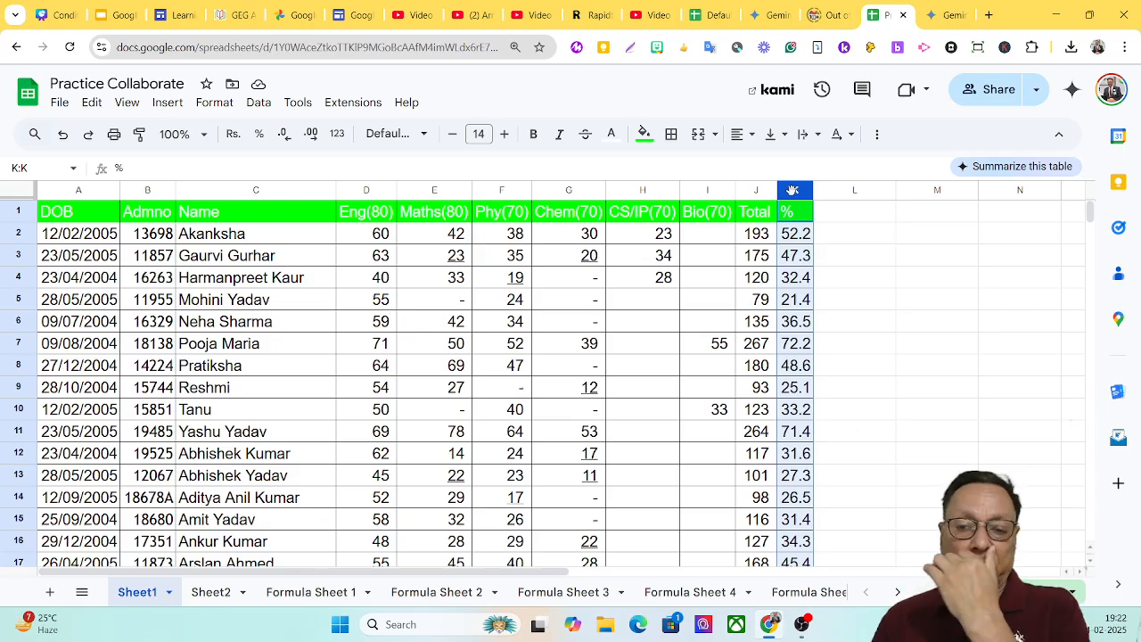
{"action": "left_click", "coordinate": [883, 220]}
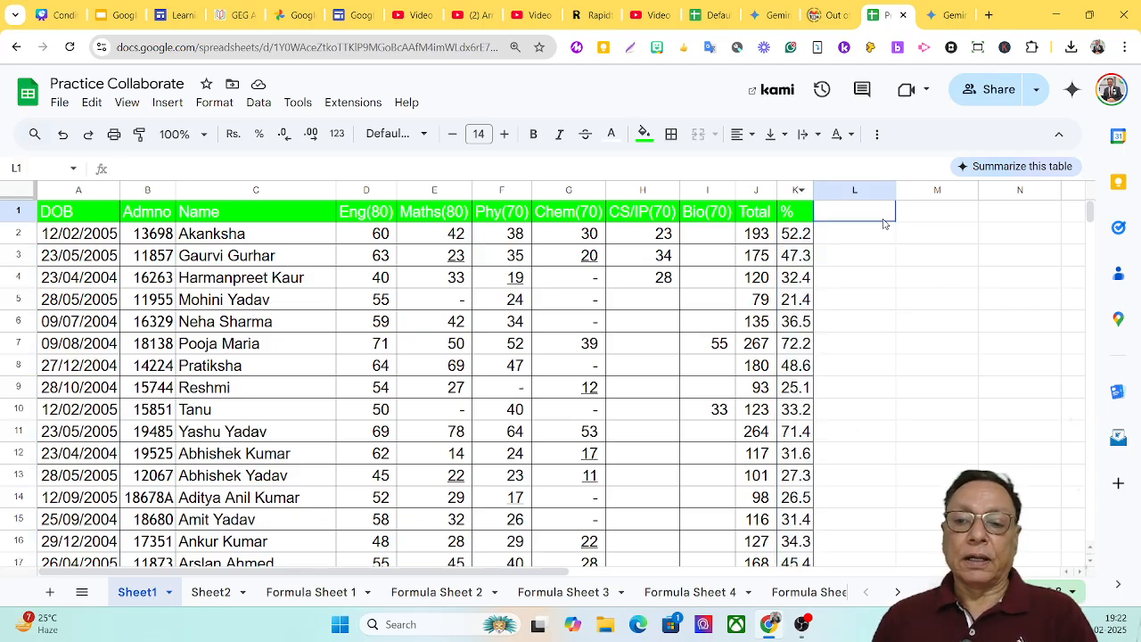
{"action": "left_click", "coordinate": [793, 190]}
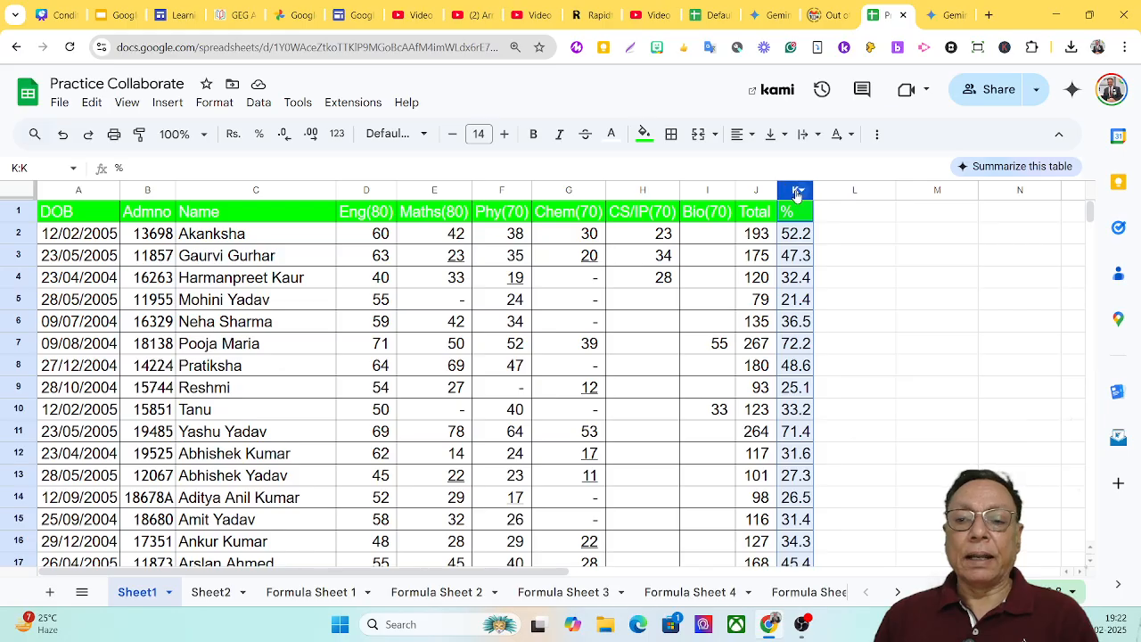
{"action": "key", "text": "super+d"}
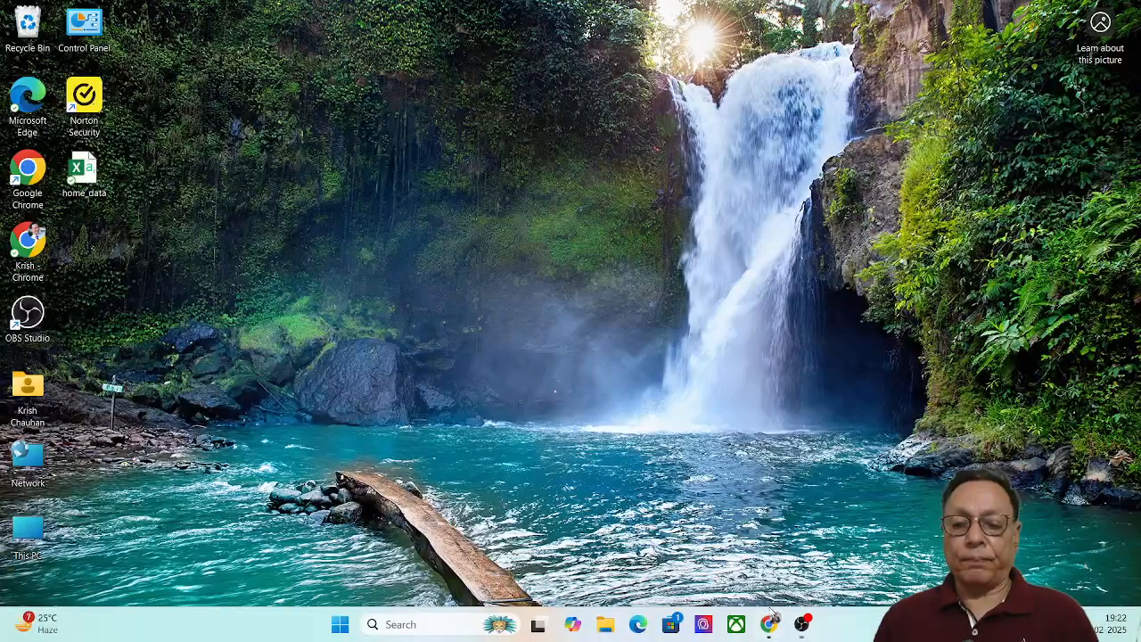
{"action": "left_click", "coordinate": [770, 624]}
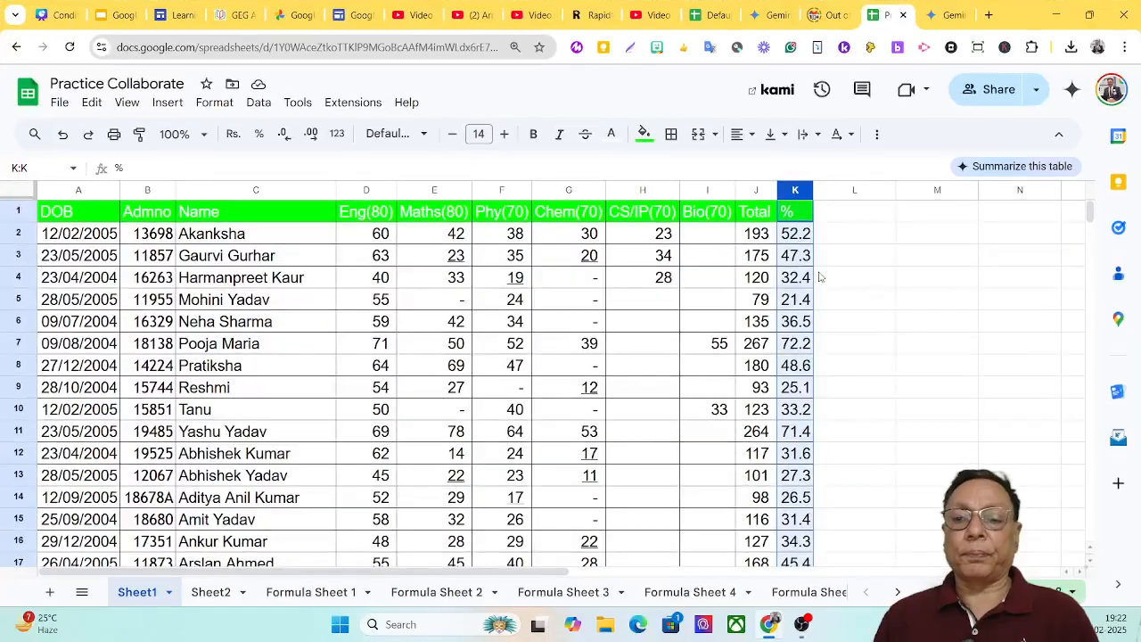
Step: Start a conditional formatting rule on the percentage cells K1:K41 with the condition greater than 60
{"action": "left_click", "coordinate": [790, 211]}
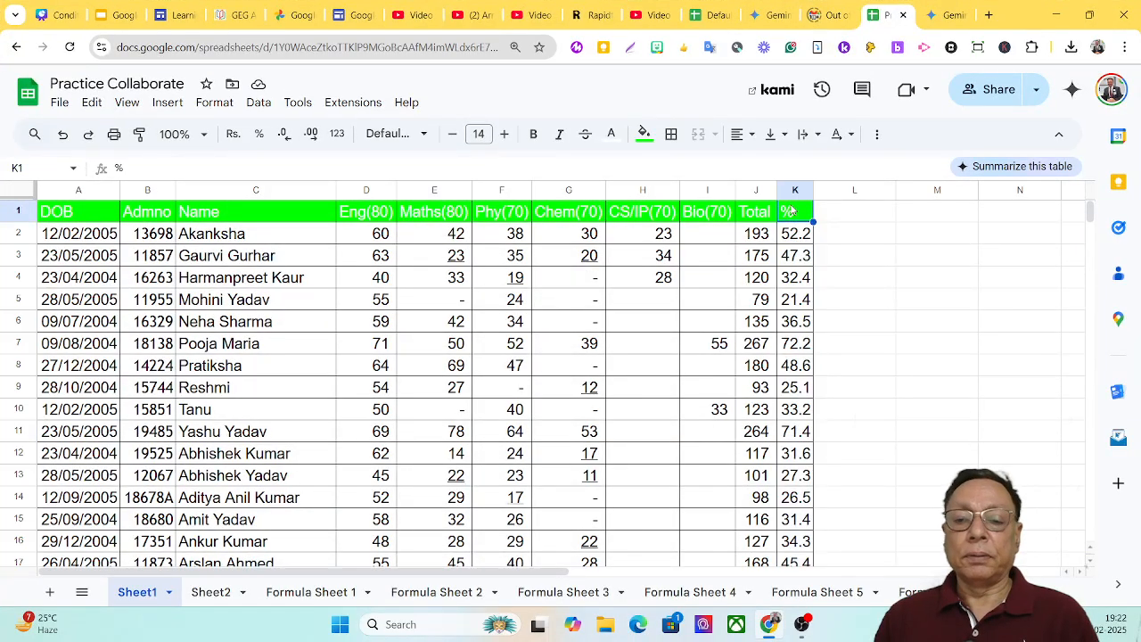
{"action": "key", "text": "shift+Down"}
{"action": "key", "text": "shift+Down"}
{"action": "key", "text": "shift+Down"}
{"action": "key", "text": "shift+Down"}
{"action": "key", "text": "shift+Down"}
{"action": "key", "text": "shift+Down"}
{"action": "key", "text": "shift+Down"}
{"action": "key", "text": "shift+Down"}
{"action": "key", "text": "shift+Down"}
{"action": "key", "text": "shift+Down"}
{"action": "key", "text": "shift+Down"}
{"action": "key", "text": "shift+Down"}
{"action": "key", "text": "shift+Down"}
{"action": "key", "text": "shift+Down"}
{"action": "key", "text": "shift+Down"}
{"action": "key", "text": "shift+Down"}
{"action": "key", "text": "shift+Down"}
{"action": "key", "text": "shift+Down"}
{"action": "key", "text": "shift+Down"}
{"action": "key", "text": "shift+Down"}
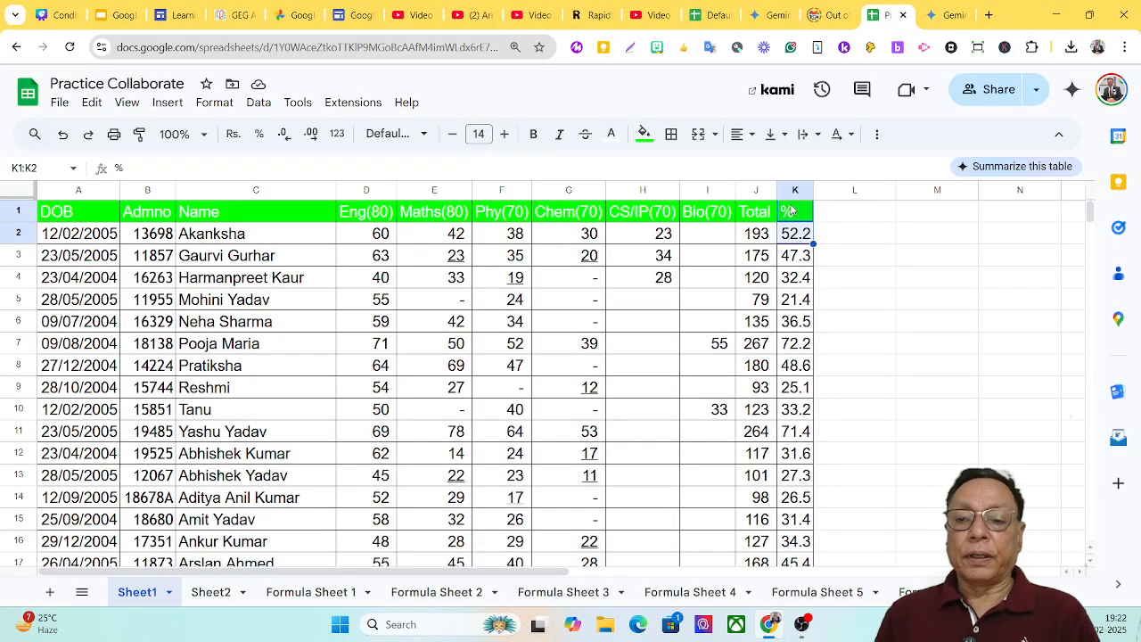
{"action": "key", "text": "shift+Down"}
{"action": "key", "text": "shift+Down"}
{"action": "key", "text": "shift+Down"}
{"action": "key", "text": "shift+Down"}
{"action": "key", "text": "shift+Down"}
{"action": "key", "text": "shift+Down"}
{"action": "key", "text": "shift+Down"}
{"action": "key", "text": "shift+Down"}
{"action": "key", "text": "shift+Down"}
{"action": "key", "text": "shift+Down"}
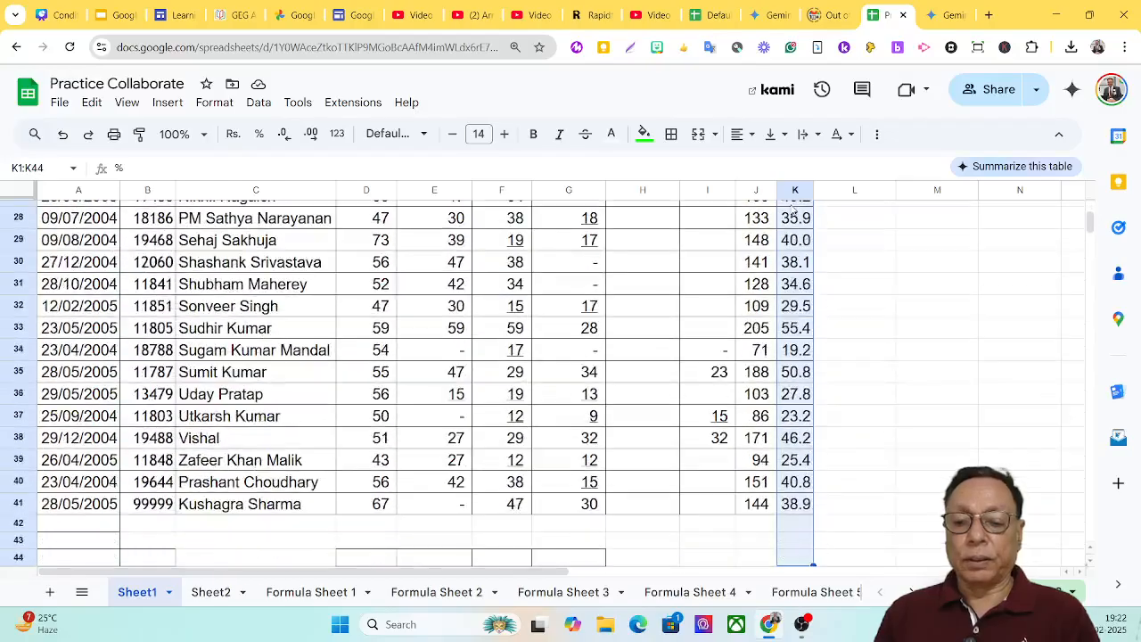
{"action": "key", "text": "shift+Up"}
{"action": "key", "text": "shift+Up"}
{"action": "key", "text": "shift+Up"}
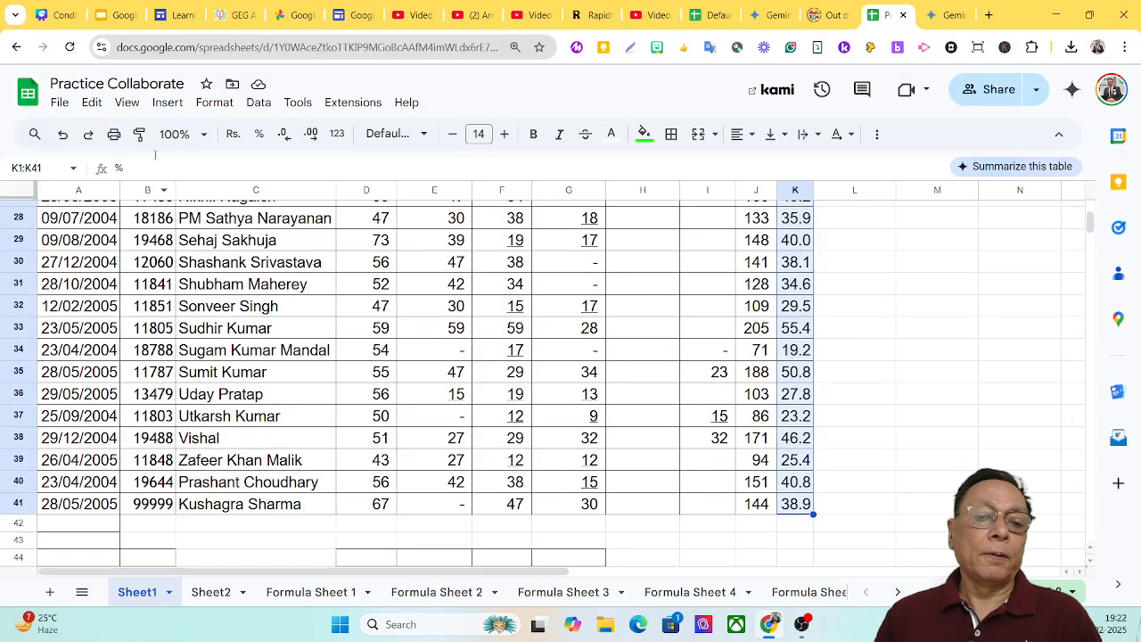
{"action": "left_click", "coordinate": [214, 103]}
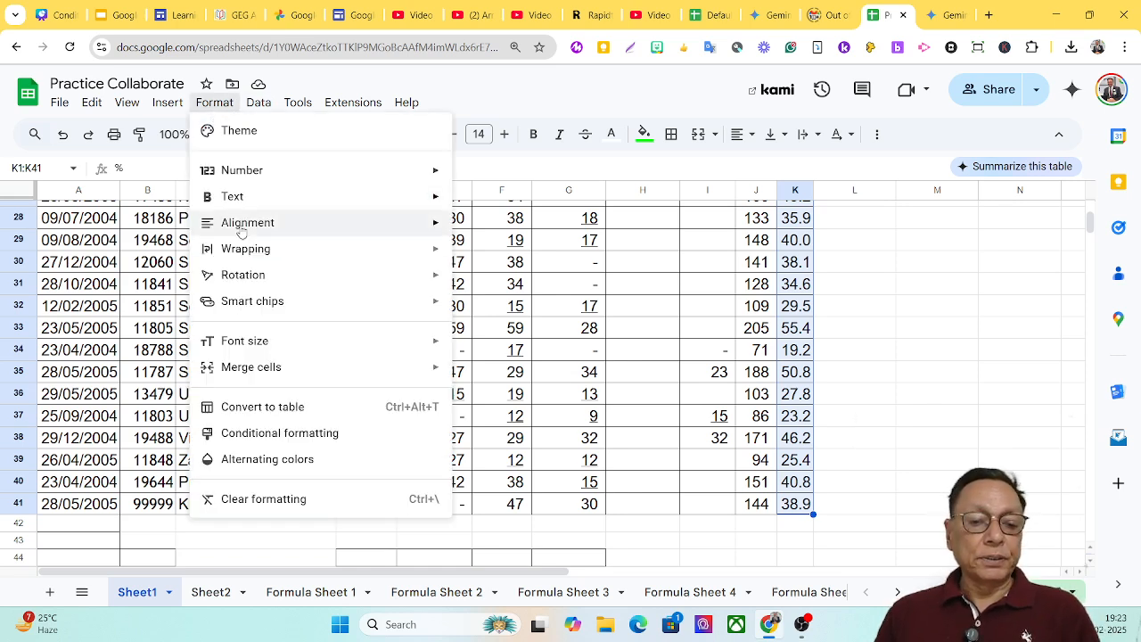
{"action": "left_click", "coordinate": [282, 435]}
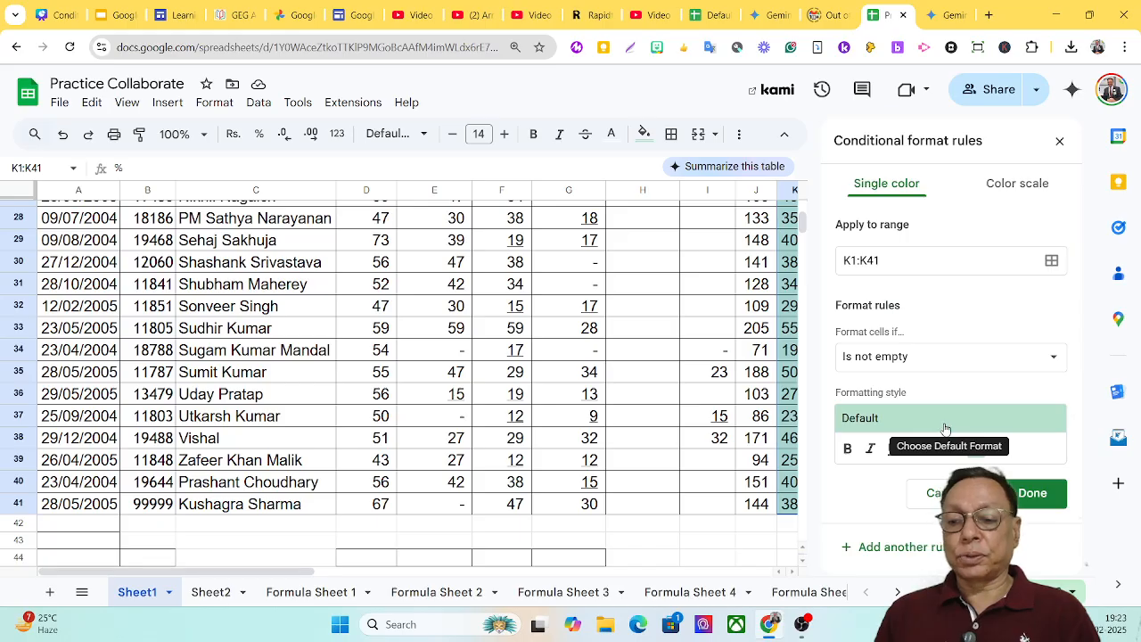
{"action": "left_click", "coordinate": [933, 362]}
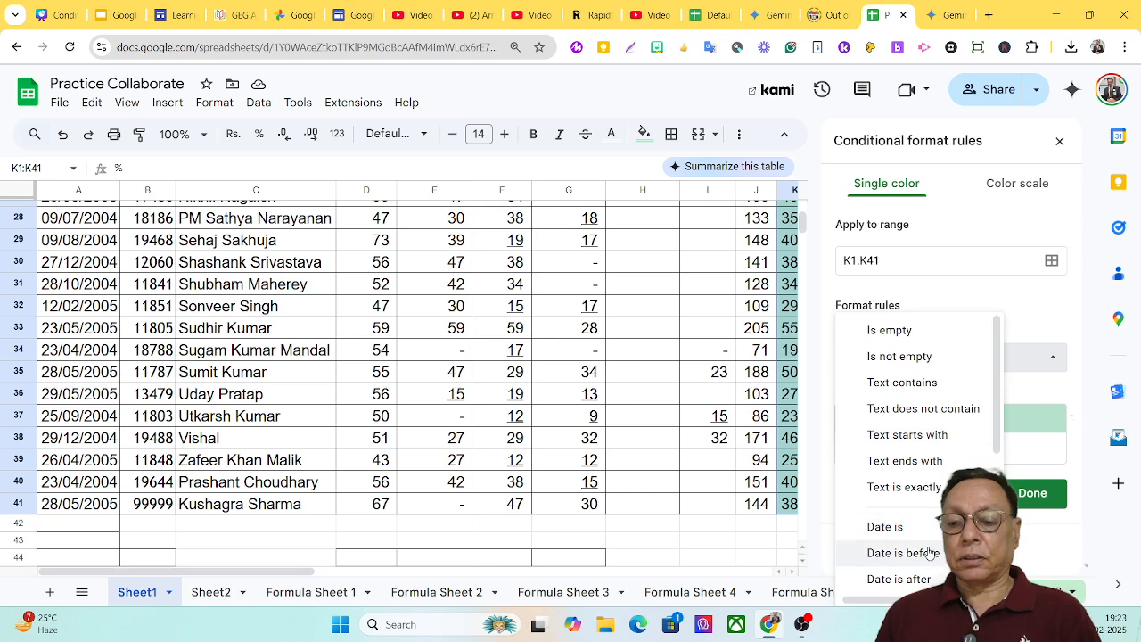
{"action": "scroll", "coordinate": [923, 548], "scroll_direction": "down", "scroll_amount": 3}
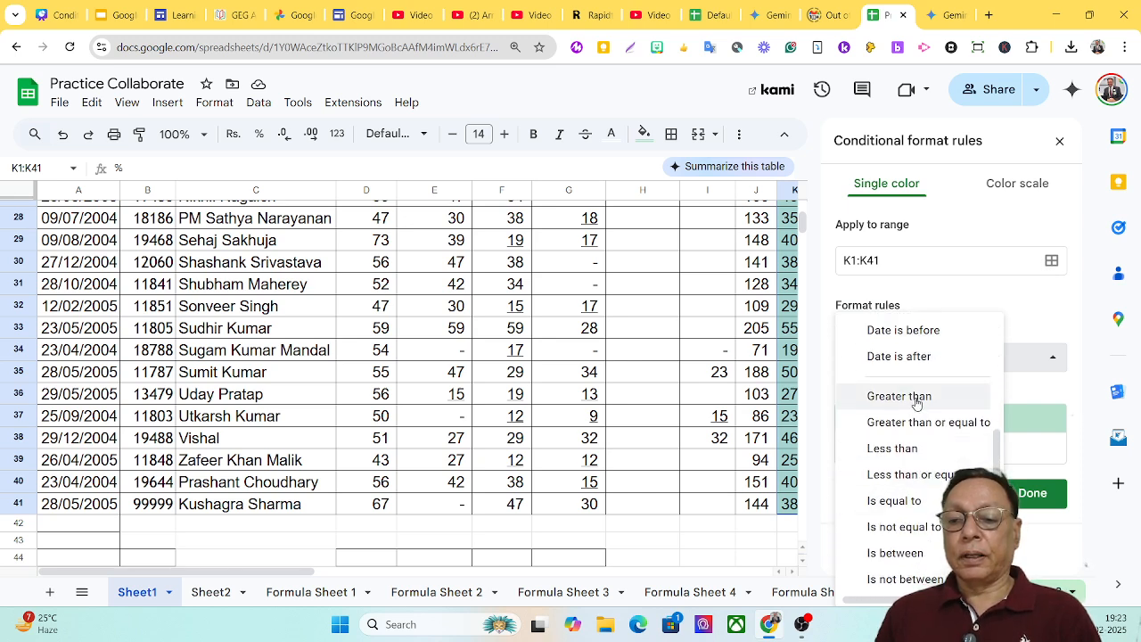
{"action": "left_click", "coordinate": [917, 399]}
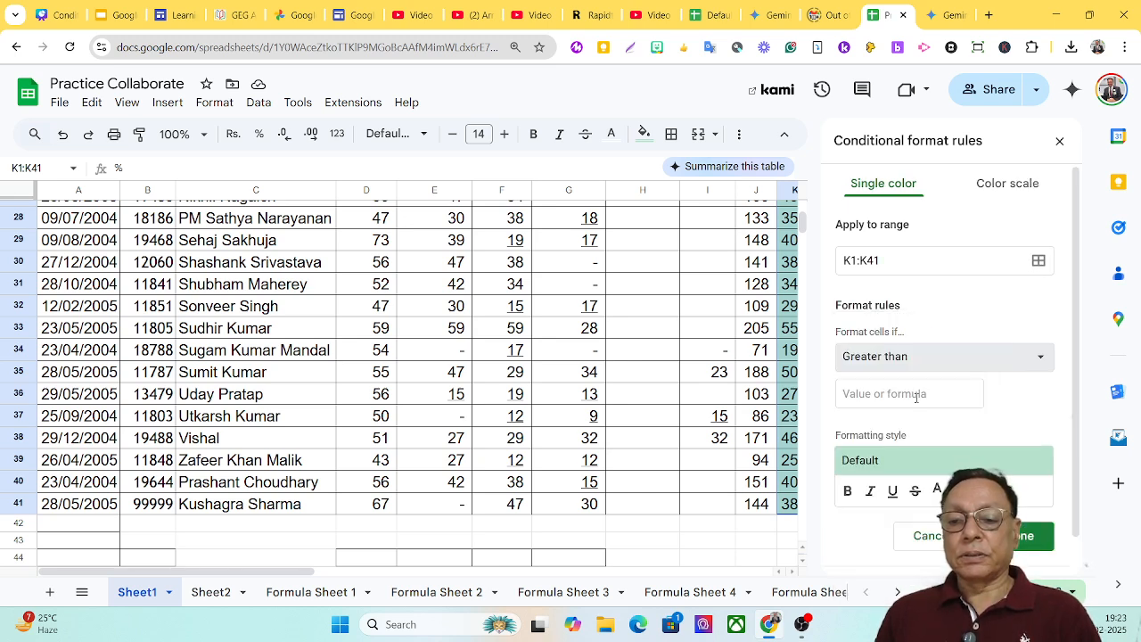
{"action": "left_click", "coordinate": [870, 396]}
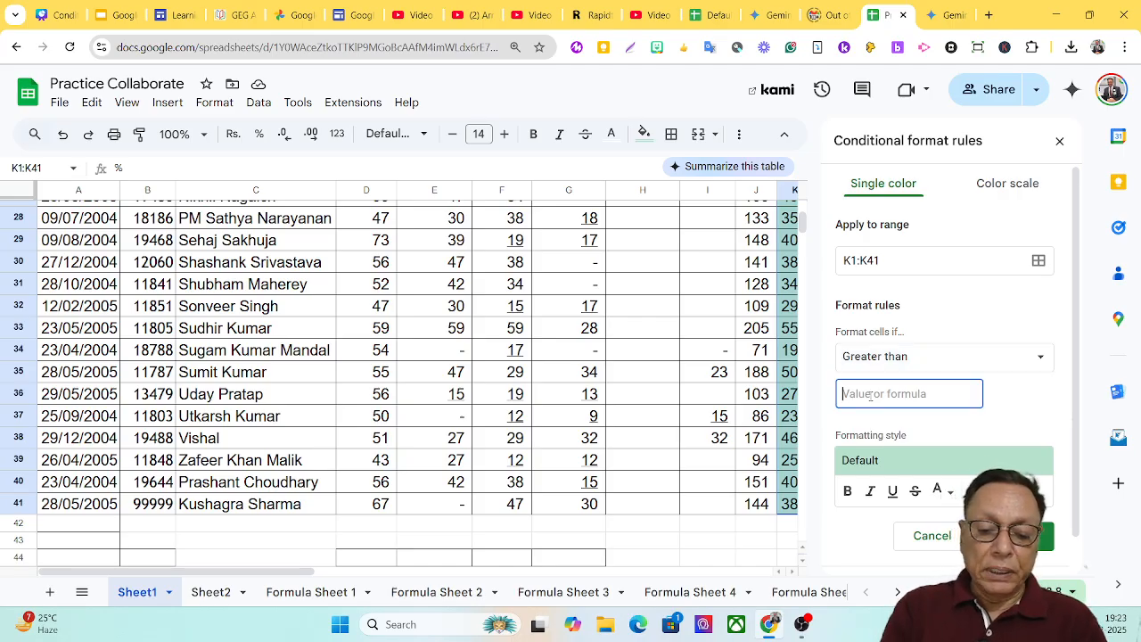
{"action": "type", "text": "60"}
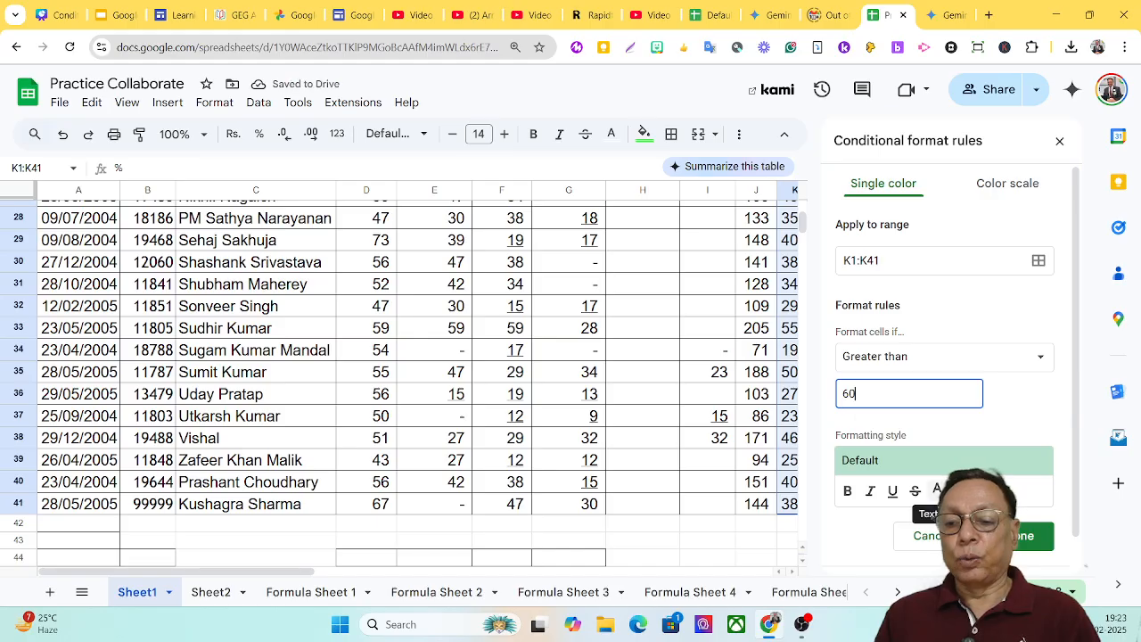
Step: Format the greater-than-60 rule with blue text and no fill color, and apply it
{"action": "left_click", "coordinate": [937, 489]}
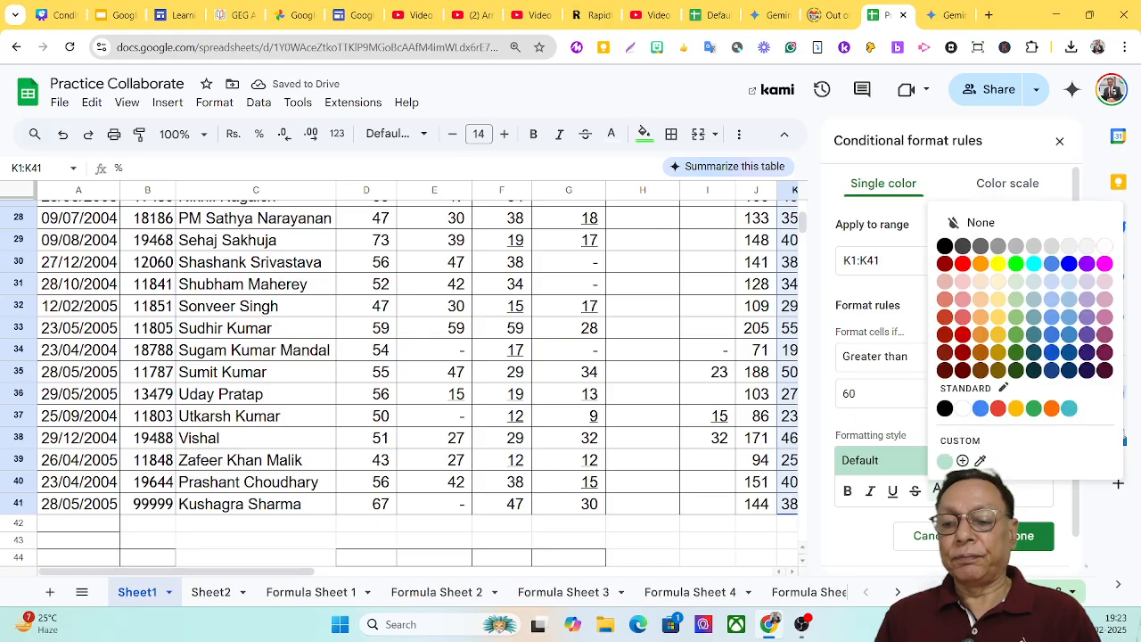
{"action": "left_click", "coordinate": [908, 508]}
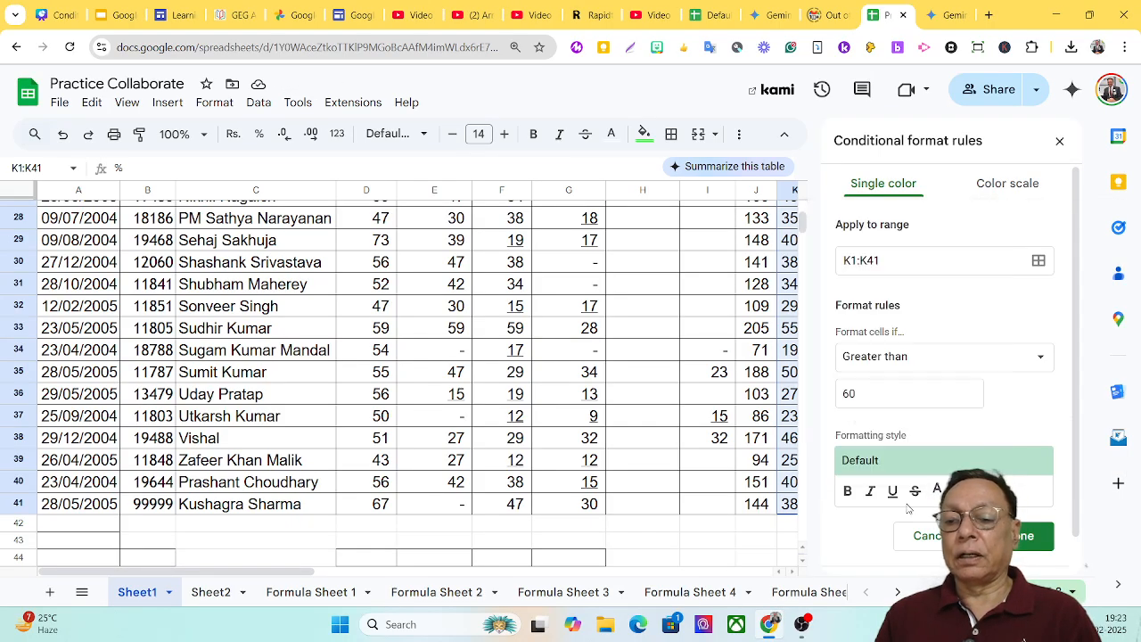
{"action": "left_click", "coordinate": [938, 489]}
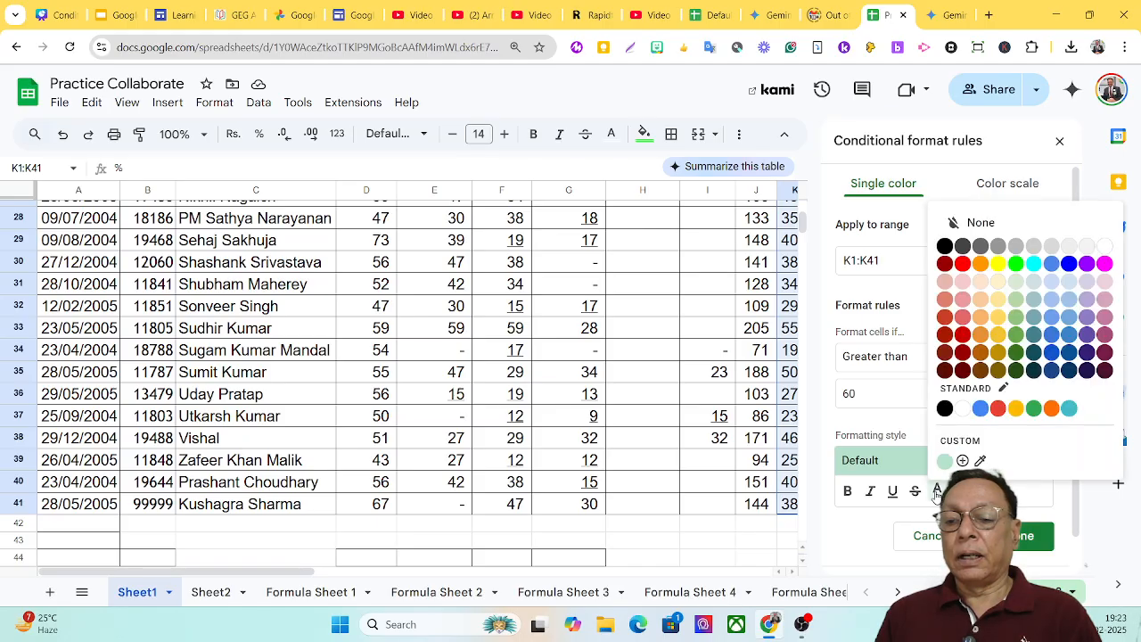
{"action": "left_click", "coordinate": [1069, 264]}
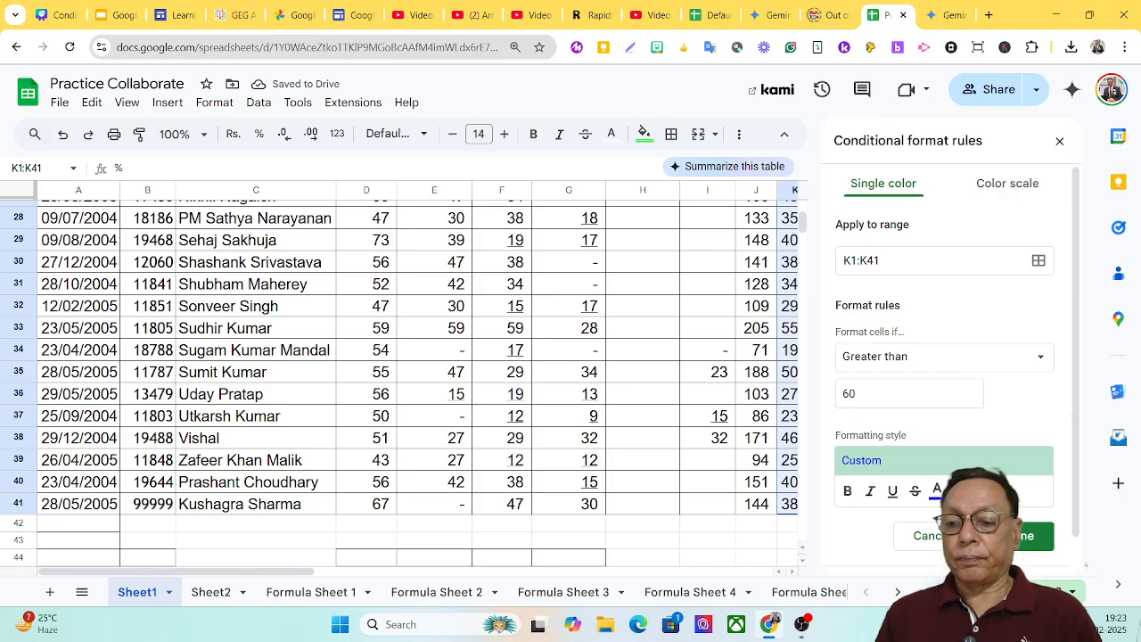
{"action": "left_click", "coordinate": [960, 490]}
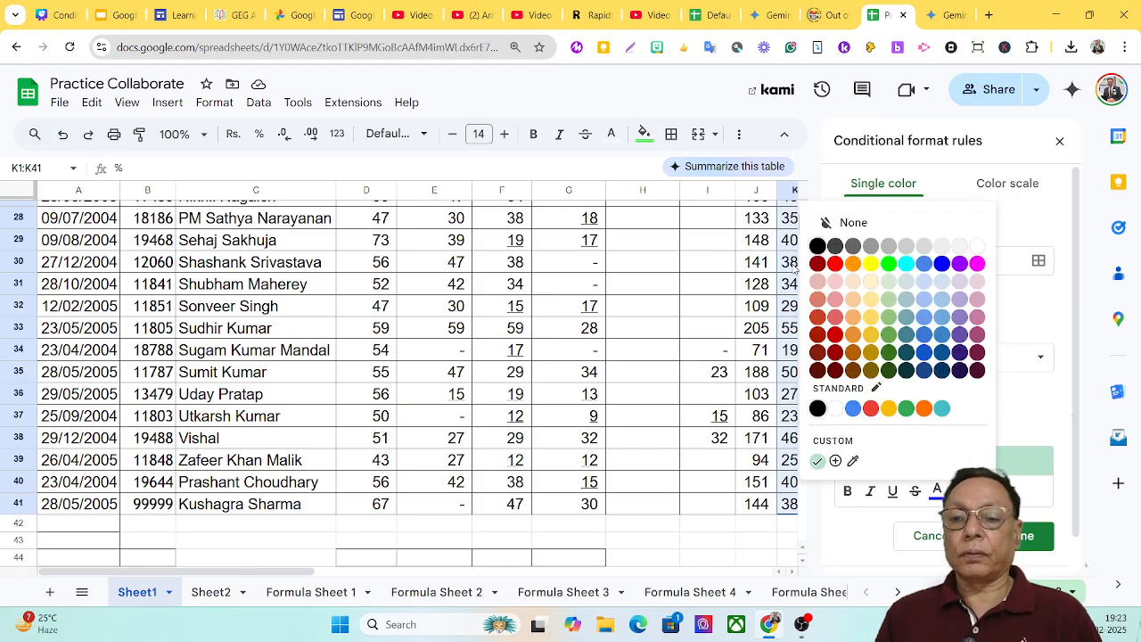
{"action": "left_click", "coordinate": [840, 227]}
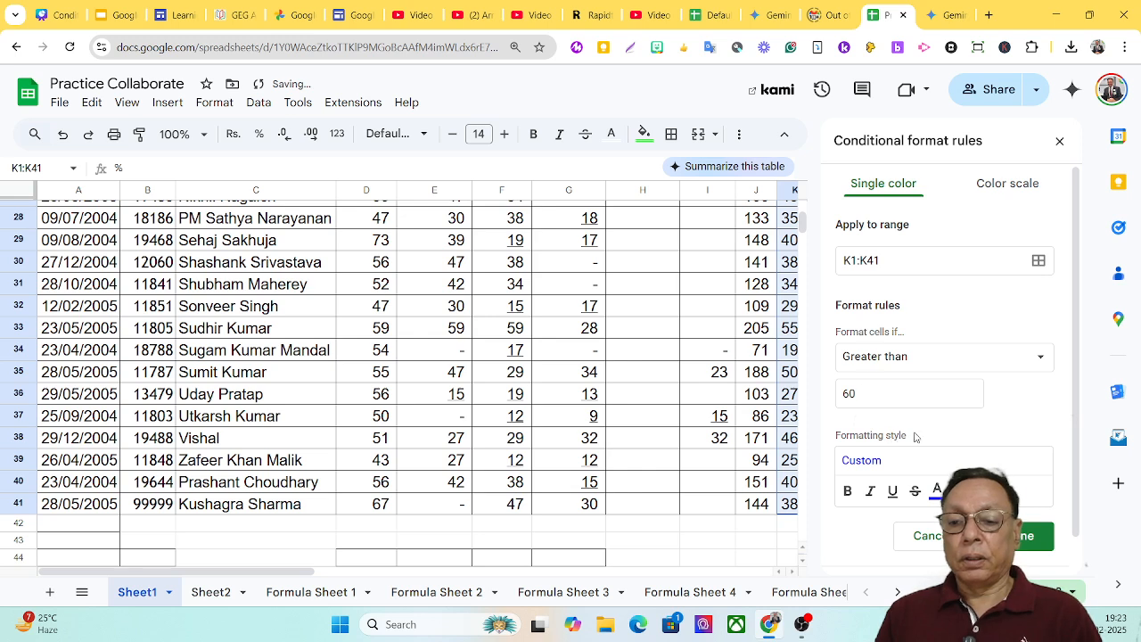
{"action": "left_click", "coordinate": [1025, 538]}
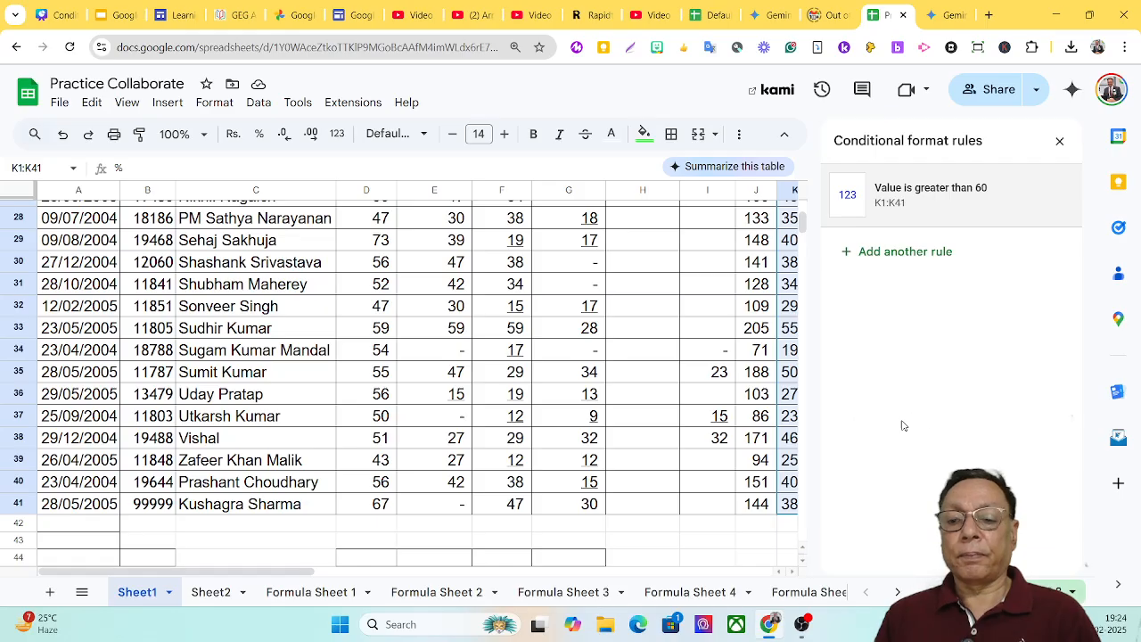
Step: Close the conditional format rules and examine the % column from the header to the last rows for highlighted values
{"action": "left_click", "coordinate": [1060, 141]}
{"action": "scroll", "coordinate": [919, 333], "scroll_direction": "up", "scroll_amount": 5}
{"action": "scroll", "coordinate": [919, 332], "scroll_direction": "up", "scroll_amount": 2}
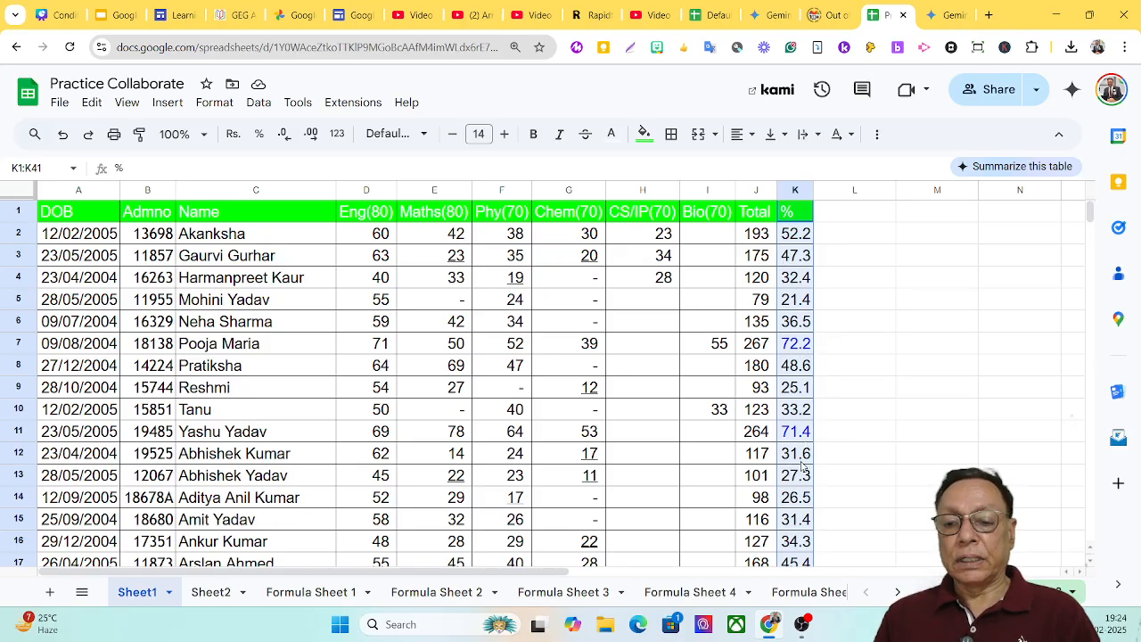
{"action": "scroll", "coordinate": [808, 450], "scroll_direction": "down", "scroll_amount": 6}
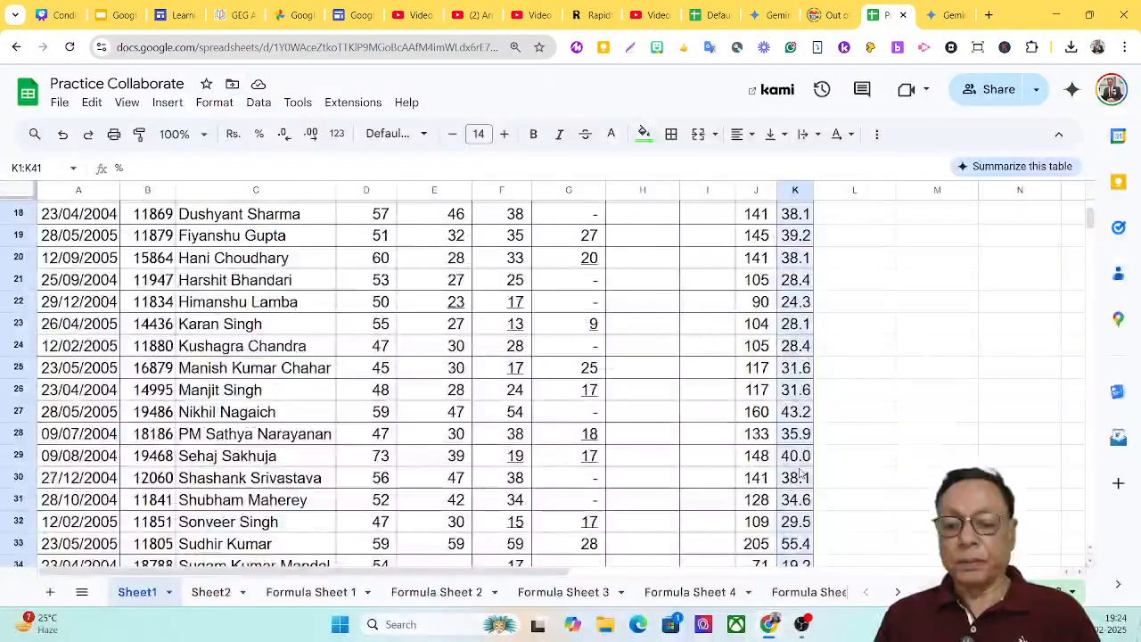
{"action": "scroll", "coordinate": [800, 474], "scroll_direction": "down", "scroll_amount": 1}
{"action": "scroll", "coordinate": [800, 474], "scroll_direction": "up", "scroll_amount": 7}
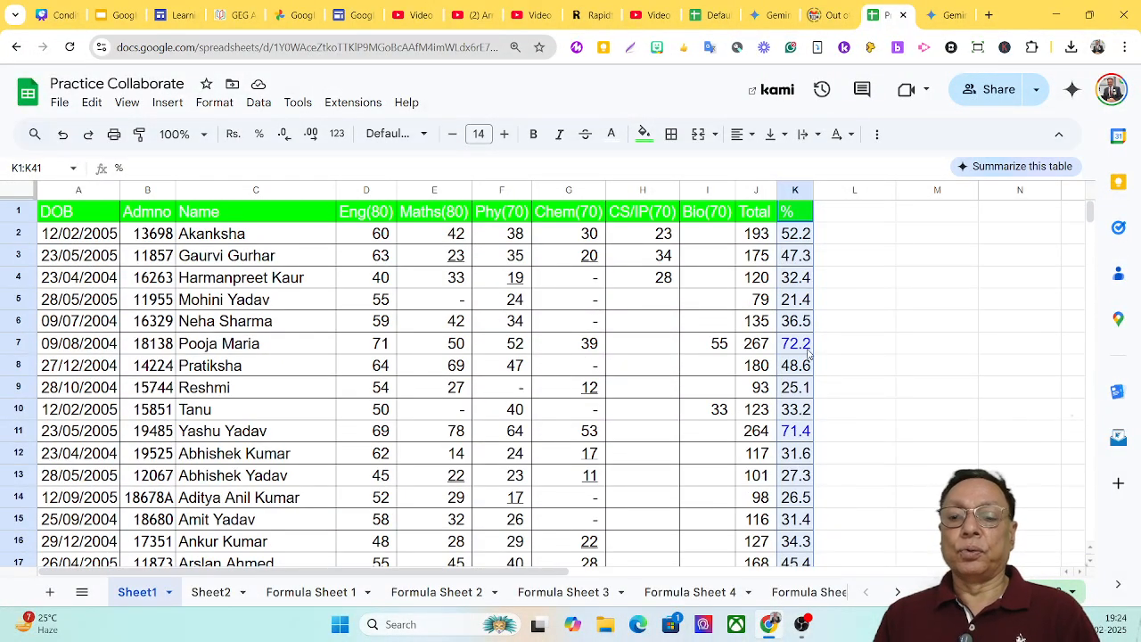
{"action": "left_click", "coordinate": [917, 325]}
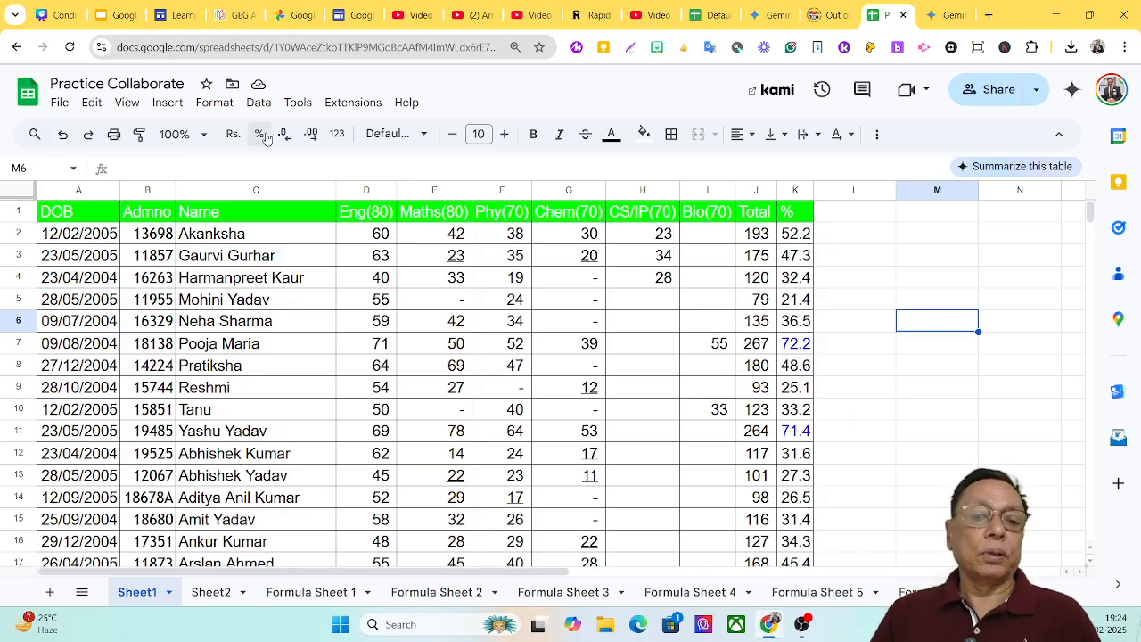
Step: Select K1:K41 again and delete its conditional formatting rule for values greater than 60
{"action": "left_click", "coordinate": [790, 219]}
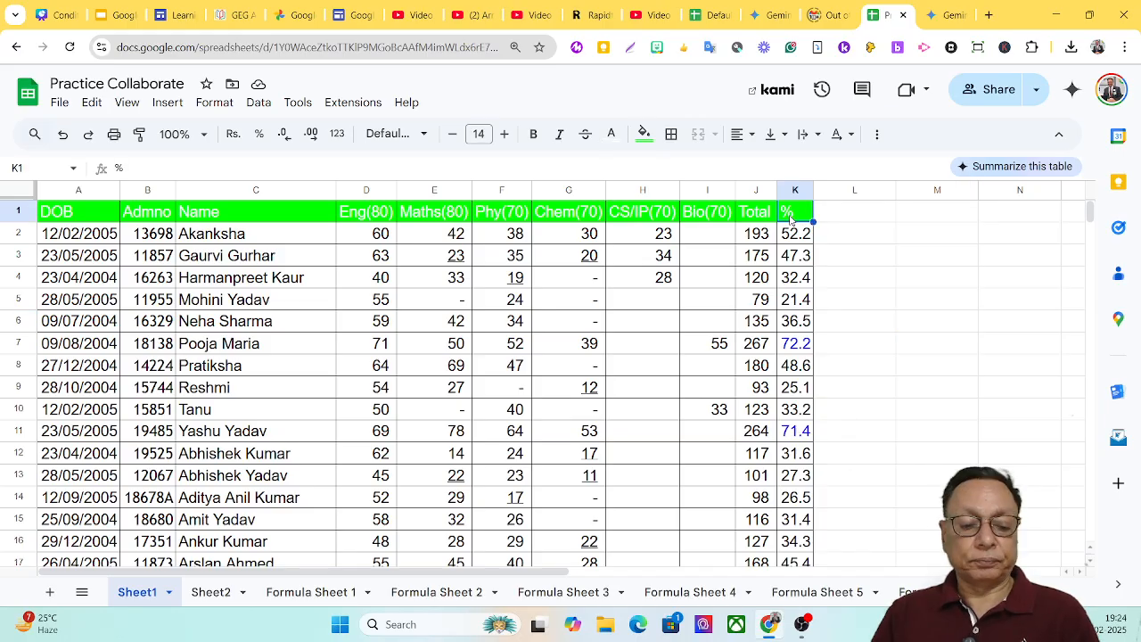
{"action": "key", "text": "shift+Down"}
{"action": "key", "text": "shift+Down"}
{"action": "key", "text": "shift+Down"}
{"action": "key", "text": "shift+Down"}
{"action": "key", "text": "shift+Down"}
{"action": "key", "text": "shift+Down"}
{"action": "key", "text": "shift+Down"}
{"action": "key", "text": "shift+Down"}
{"action": "key", "text": "shift+Down"}
{"action": "key", "text": "shift+Down"}
{"action": "key", "text": "shift+Down"}
{"action": "key", "text": "shift+Down"}
{"action": "key", "text": "shift+Down"}
{"action": "key", "text": "shift+Down"}
{"action": "key", "text": "shift+Down"}
{"action": "key", "text": "shift+Down"}
{"action": "key", "text": "shift+Down"}
{"action": "key", "text": "shift+Down"}
{"action": "key", "text": "shift+Down"}
{"action": "key", "text": "shift+Down"}
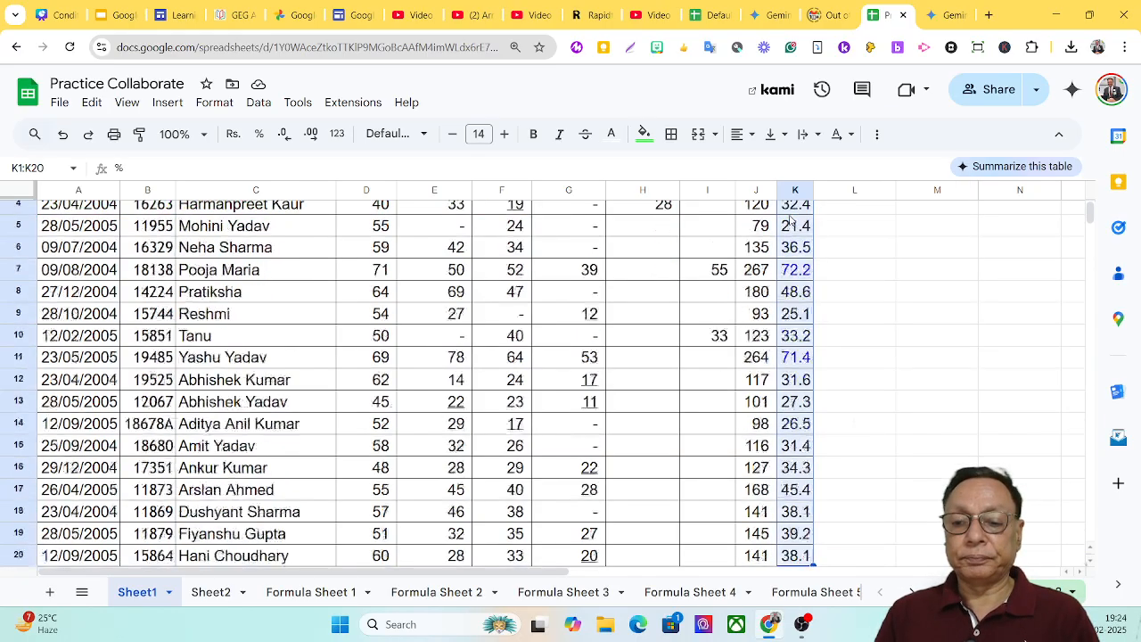
{"action": "key", "text": "shift+Down"}
{"action": "key", "text": "shift+Down"}
{"action": "key", "text": "shift+Down"}
{"action": "key", "text": "shift+Down"}
{"action": "key", "text": "shift+Down"}
{"action": "key", "text": "shift+Down"}
{"action": "key", "text": "shift+Down"}
{"action": "key", "text": "shift+Down"}
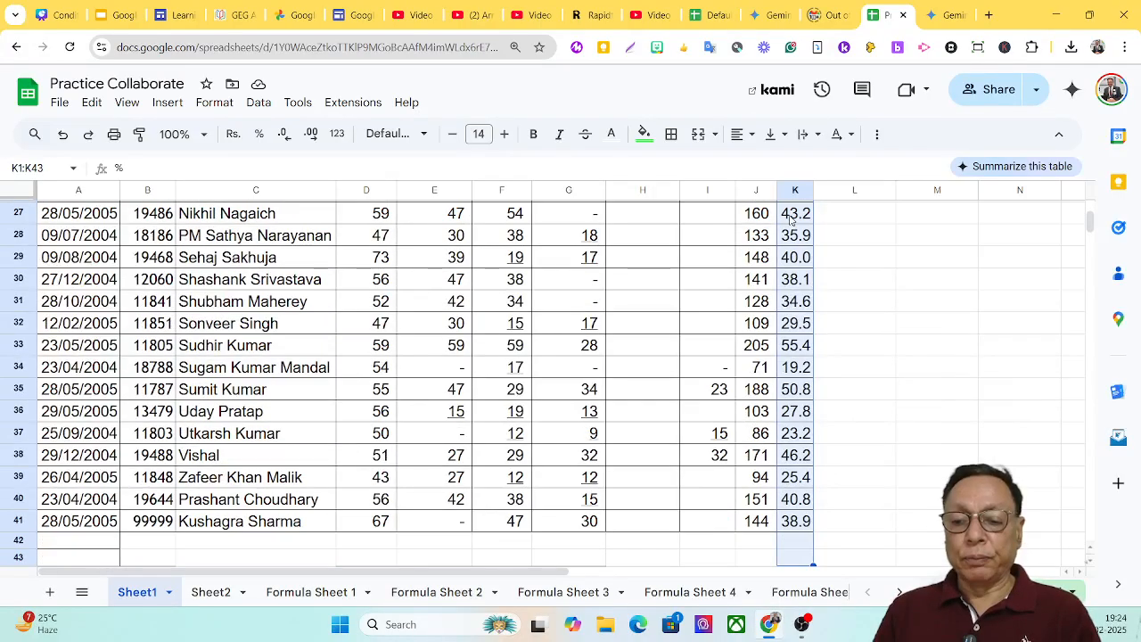
{"action": "key", "text": "shift+Up"}
{"action": "key", "text": "shift+Up"}
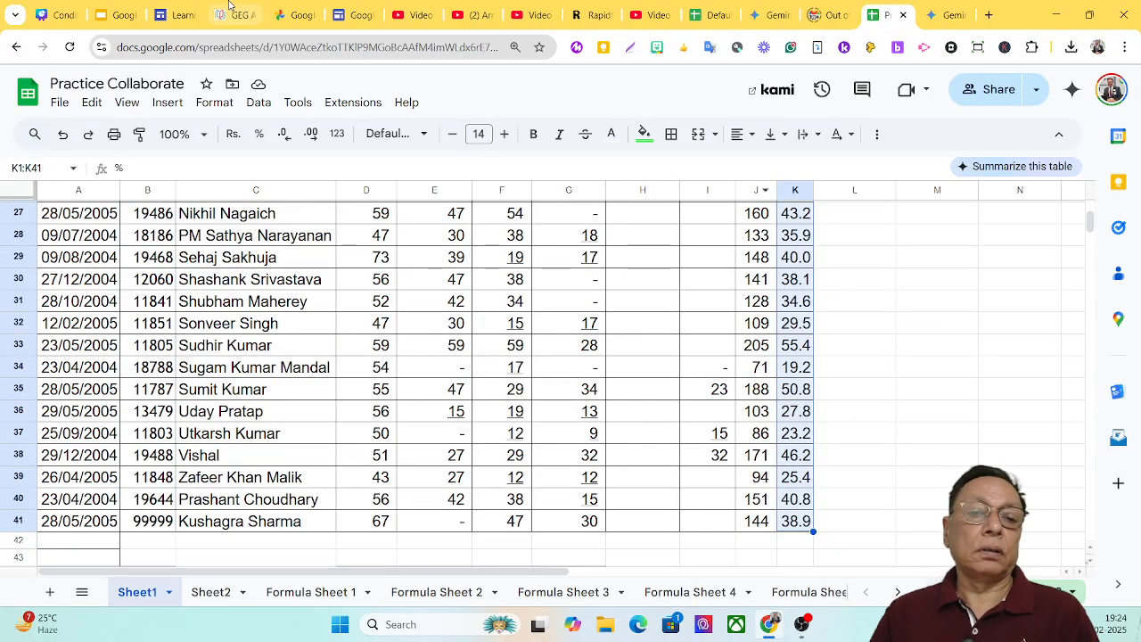
{"action": "left_click", "coordinate": [214, 102]}
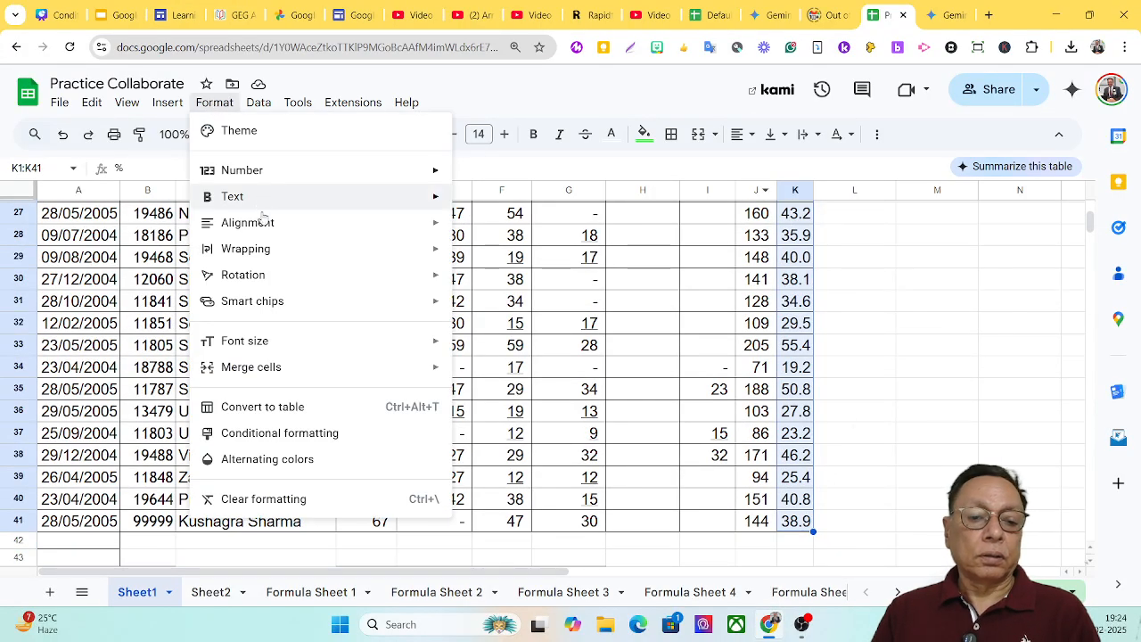
{"action": "left_click", "coordinate": [290, 433]}
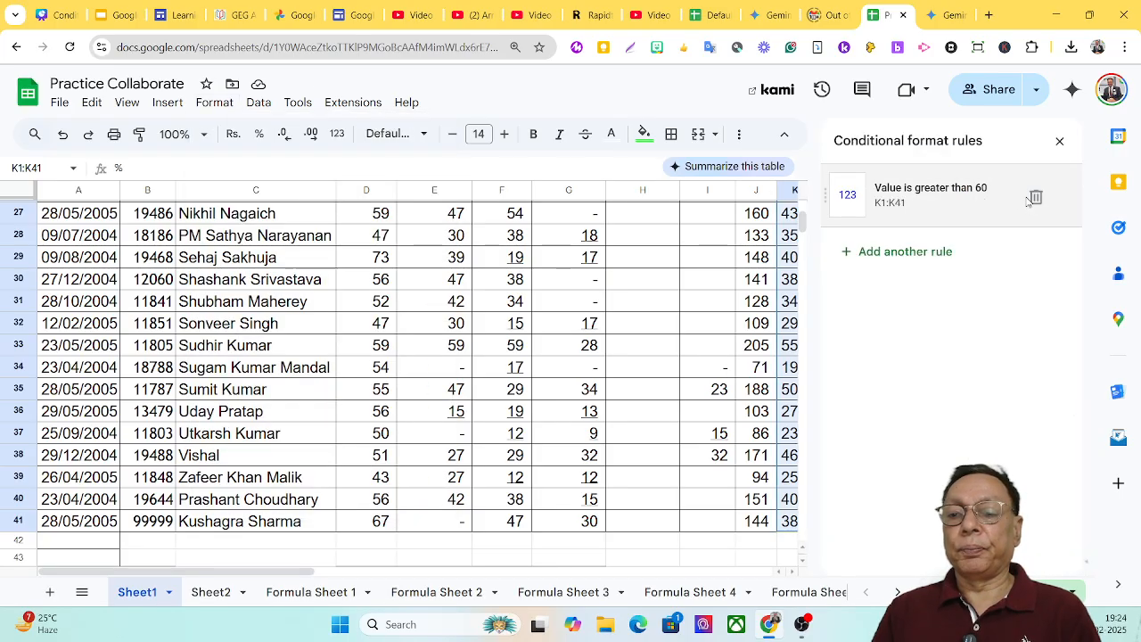
{"action": "left_click", "coordinate": [1031, 198]}
Step: Start a new conditional formatting rule on K1:K41 with the condition greater than or equal to 55
{"action": "left_click", "coordinate": [923, 201]}
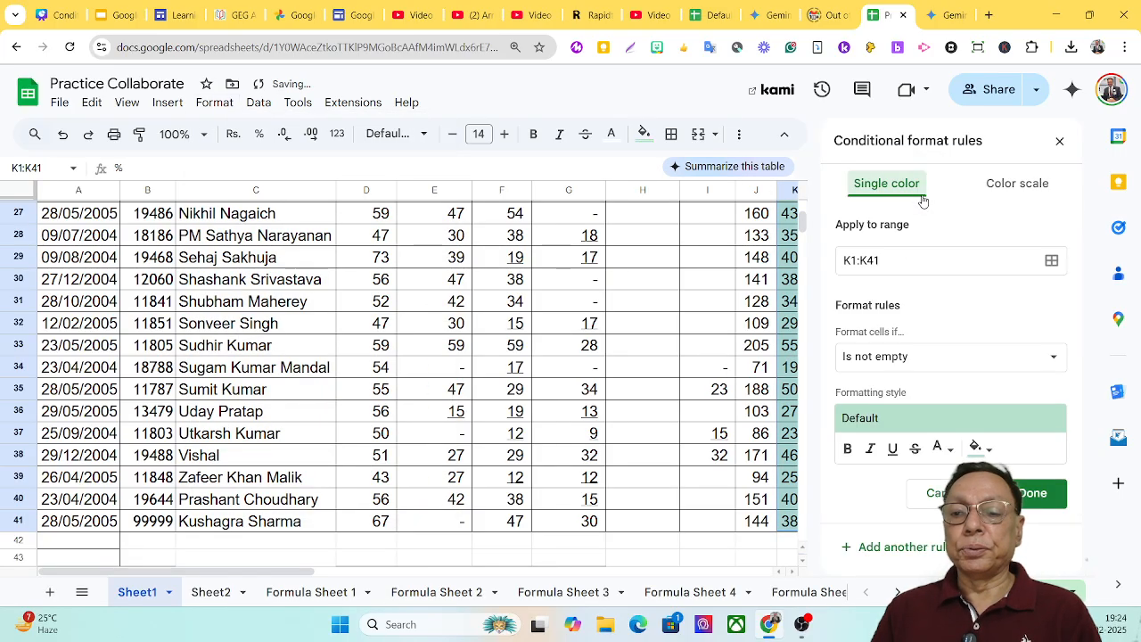
{"action": "left_click", "coordinate": [928, 360]}
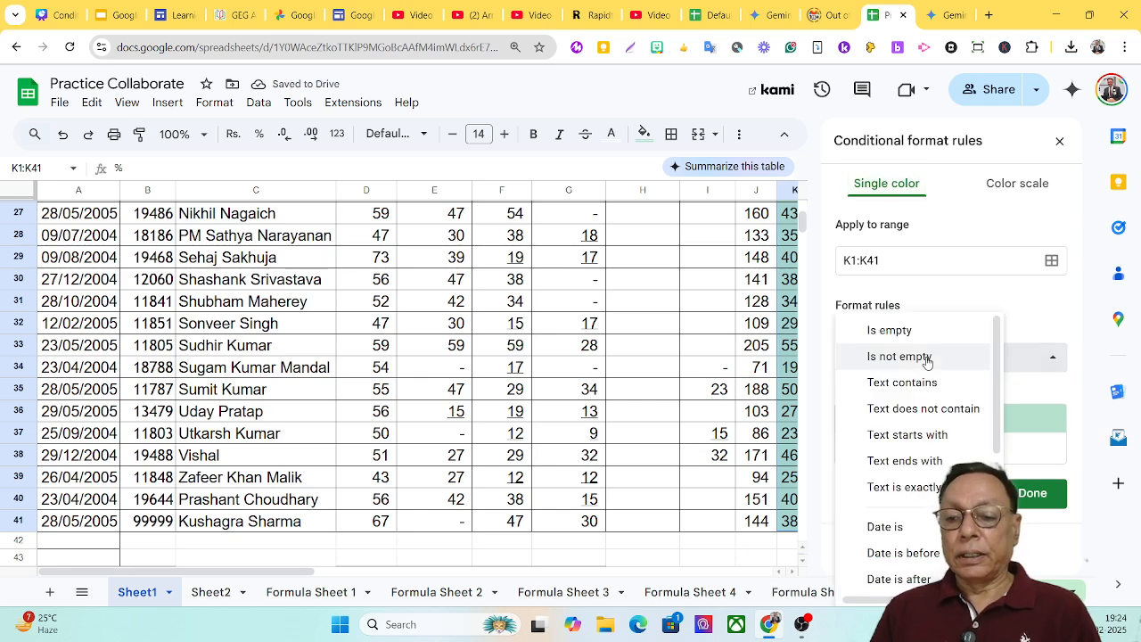
{"action": "scroll", "coordinate": [928, 361], "scroll_direction": "down", "scroll_amount": 3}
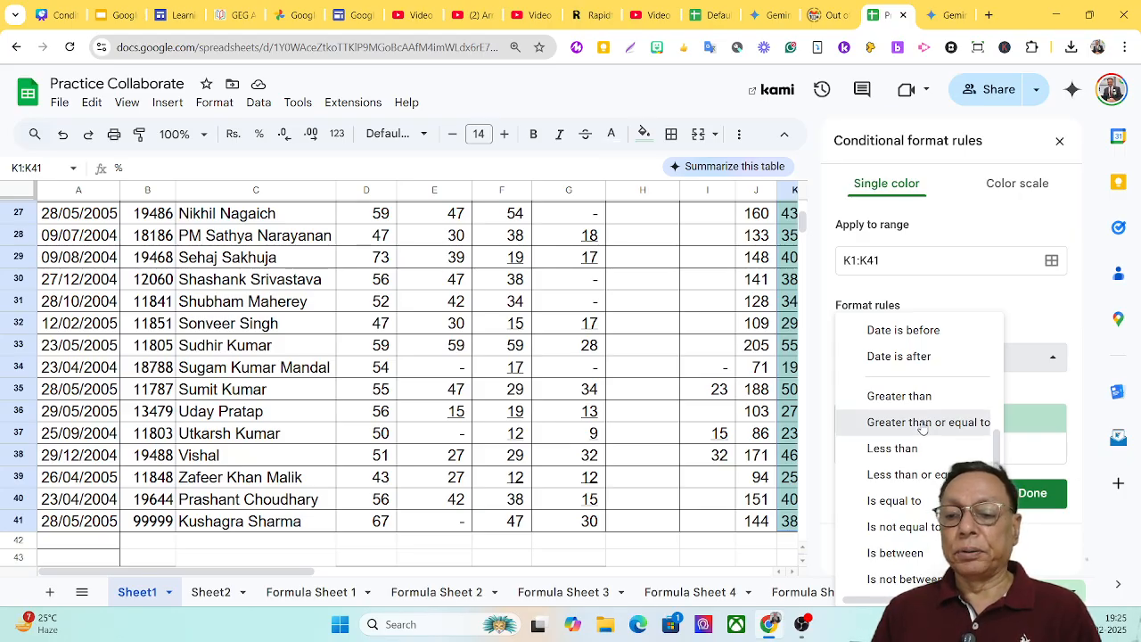
{"action": "left_click", "coordinate": [923, 431]}
{"action": "left_click", "coordinate": [894, 397]}
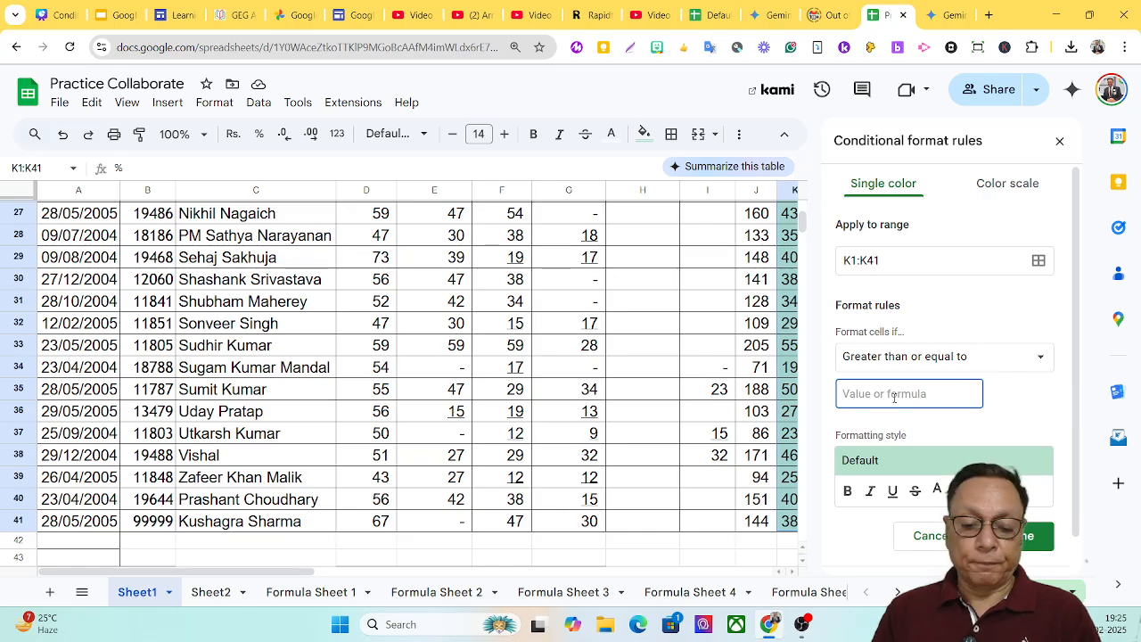
{"action": "type", "text": "55"}
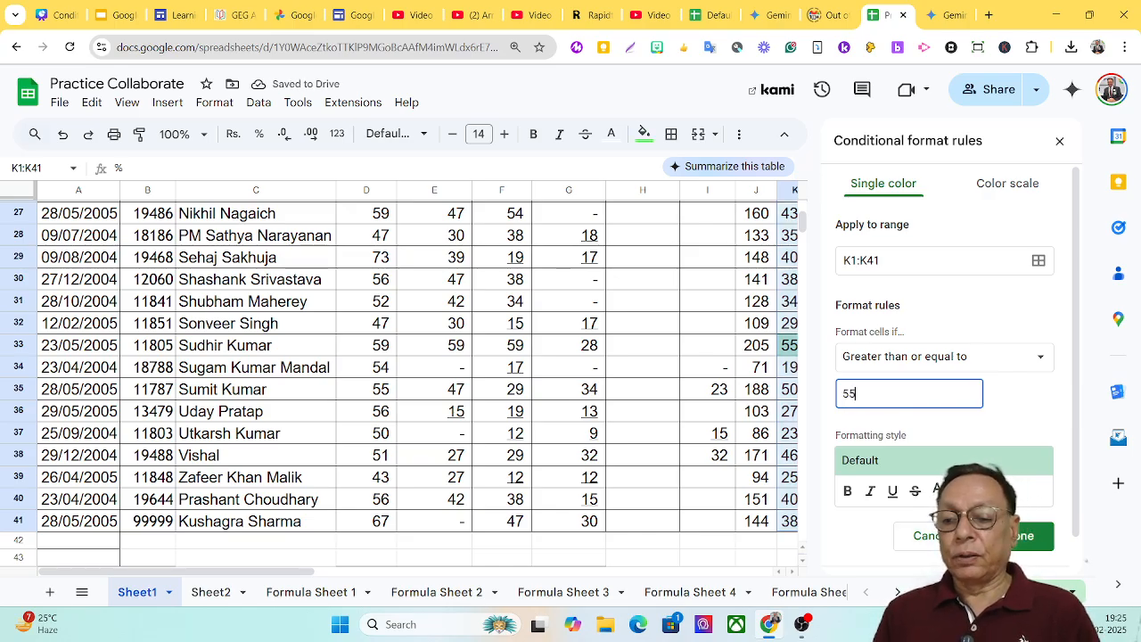
Step: Format the greater-than-or-equal-to-55 rule with bright green text and no fill color, and apply it
{"action": "left_click", "coordinate": [959, 491]}
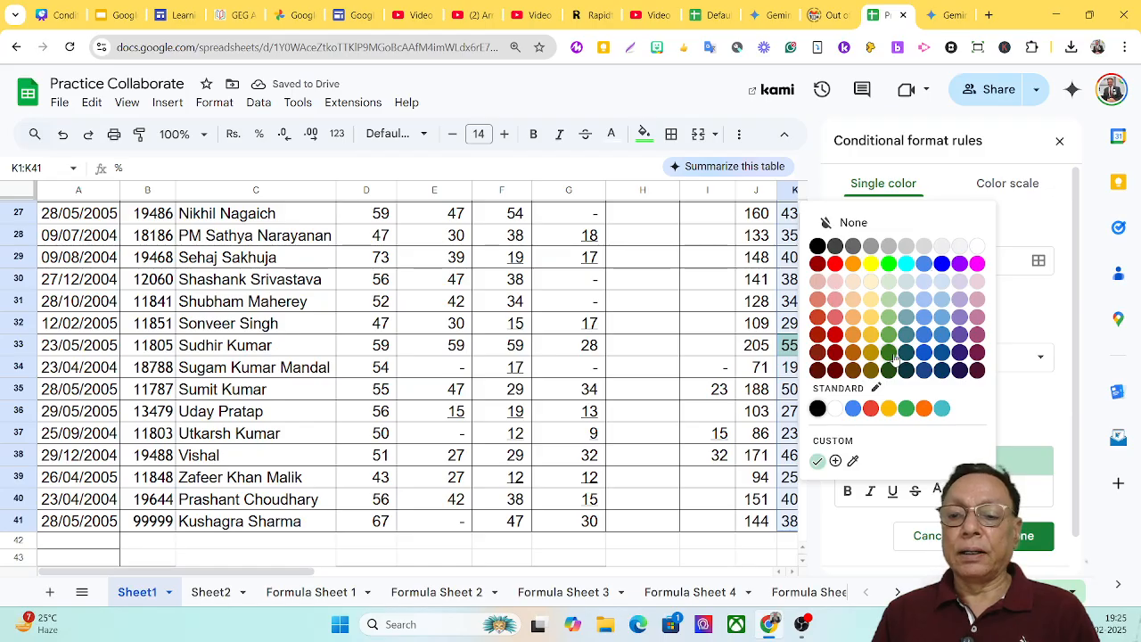
{"action": "left_click", "coordinate": [854, 225]}
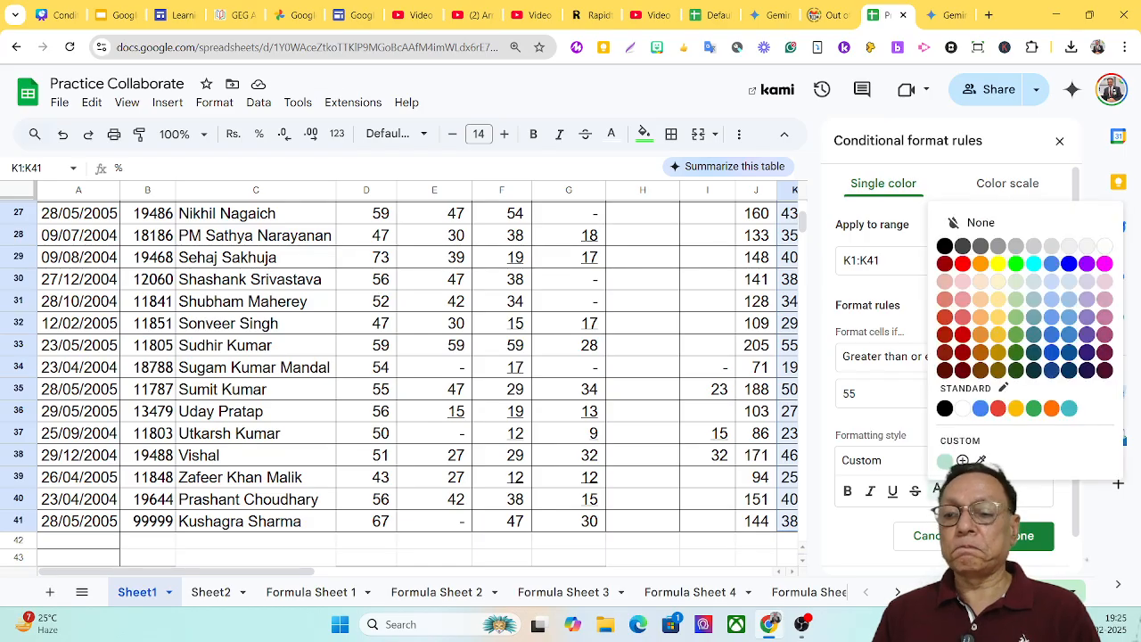
{"action": "left_click", "coordinate": [1016, 264]}
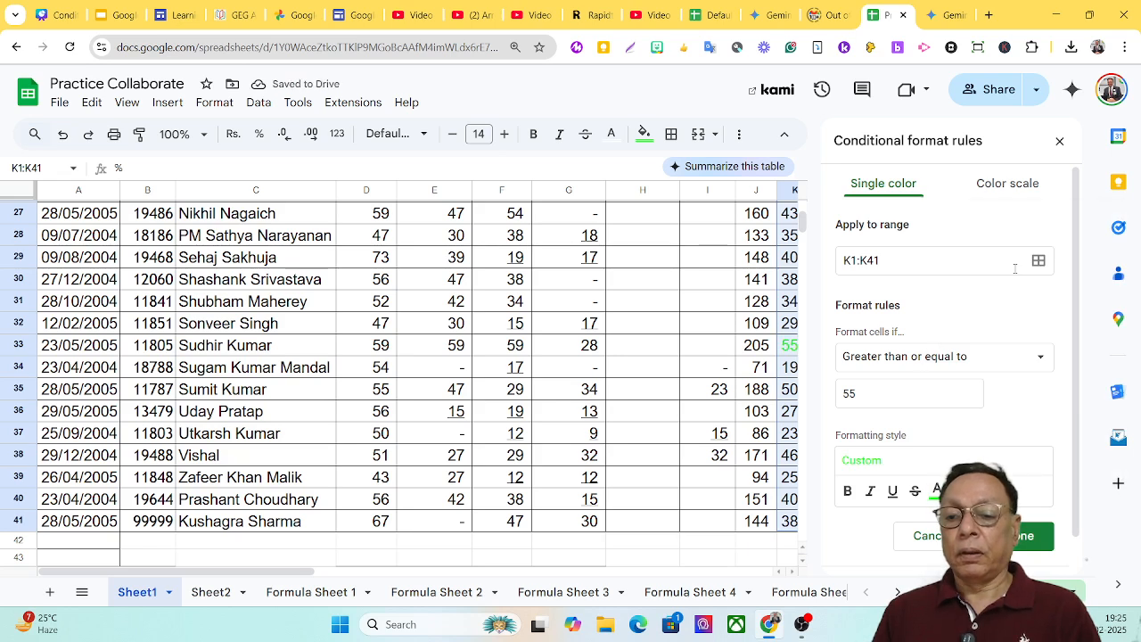
{"action": "left_click", "coordinate": [1046, 537]}
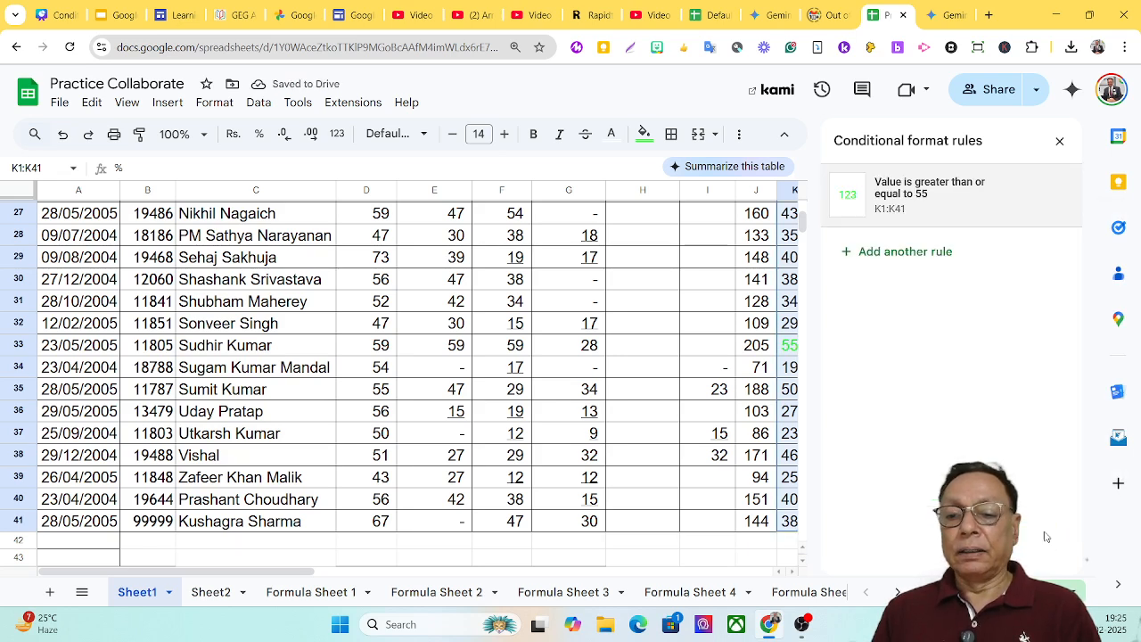
Step: Close the conditional format rules and examine the whole % column for values of 55 or more in green text
{"action": "left_click", "coordinate": [1059, 143]}
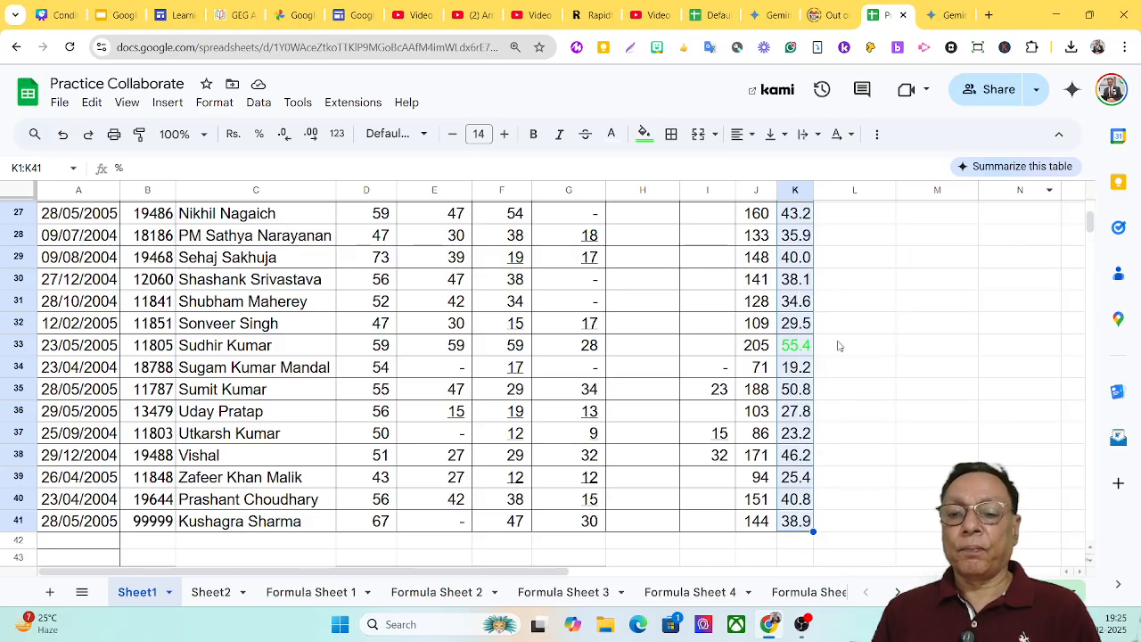
{"action": "scroll", "coordinate": [838, 346], "scroll_direction": "up", "scroll_amount": 9}
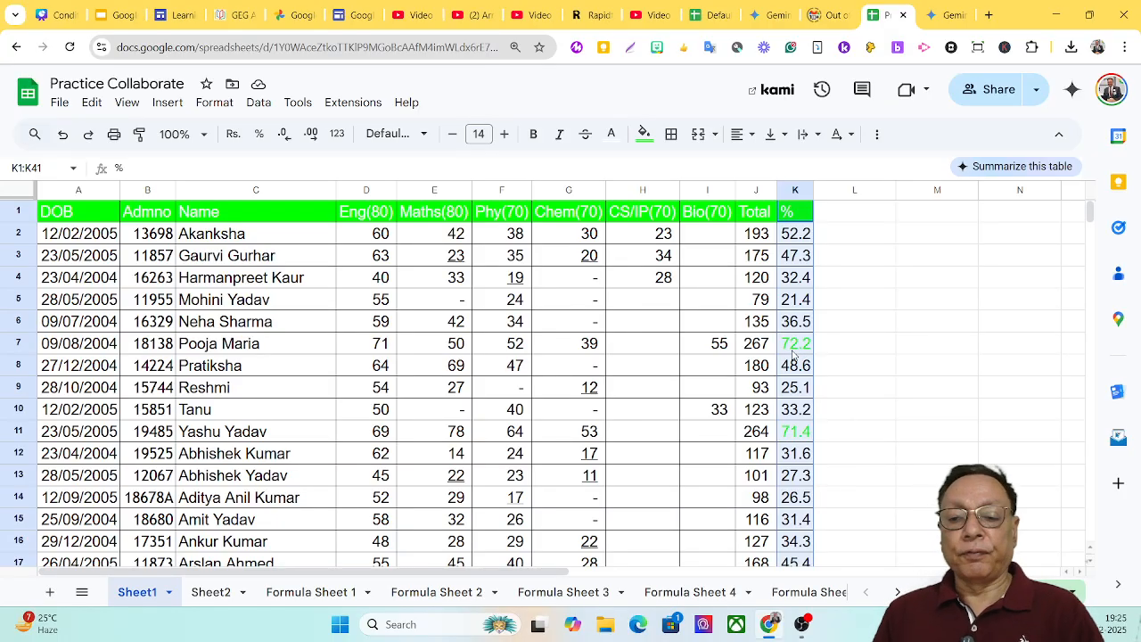
{"action": "scroll", "coordinate": [825, 427], "scroll_direction": "down", "scroll_amount": 10}
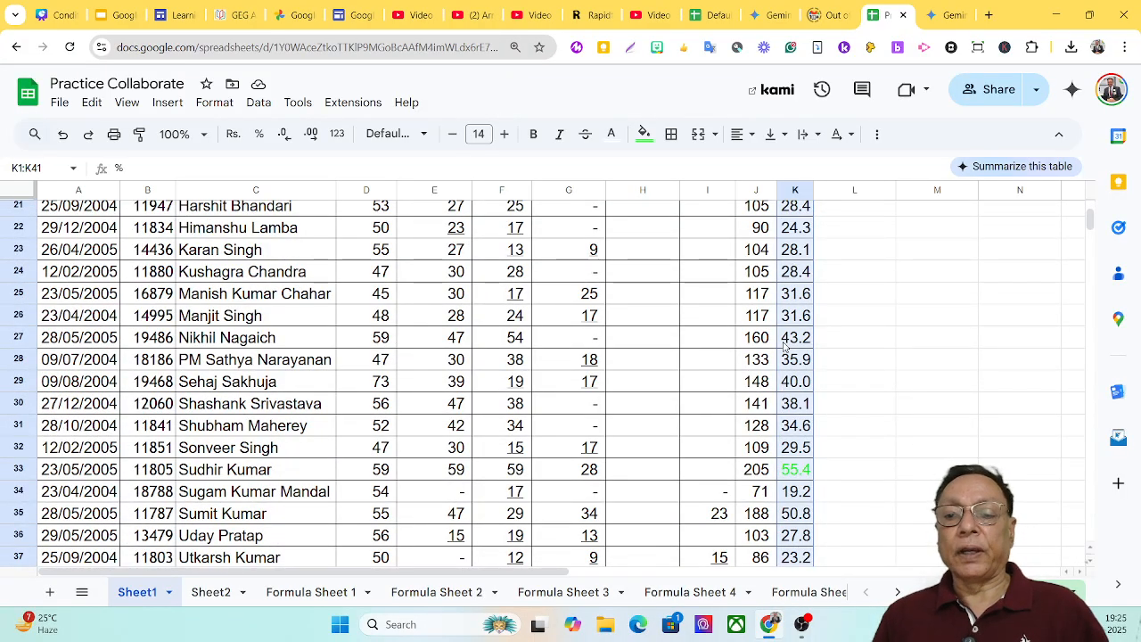
{"action": "scroll", "coordinate": [785, 346], "scroll_direction": "up", "scroll_amount": 10}
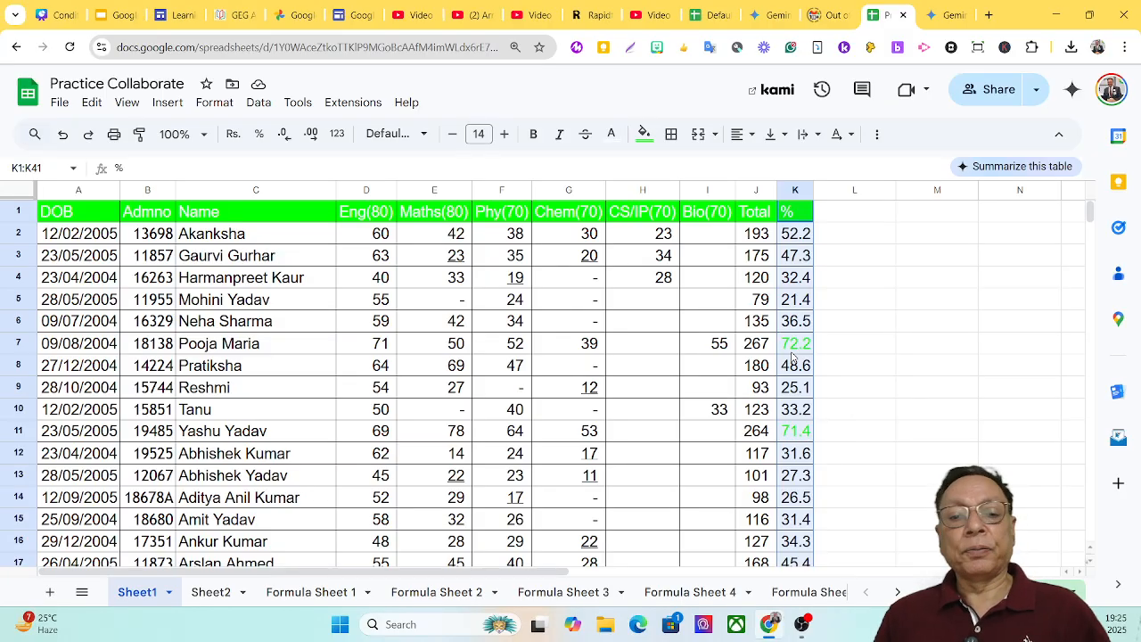
Step: Reopen the conditional formatting rules for K1:K41 and delete the greater-than-or-equal-to-55 rule
{"action": "left_click", "coordinate": [219, 105]}
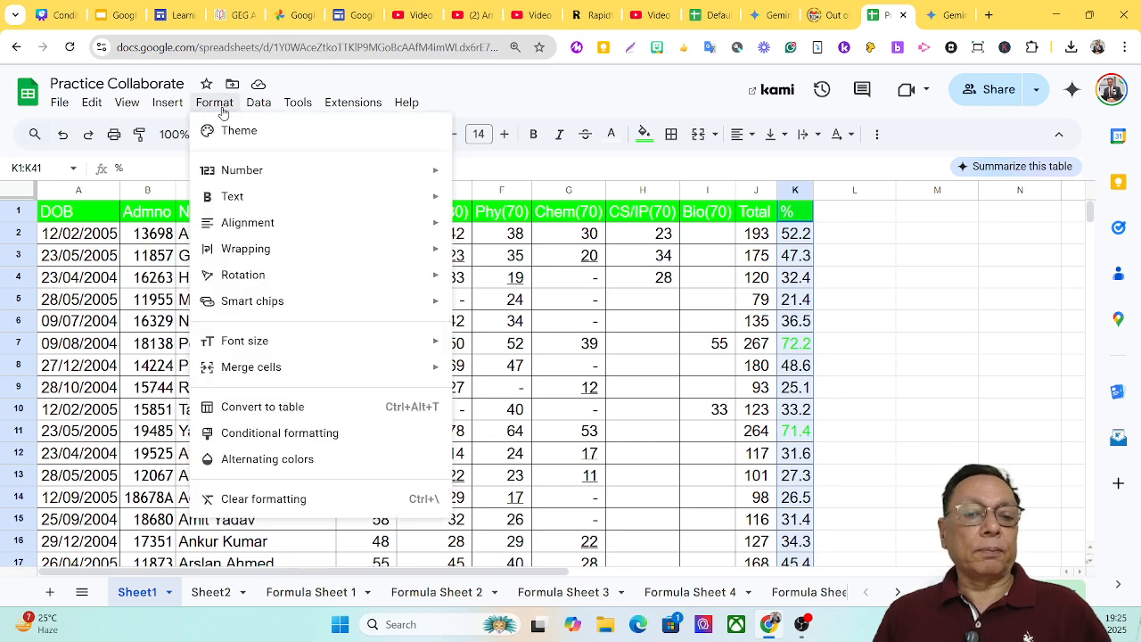
{"action": "left_click", "coordinate": [284, 434]}
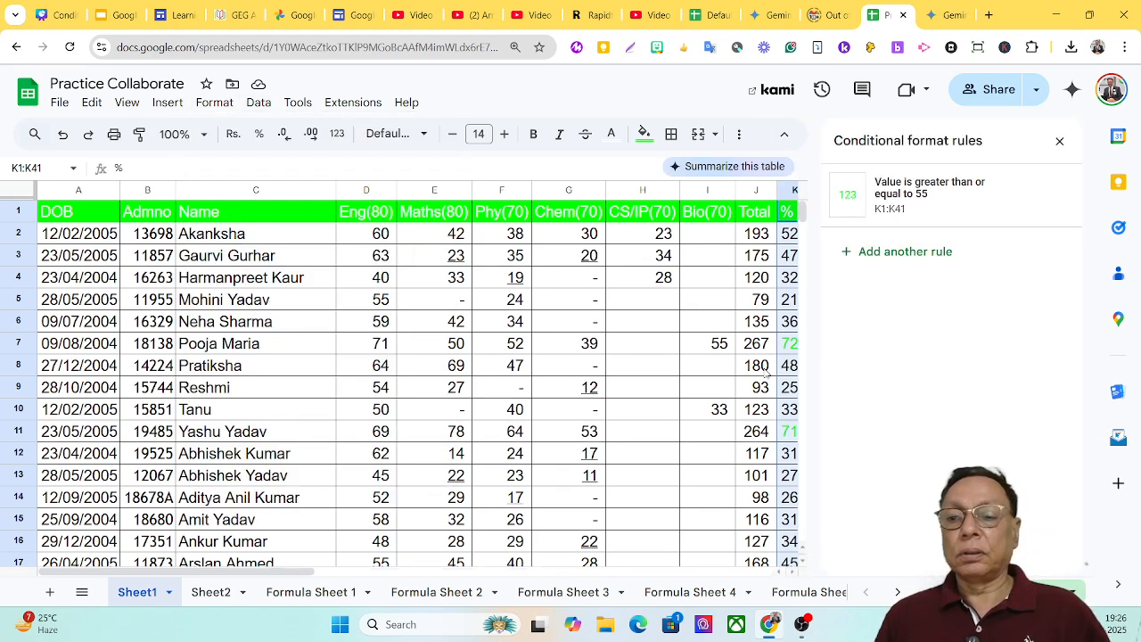
{"action": "left_click", "coordinate": [1032, 200]}
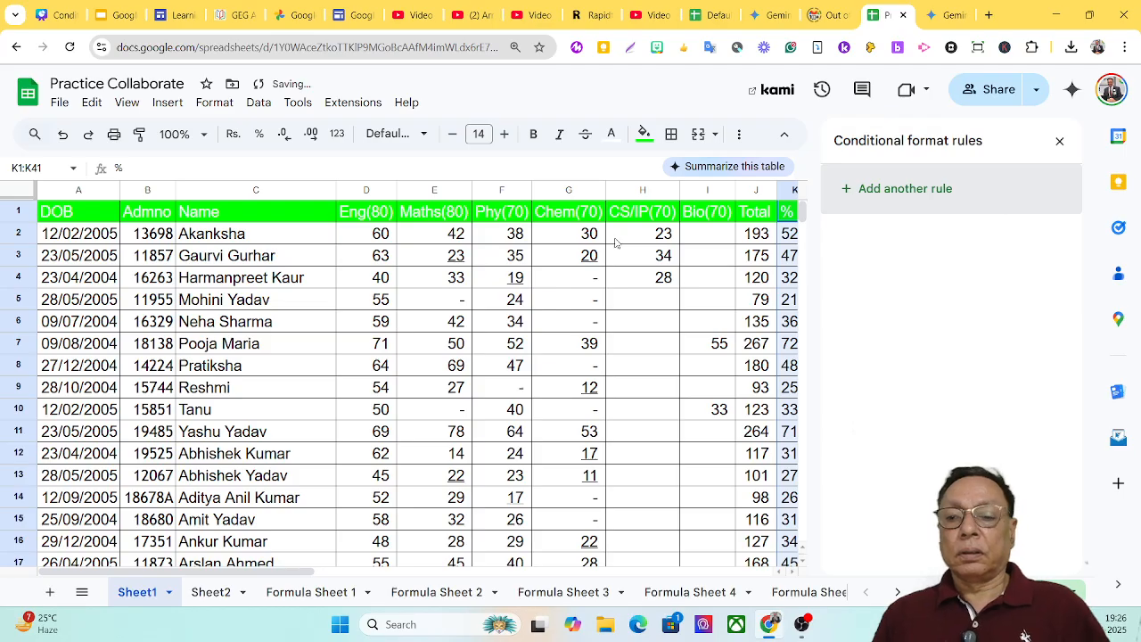
Step: Add another conditional formatting rule on K1:K41 with the condition less than 20
{"action": "left_click", "coordinate": [888, 198]}
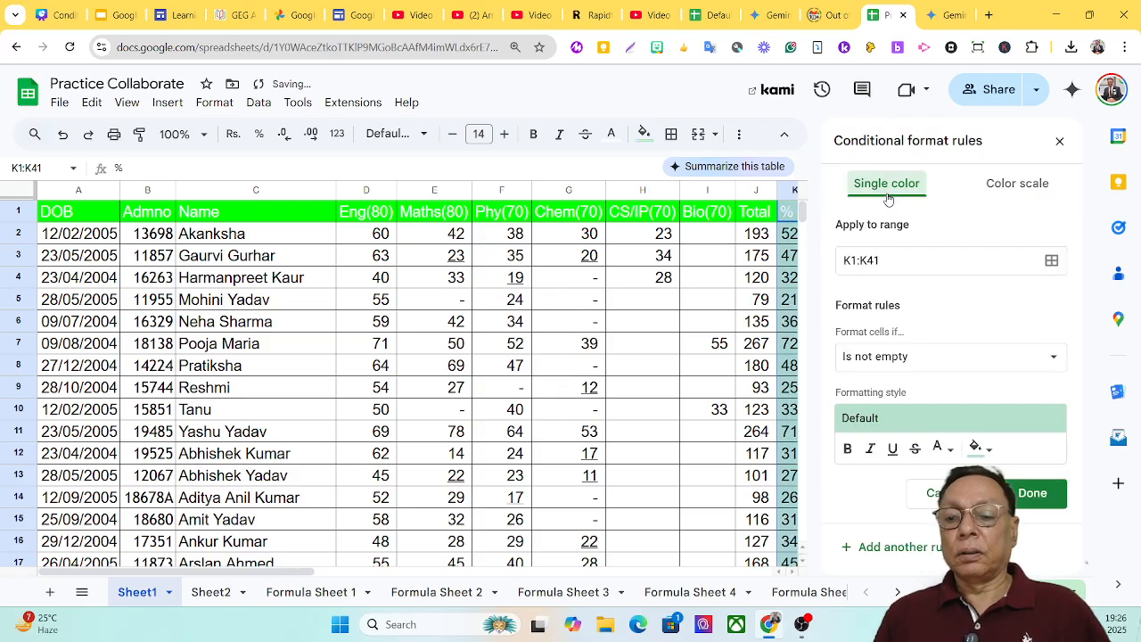
{"action": "left_click", "coordinate": [950, 360]}
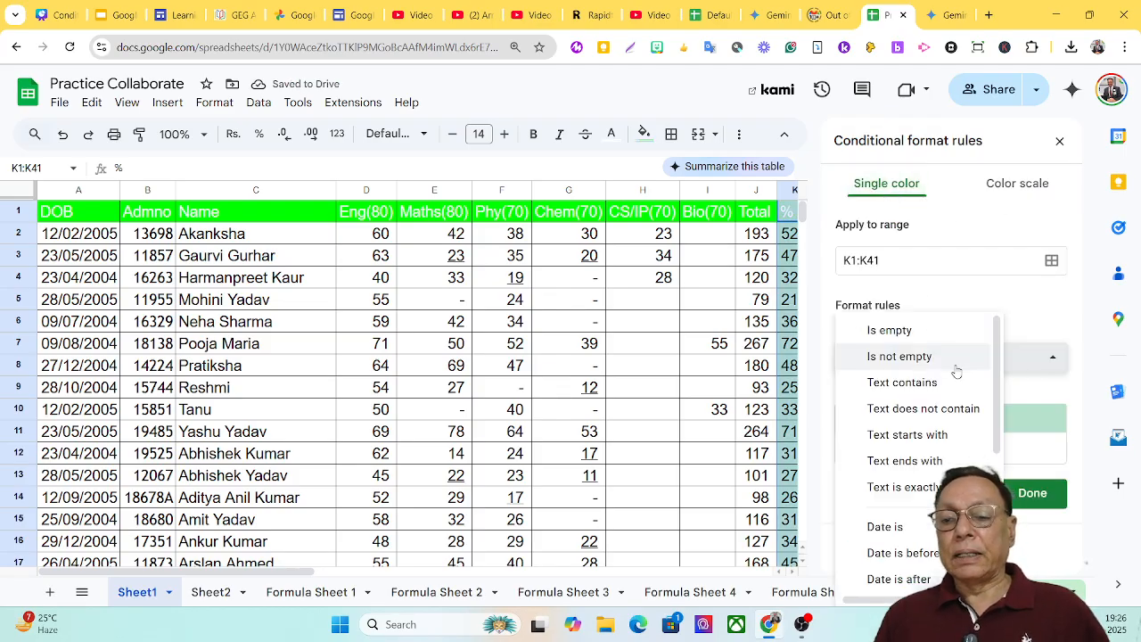
{"action": "scroll", "coordinate": [955, 375], "scroll_direction": "down", "scroll_amount": 3}
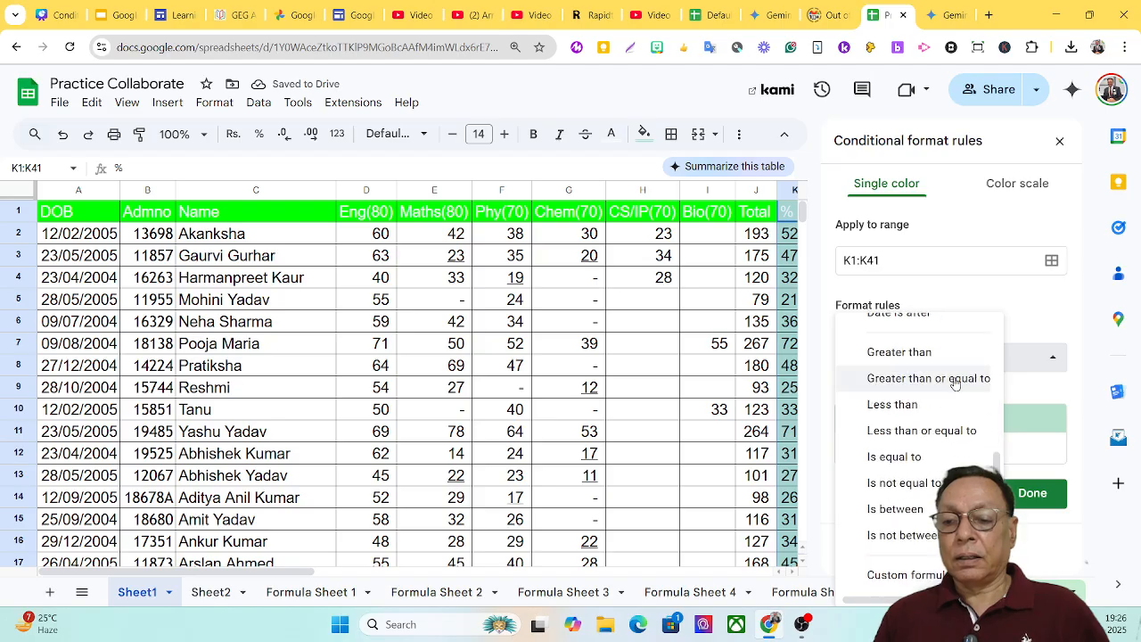
{"action": "left_click", "coordinate": [893, 404]}
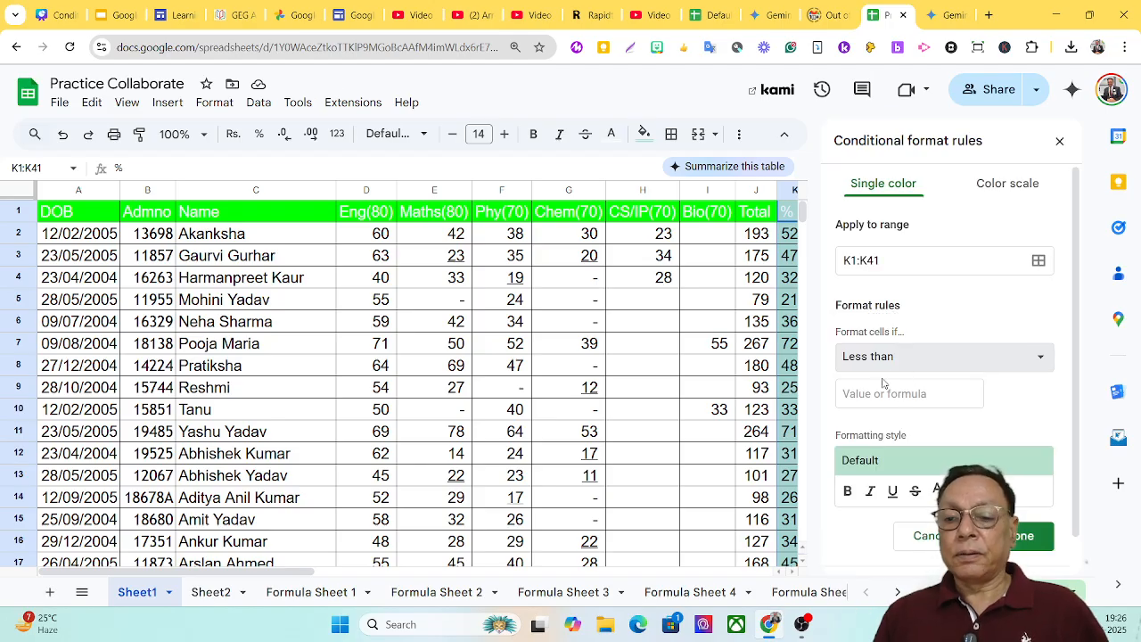
{"action": "left_click", "coordinate": [877, 393]}
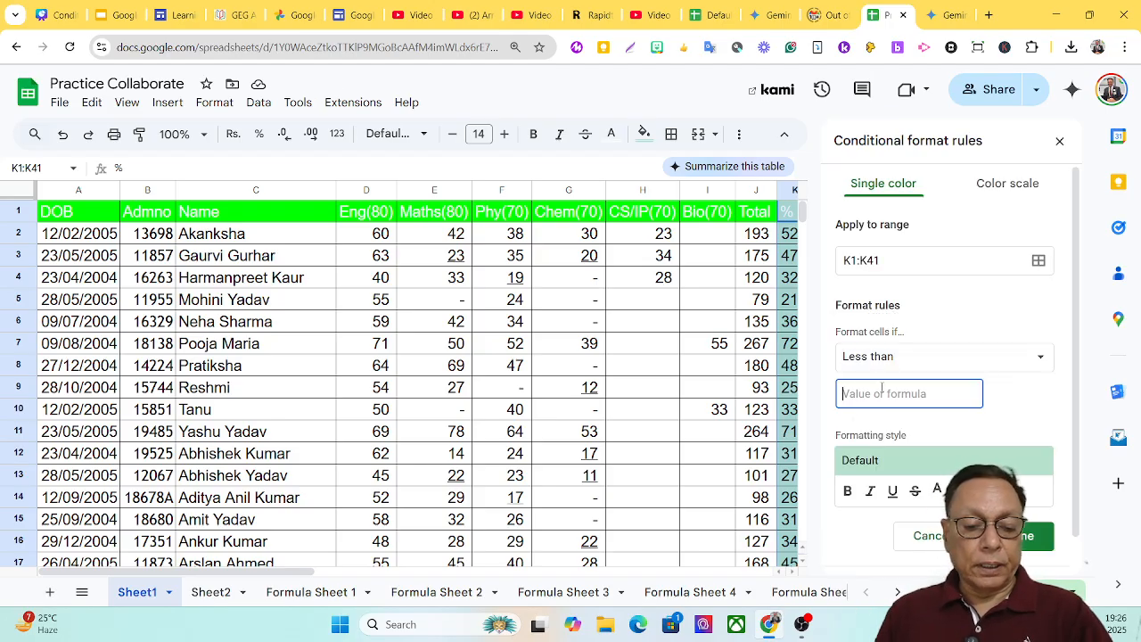
{"action": "type", "text": "20"}
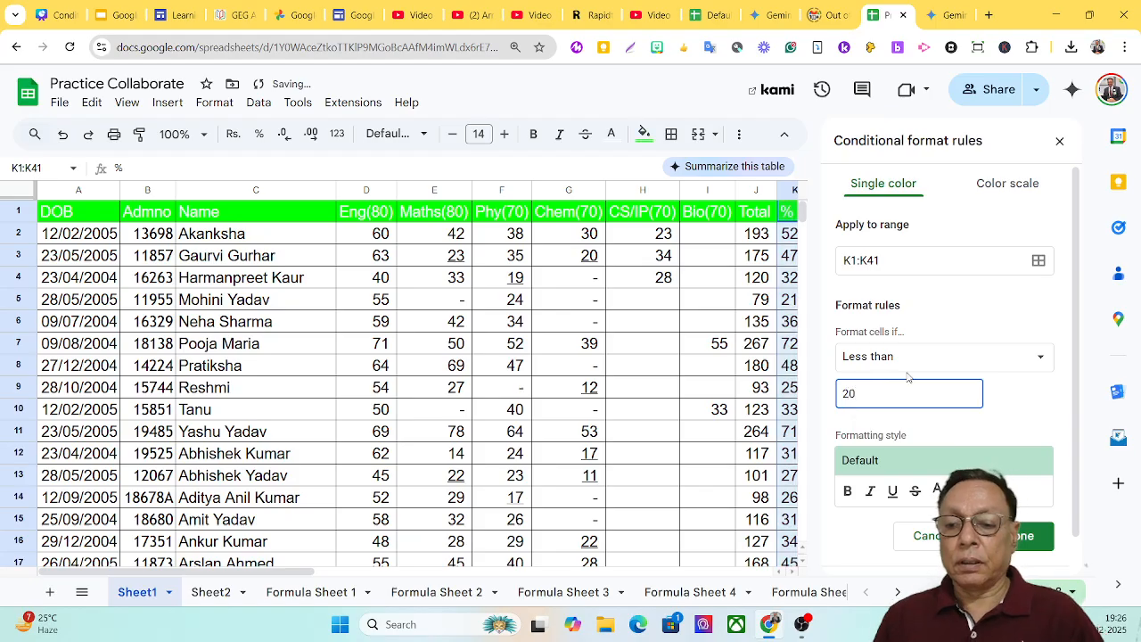
Step: Format the less-than-20 rule with red text and no fill color, and apply it
{"action": "left_click", "coordinate": [960, 490]}
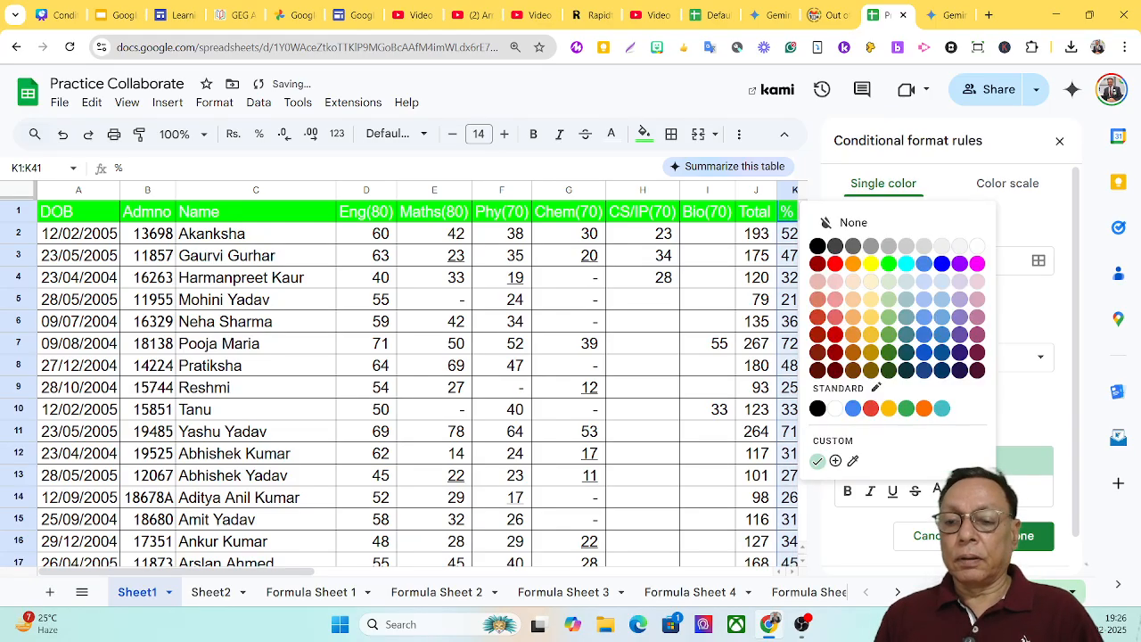
{"action": "left_click", "coordinate": [863, 228]}
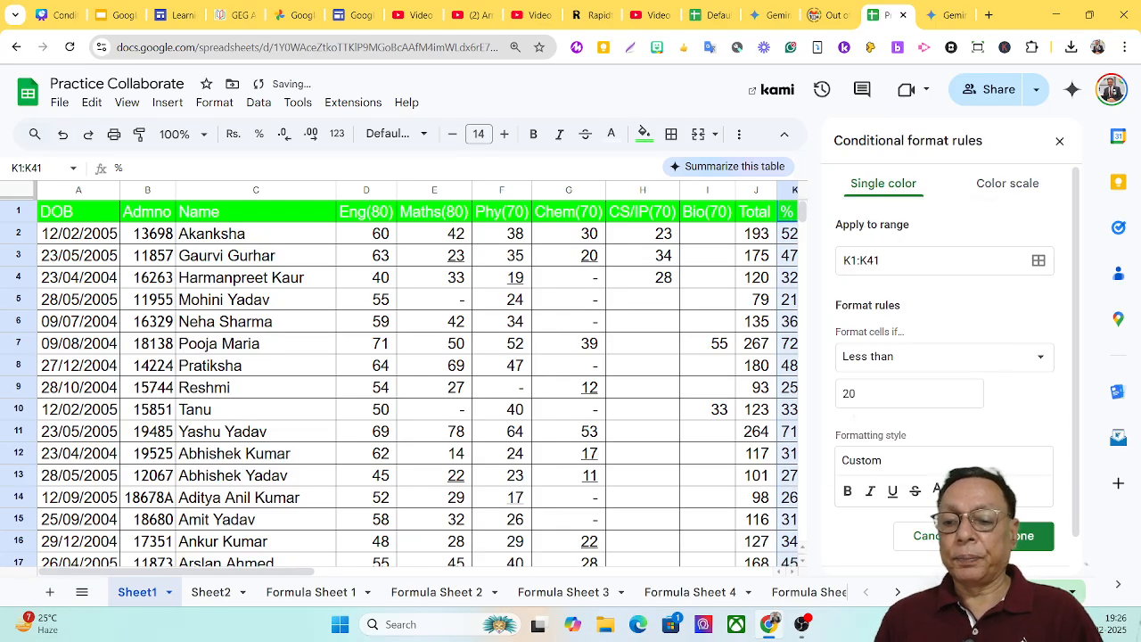
{"action": "left_click", "coordinate": [937, 491]}
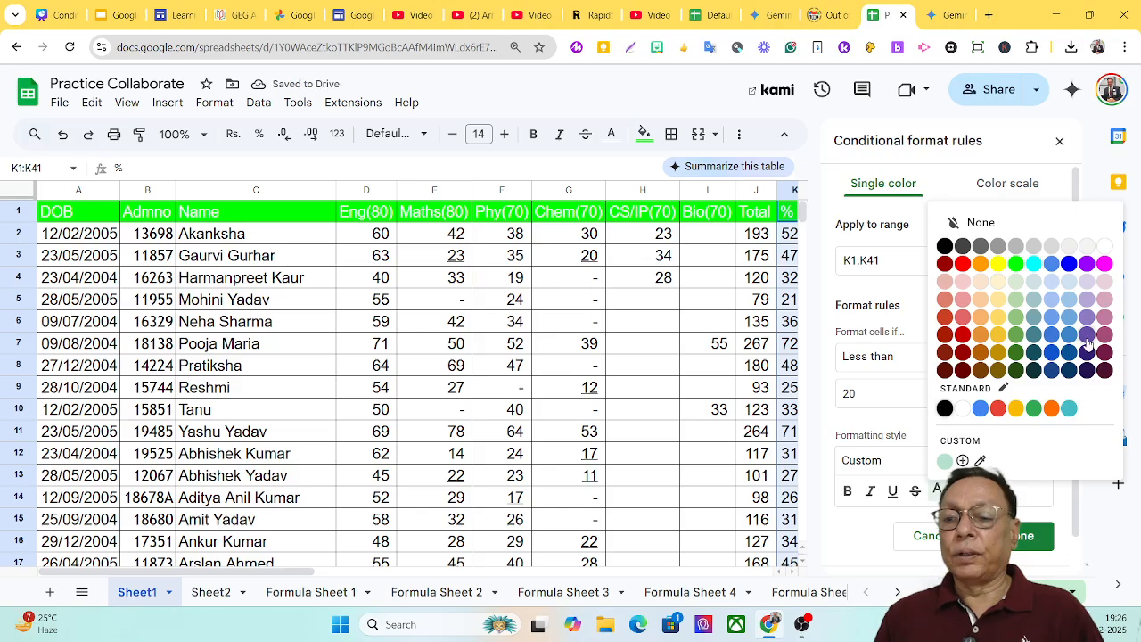
{"action": "left_click", "coordinate": [963, 264]}
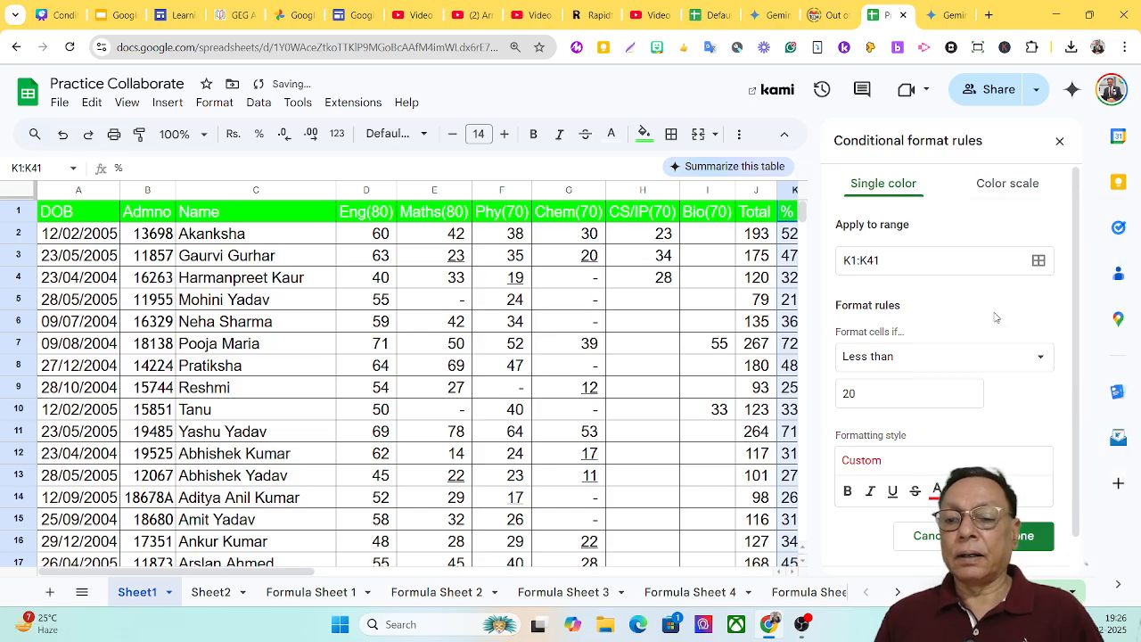
{"action": "left_click", "coordinate": [1033, 539]}
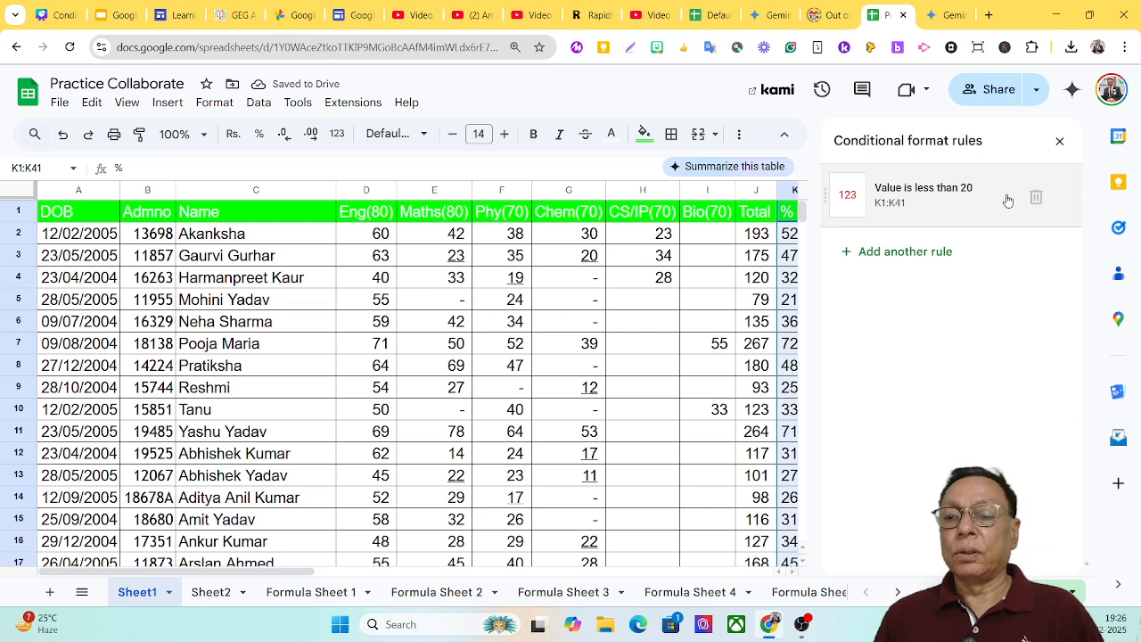
Step: Close the conditional format rules and check the % column down to row 41 for values below 20 in red text
{"action": "left_click", "coordinate": [1060, 143]}
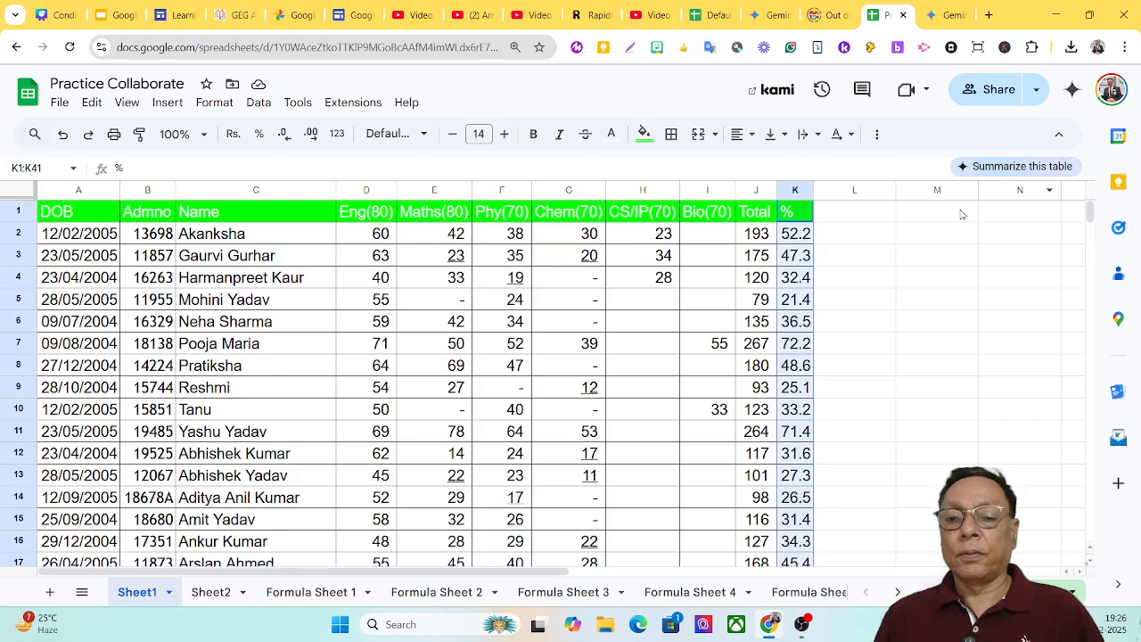
{"action": "scroll", "coordinate": [961, 219], "scroll_direction": "down", "scroll_amount": 5}
{"action": "scroll", "coordinate": [961, 220], "scroll_direction": "down", "scroll_amount": 3}
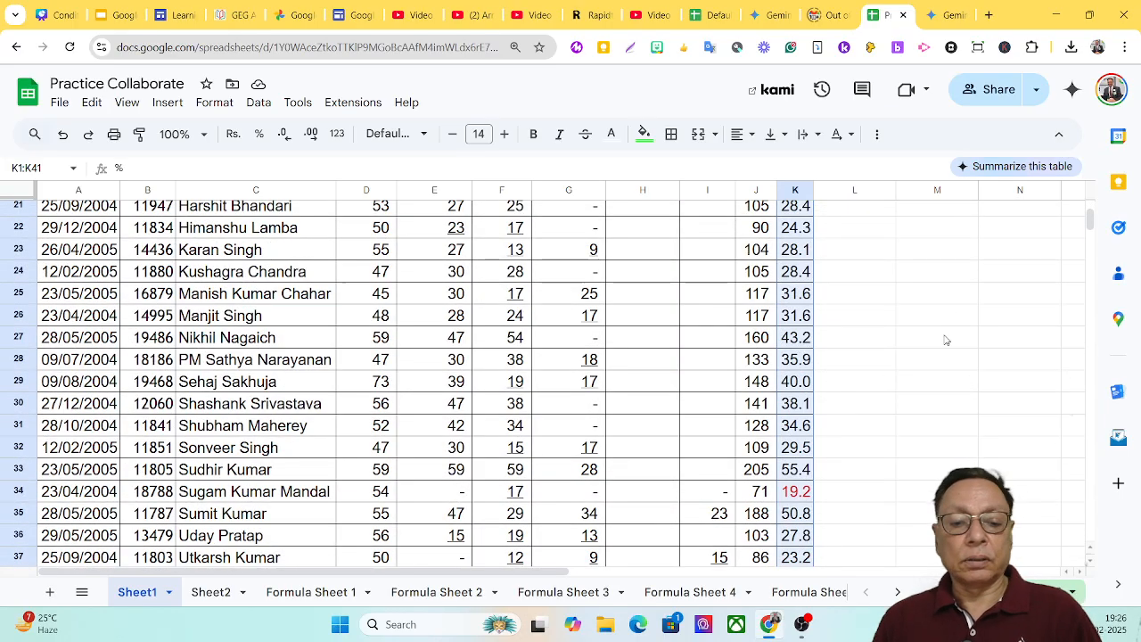
{"action": "scroll", "coordinate": [899, 412], "scroll_direction": "down", "scroll_amount": 3}
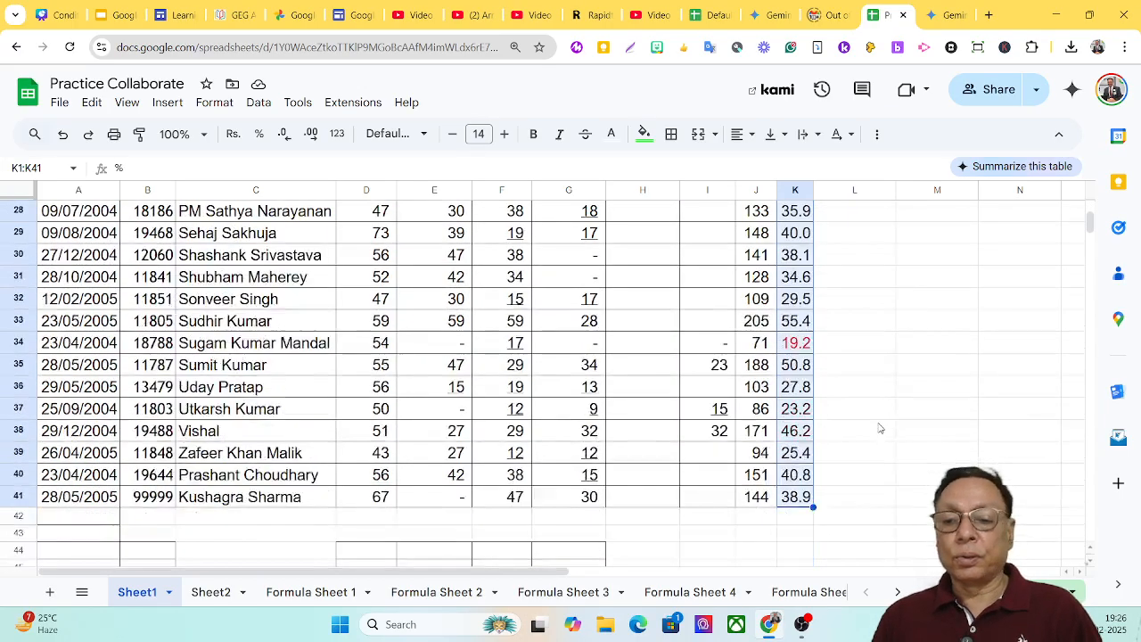
{"action": "scroll", "coordinate": [883, 420], "scroll_direction": "up", "scroll_amount": 1}
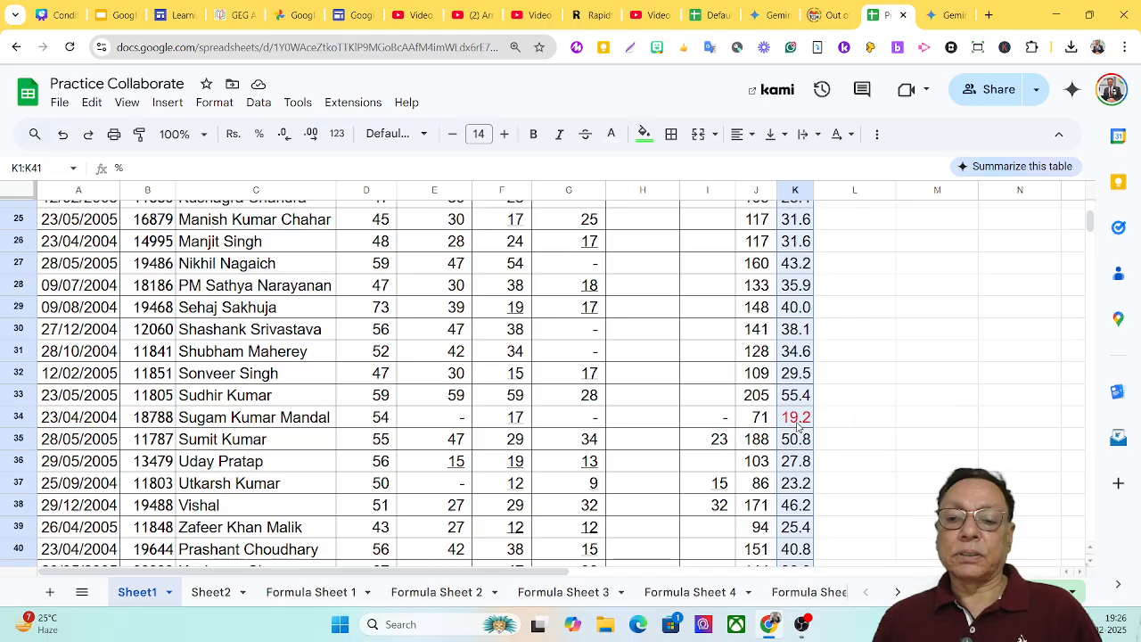
{"action": "scroll", "coordinate": [798, 427], "scroll_direction": "up", "scroll_amount": 7}
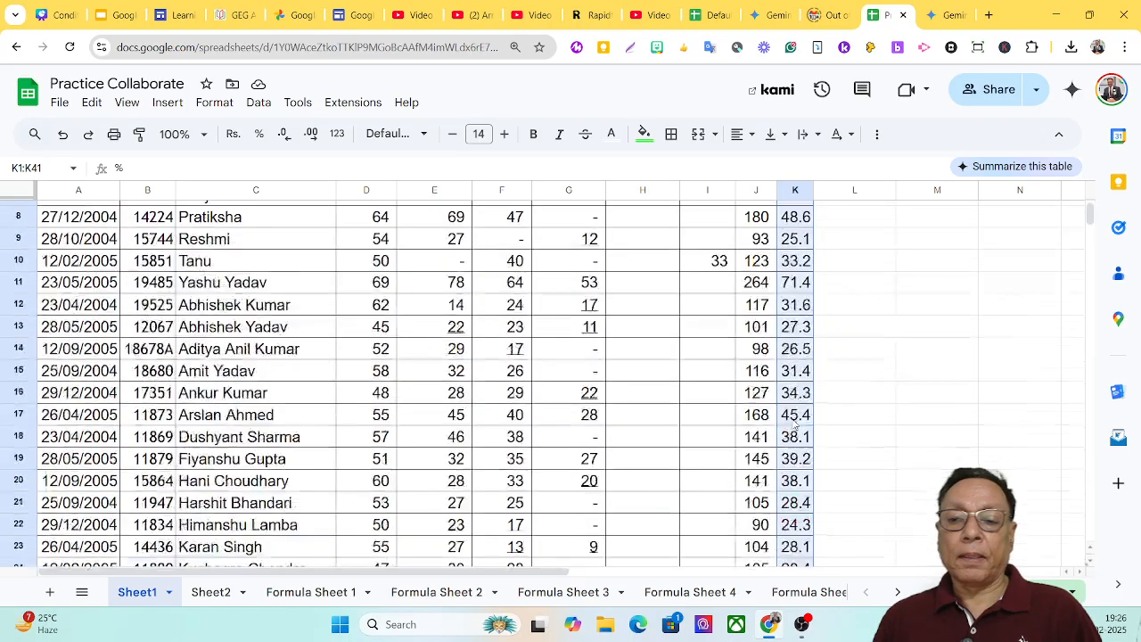
{"action": "scroll", "coordinate": [797, 423], "scroll_direction": "up", "scroll_amount": 1}
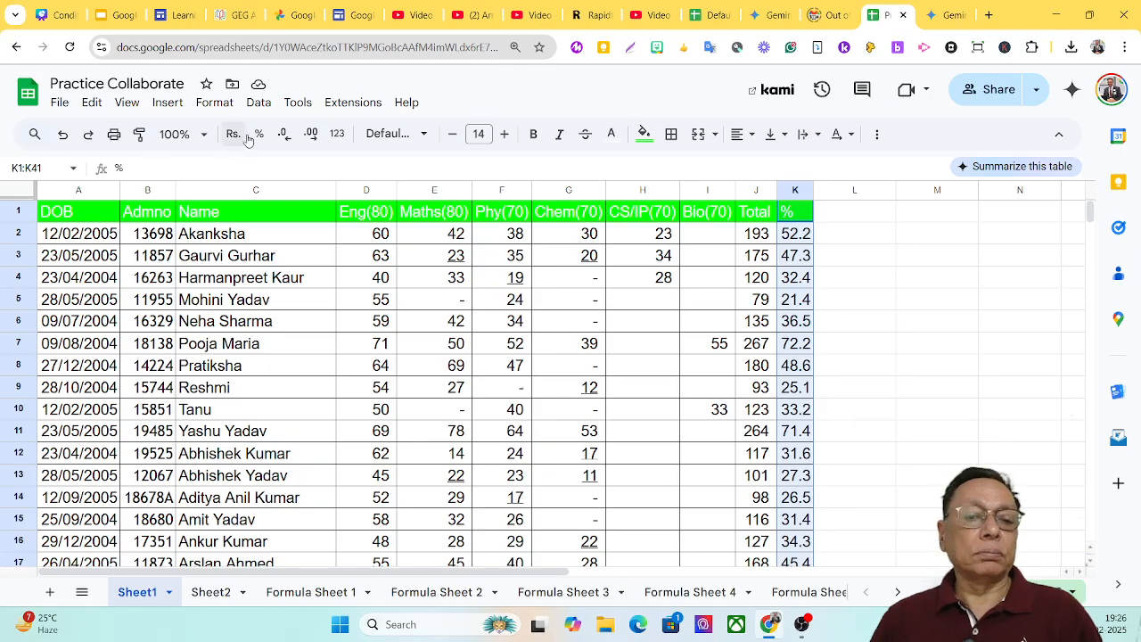
Step: Reopen the conditional formatting rules for K1:K41 and delete the less-than-20 rule
{"action": "left_click", "coordinate": [257, 103]}
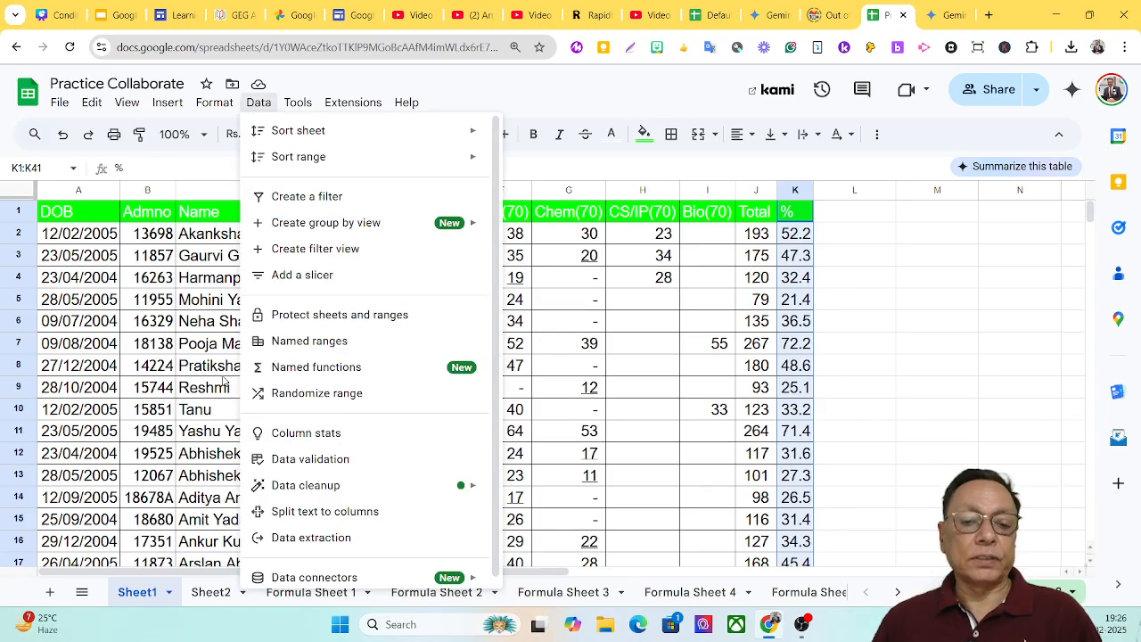
{"action": "mouse_move", "coordinate": [214, 102]}
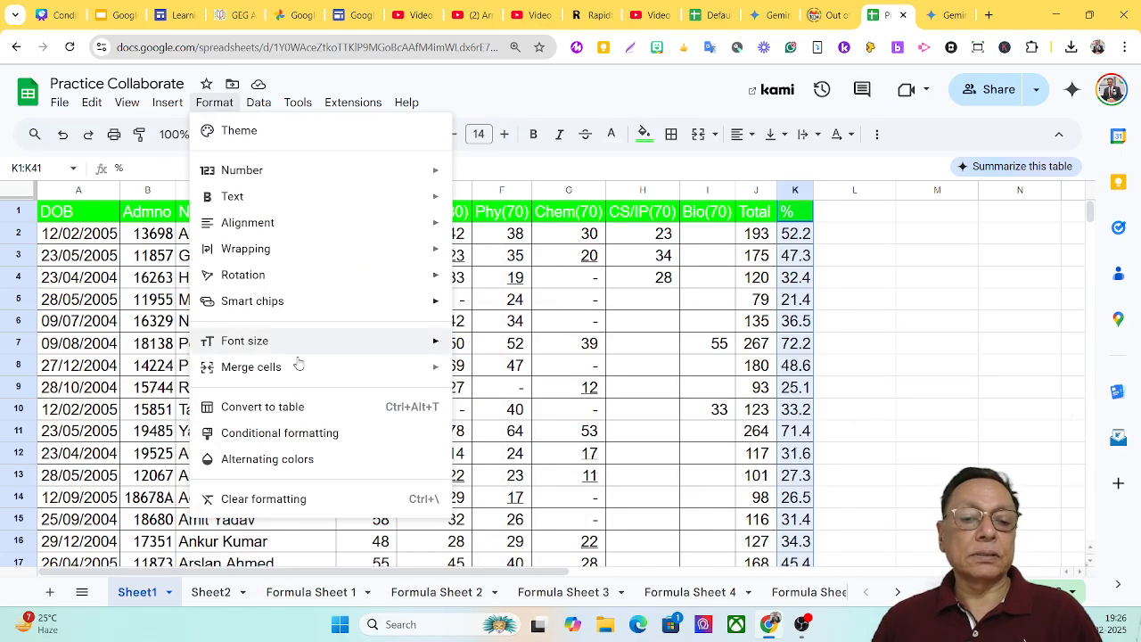
{"action": "left_click", "coordinate": [305, 434]}
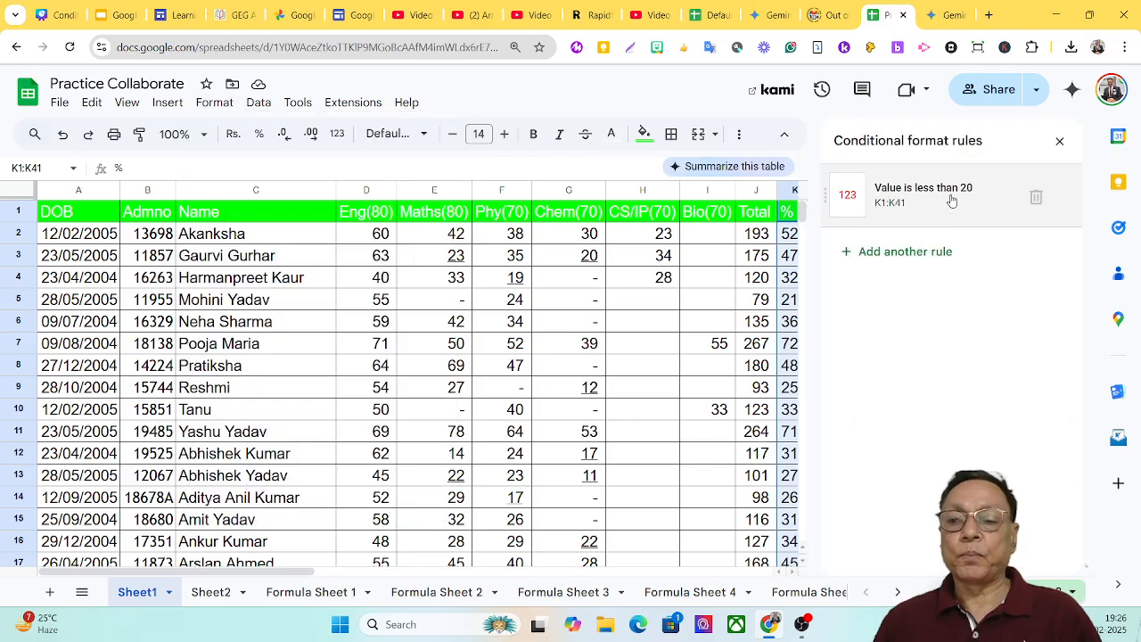
{"action": "left_click", "coordinate": [1035, 197]}
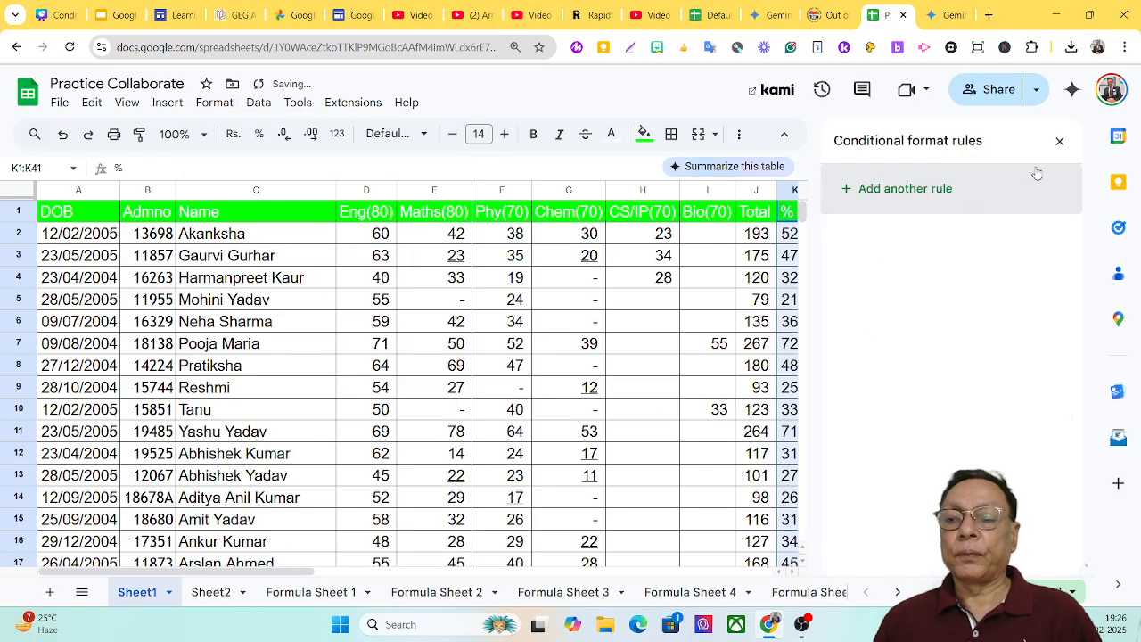
Step: Add another conditional formatting rule on K1:K41 with the condition less than or equal to 33
{"action": "left_click", "coordinate": [897, 206]}
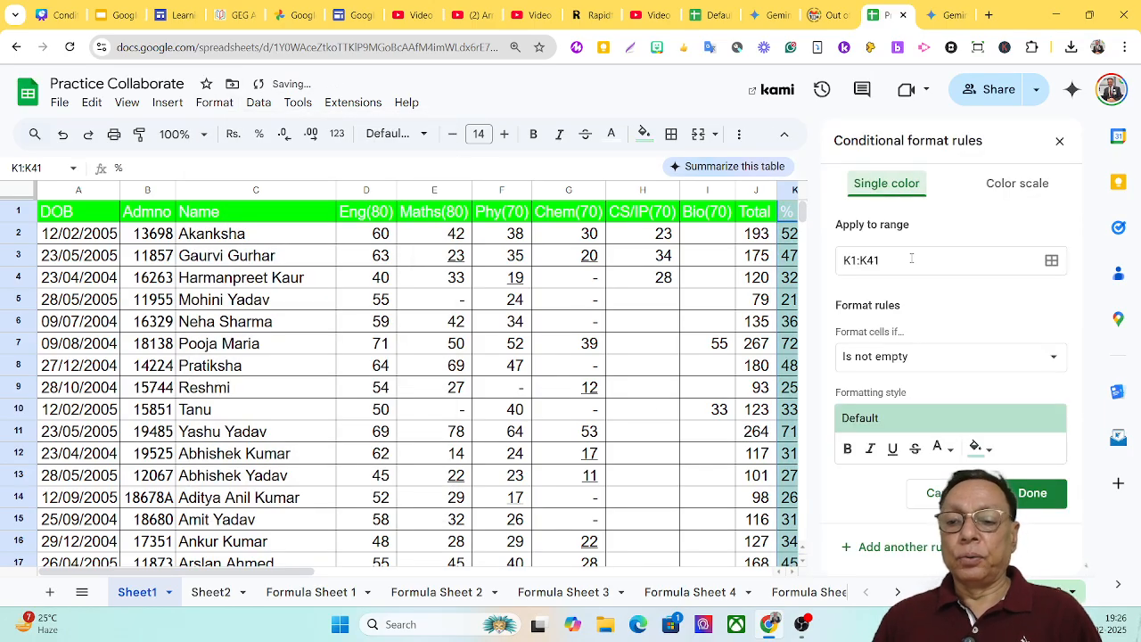
{"action": "left_click", "coordinate": [945, 357]}
{"action": "scroll", "coordinate": [942, 405], "scroll_direction": "down", "scroll_amount": 3}
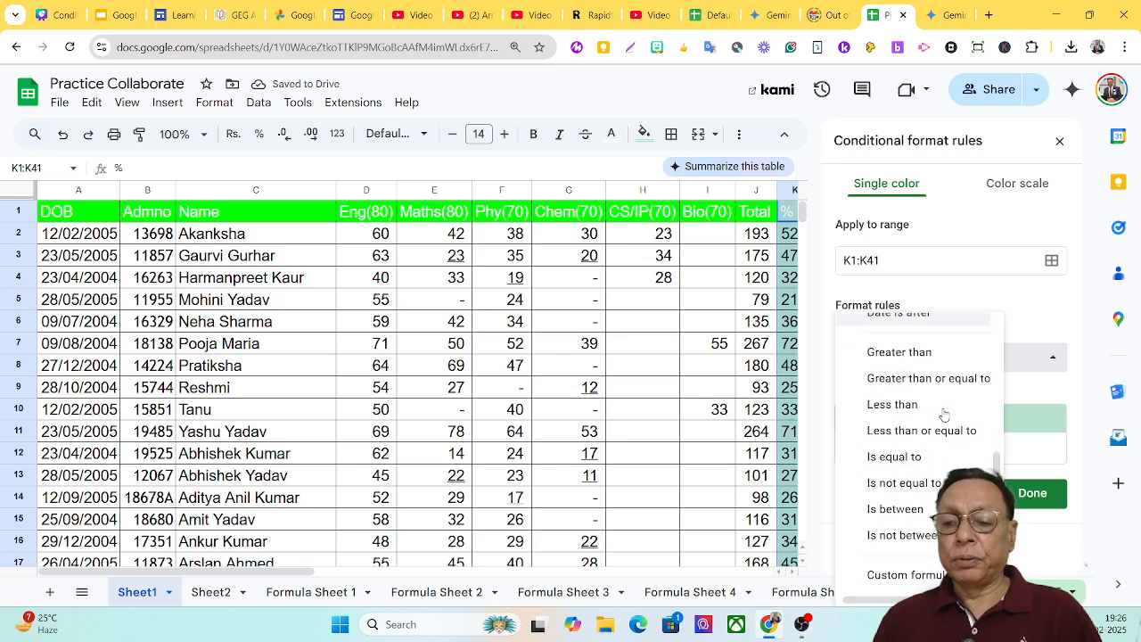
{"action": "left_click", "coordinate": [936, 430]}
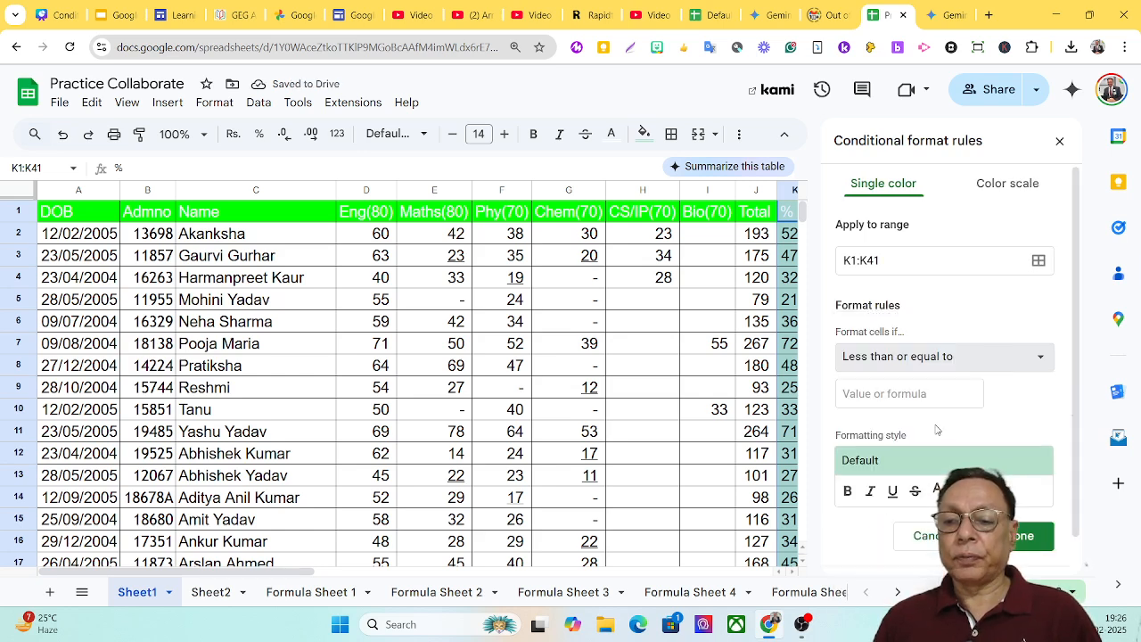
{"action": "left_click", "coordinate": [894, 393]}
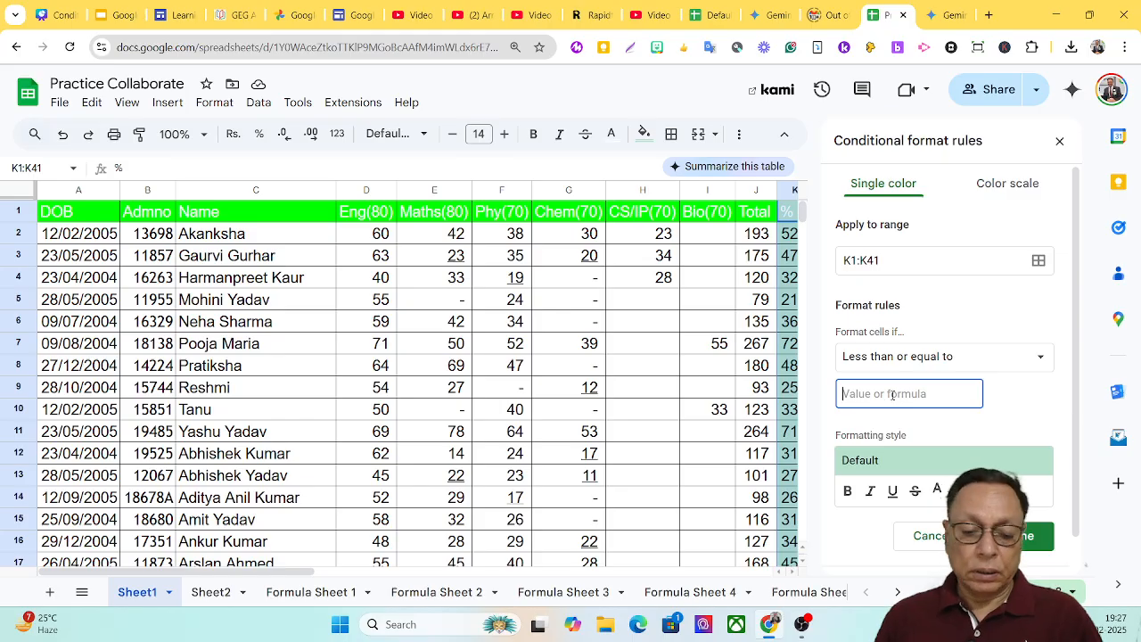
{"action": "type", "text": "33"}
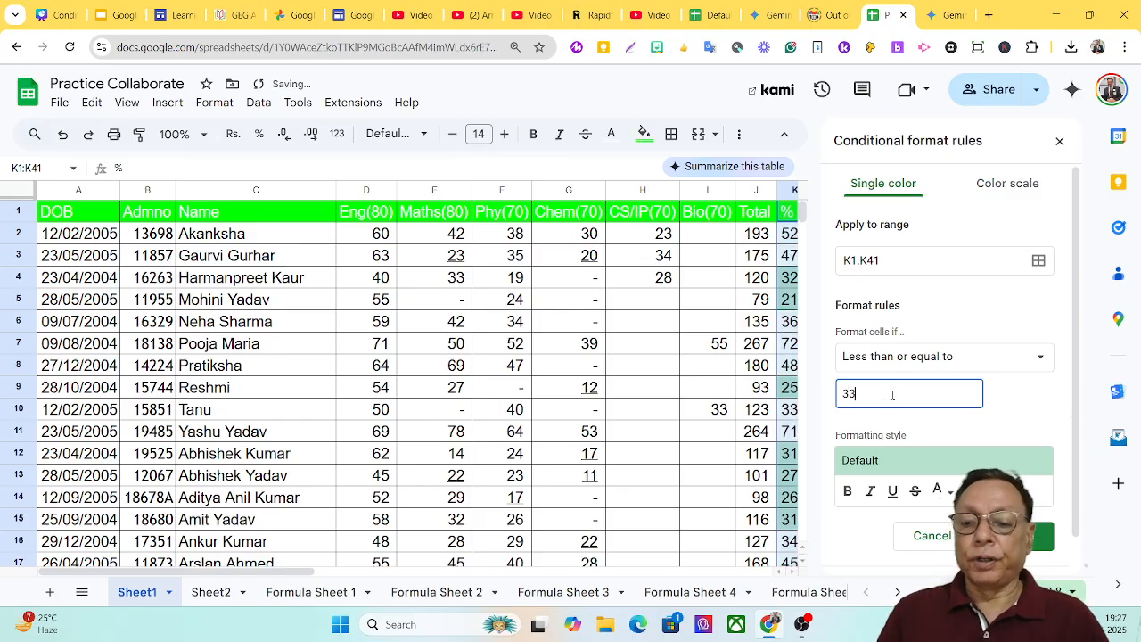
Step: Format the less-than-or-equal-to-33 rule with no fill color and red text, and apply it
{"action": "left_click", "coordinate": [974, 491]}
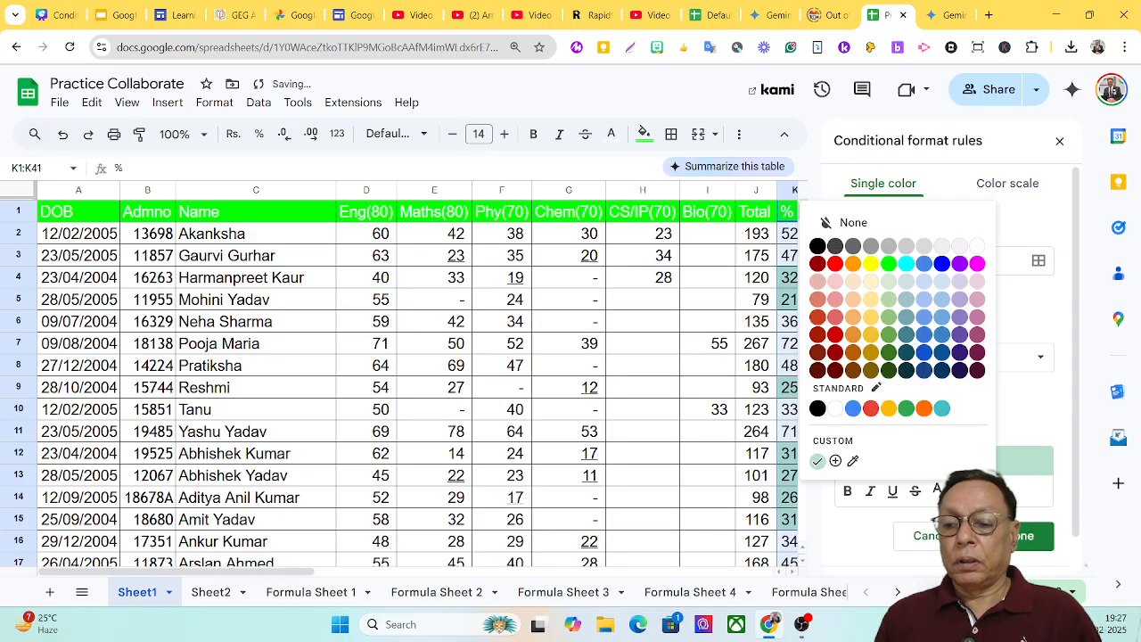
{"action": "left_click", "coordinate": [840, 222]}
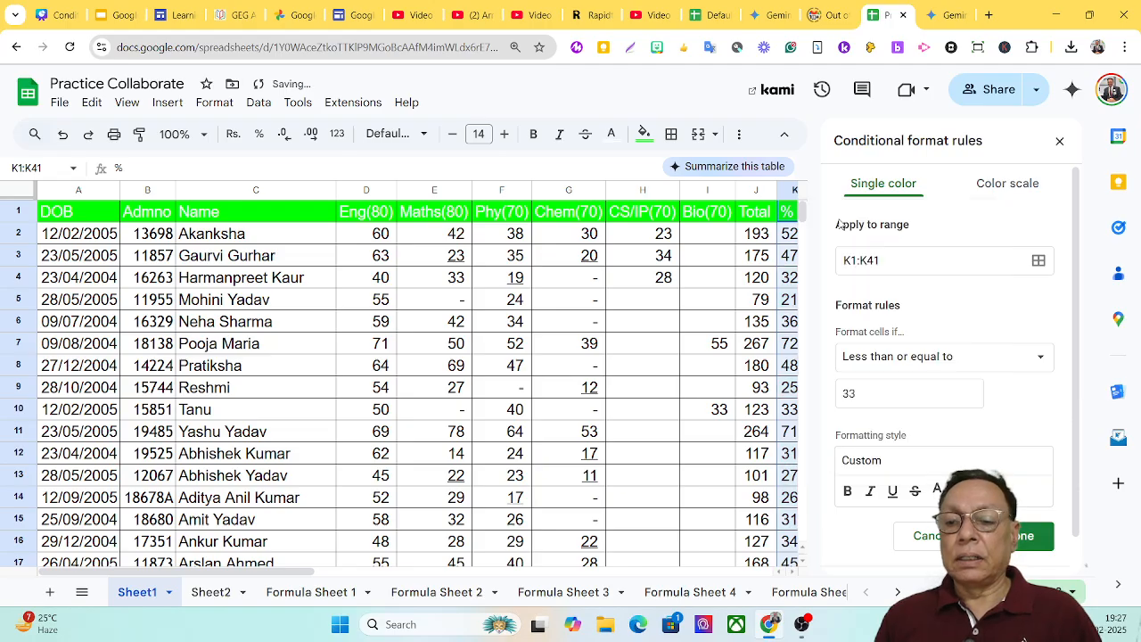
{"action": "left_click", "coordinate": [937, 490]}
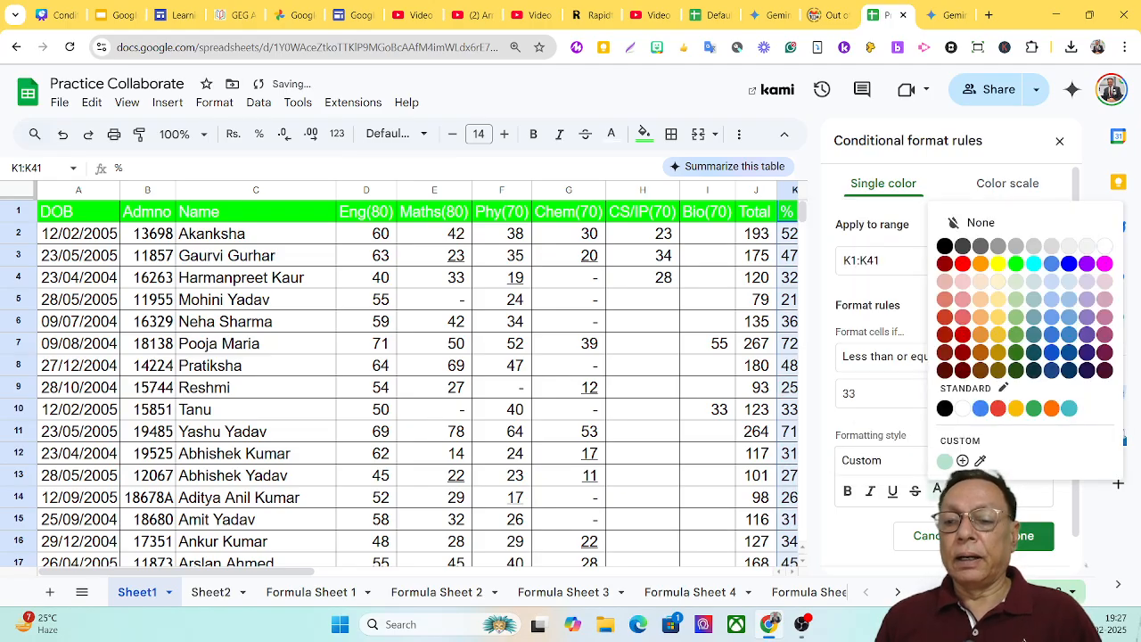
{"action": "left_click", "coordinate": [961, 263]}
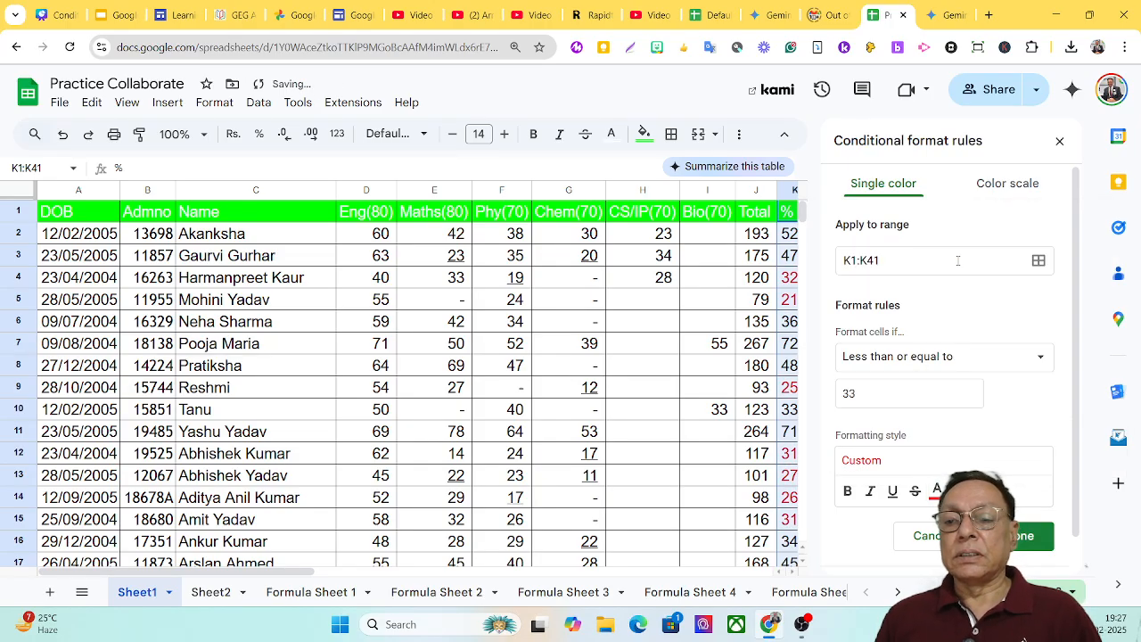
{"action": "left_click", "coordinate": [1017, 537]}
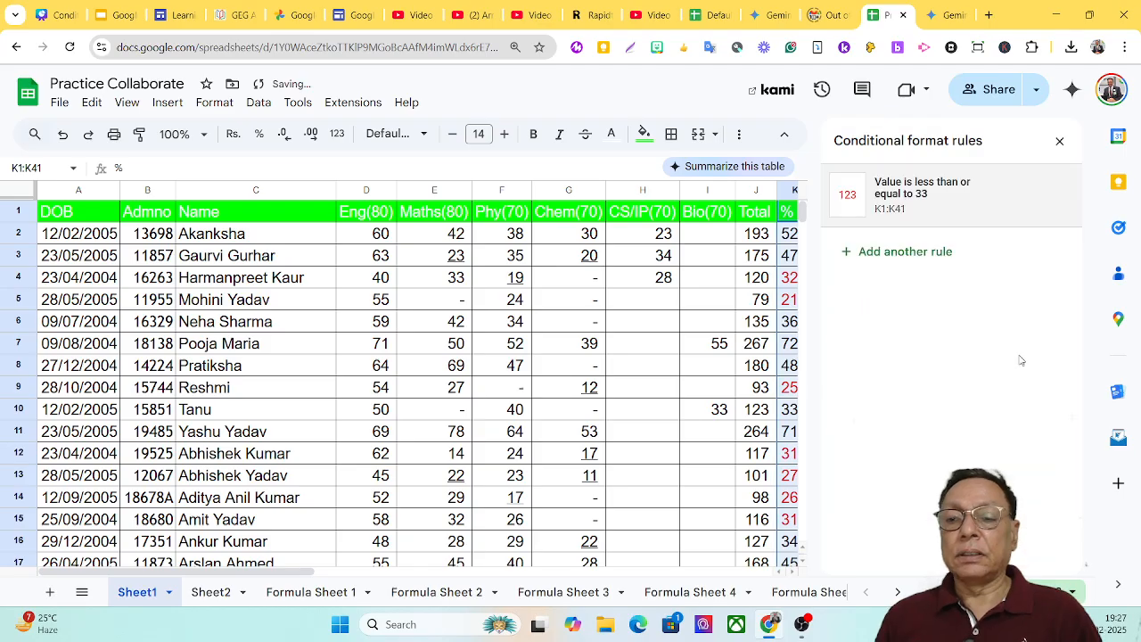
Step: Close the conditional format rules and check the % column down to its last rows for values of 33 or less in red text
{"action": "left_click", "coordinate": [1059, 143]}
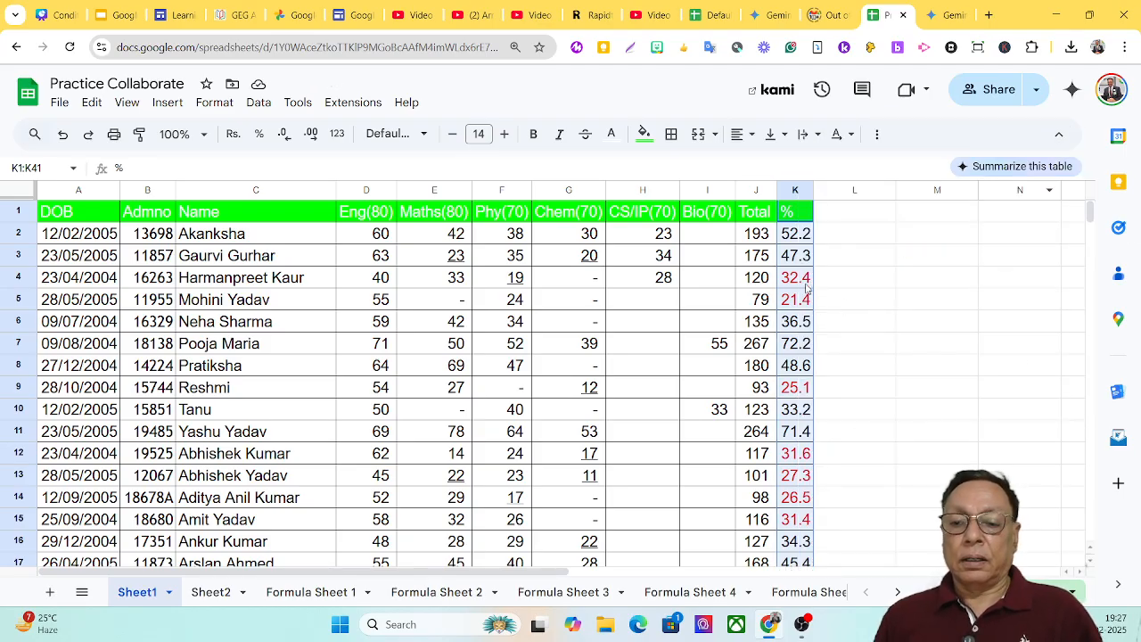
{"action": "scroll", "coordinate": [807, 287], "scroll_direction": "down", "scroll_amount": 5}
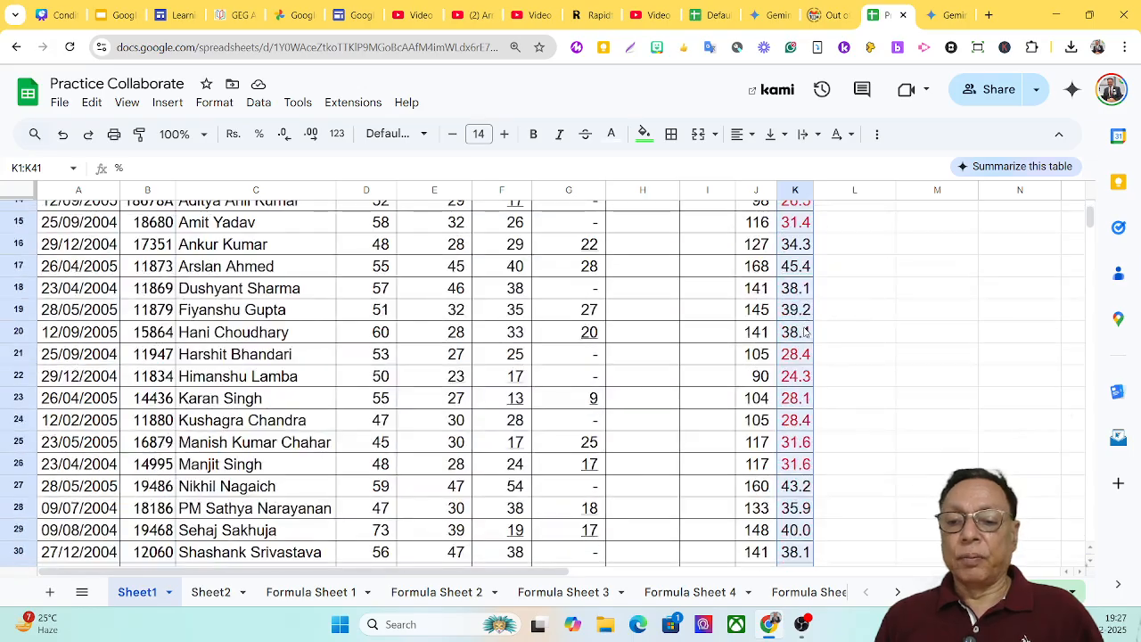
{"action": "scroll", "coordinate": [805, 332], "scroll_direction": "down", "scroll_amount": 6}
{"action": "scroll", "coordinate": [803, 334], "scroll_direction": "up", "scroll_amount": 3}
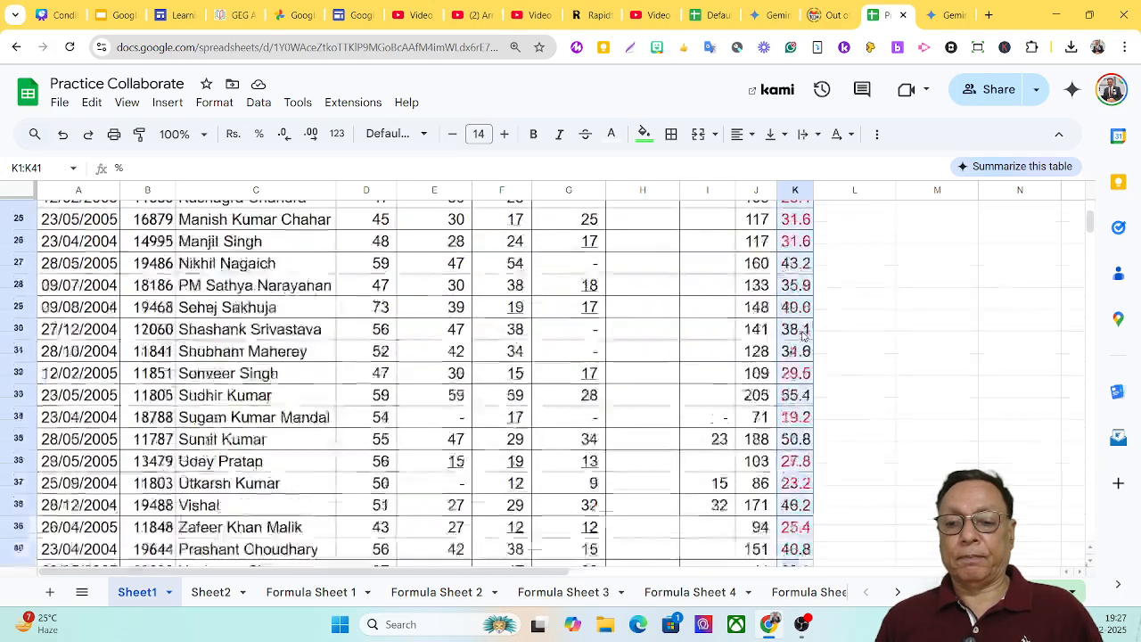
{"action": "scroll", "coordinate": [803, 335], "scroll_direction": "up", "scroll_amount": 8}
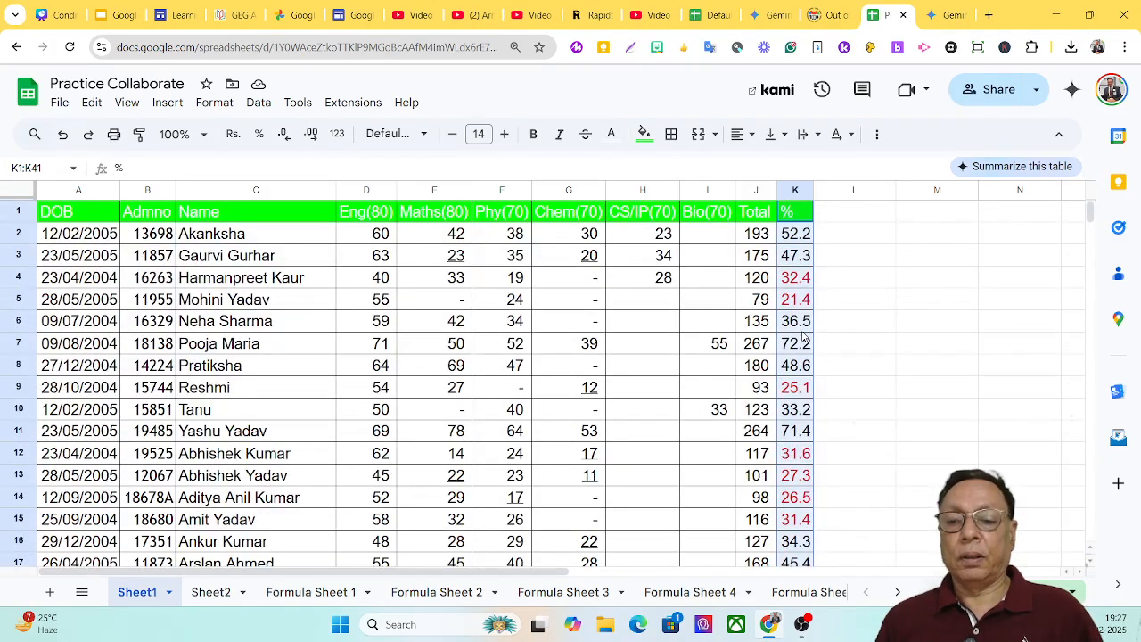
{"action": "scroll", "coordinate": [803, 328], "scroll_direction": "down", "scroll_amount": 3}
{"action": "scroll", "coordinate": [803, 328], "scroll_direction": "up", "scroll_amount": 3}
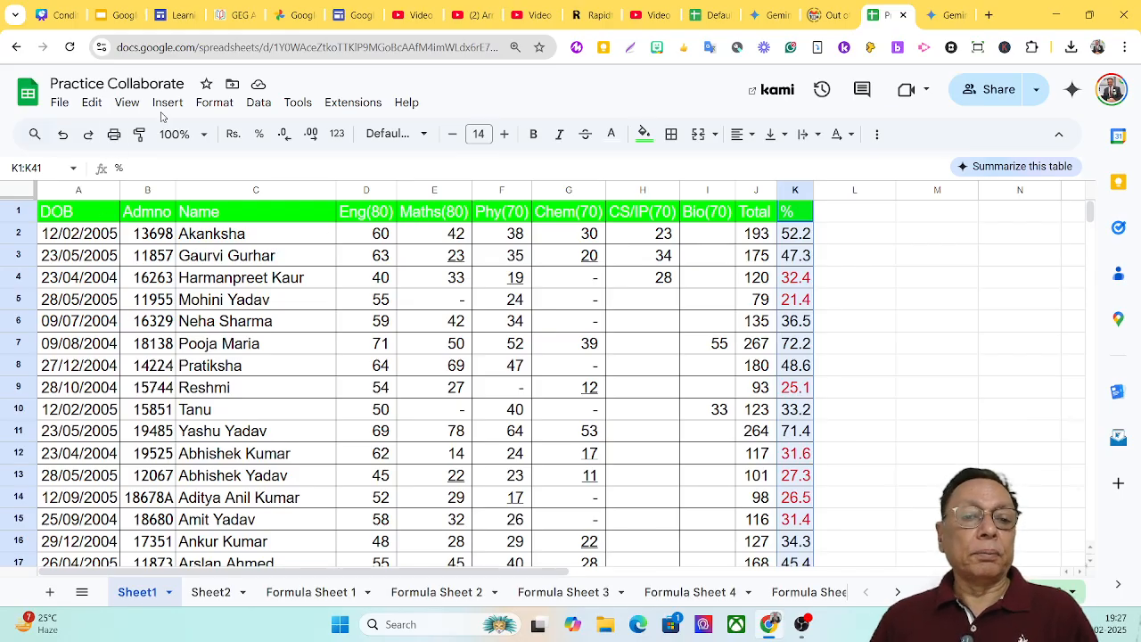
Step: Reopen the conditional formatting rules for K1:K41 and delete the less-than-or-equal-to-33 rule
{"action": "left_click", "coordinate": [212, 102]}
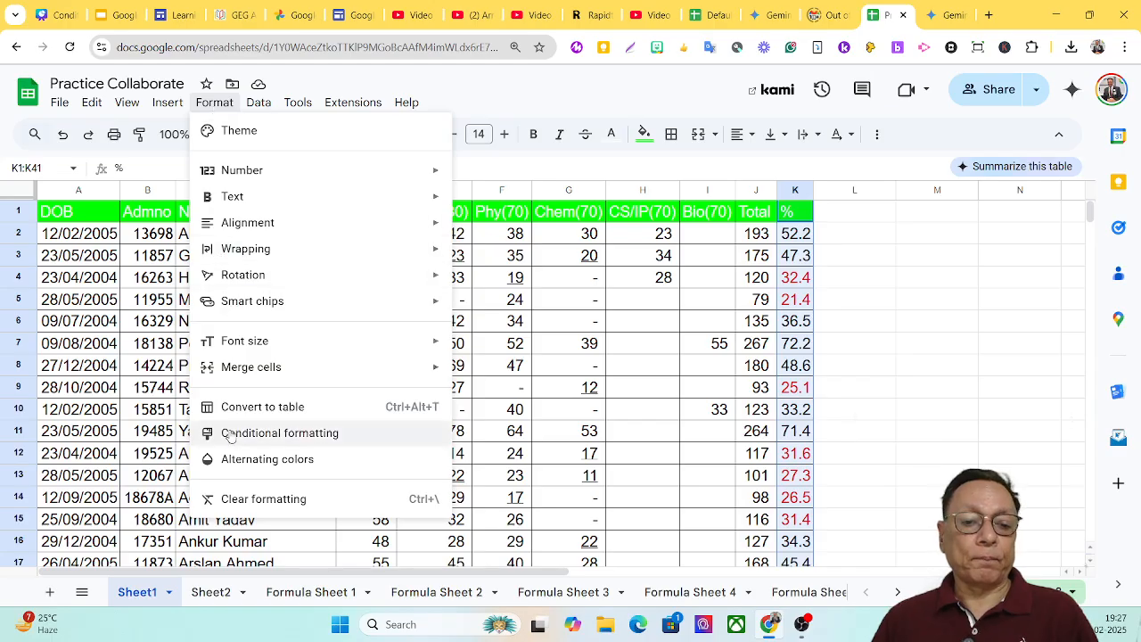
{"action": "left_click", "coordinate": [261, 433]}
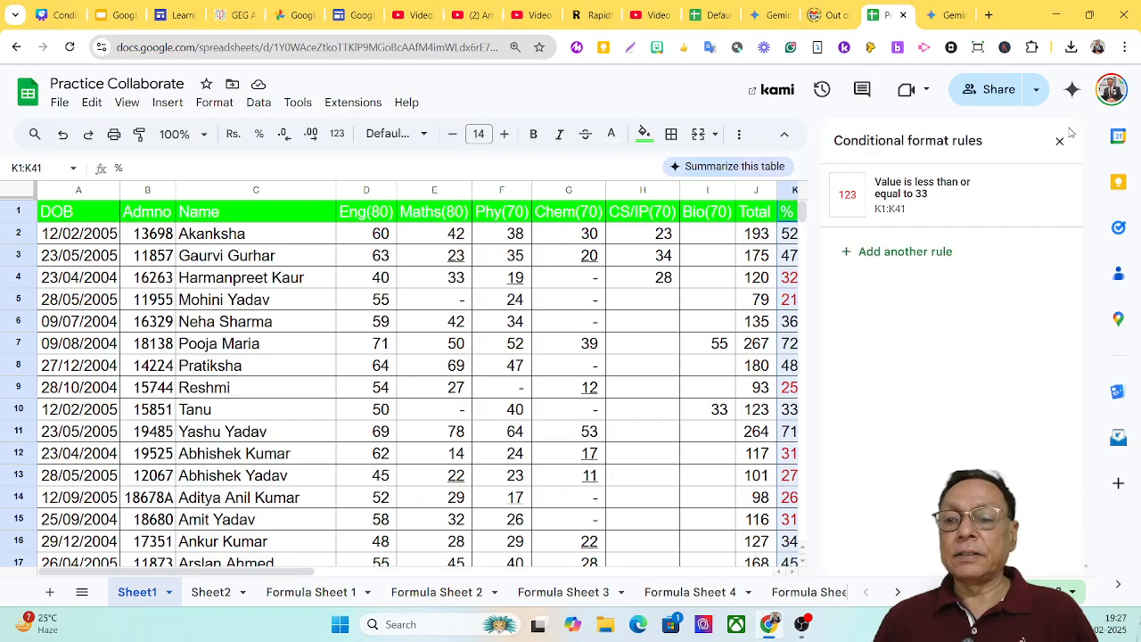
{"action": "left_click", "coordinate": [1037, 200]}
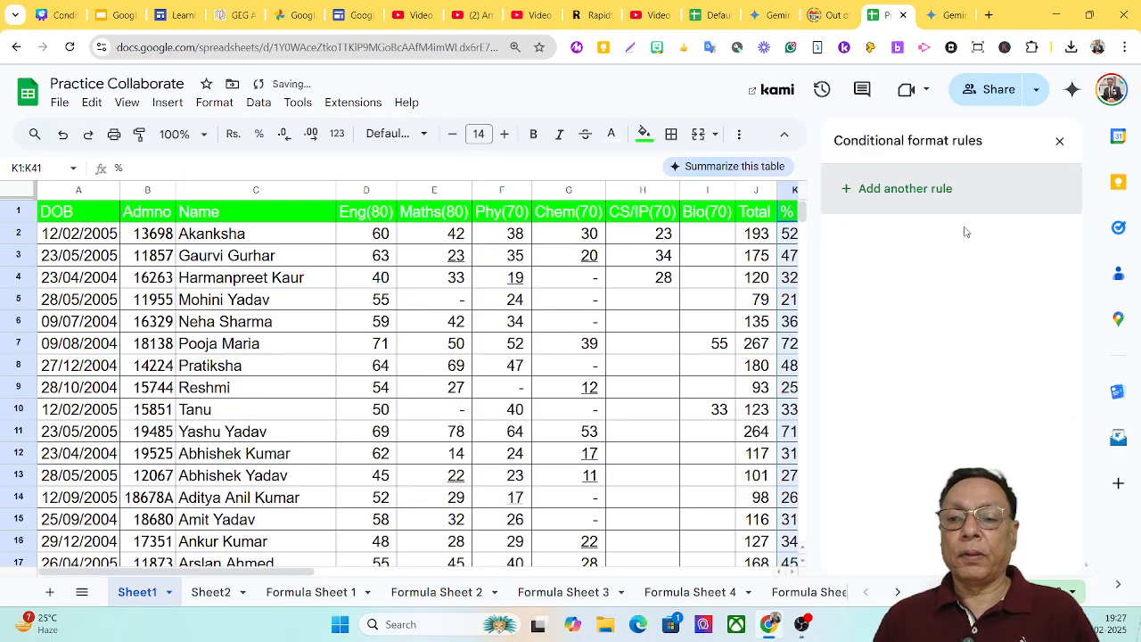
Step: Add another conditional formatting rule on K1:K41 with the condition is equal to 50
{"action": "left_click", "coordinate": [916, 189]}
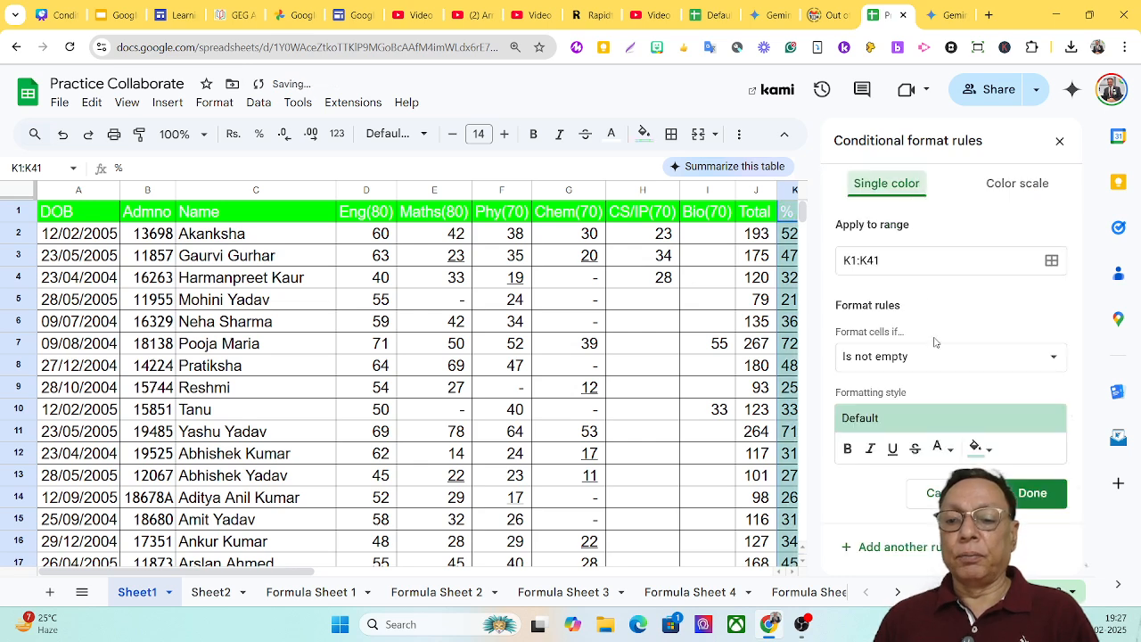
{"action": "left_click", "coordinate": [932, 369]}
{"action": "scroll", "coordinate": [933, 371], "scroll_direction": "down", "scroll_amount": 3}
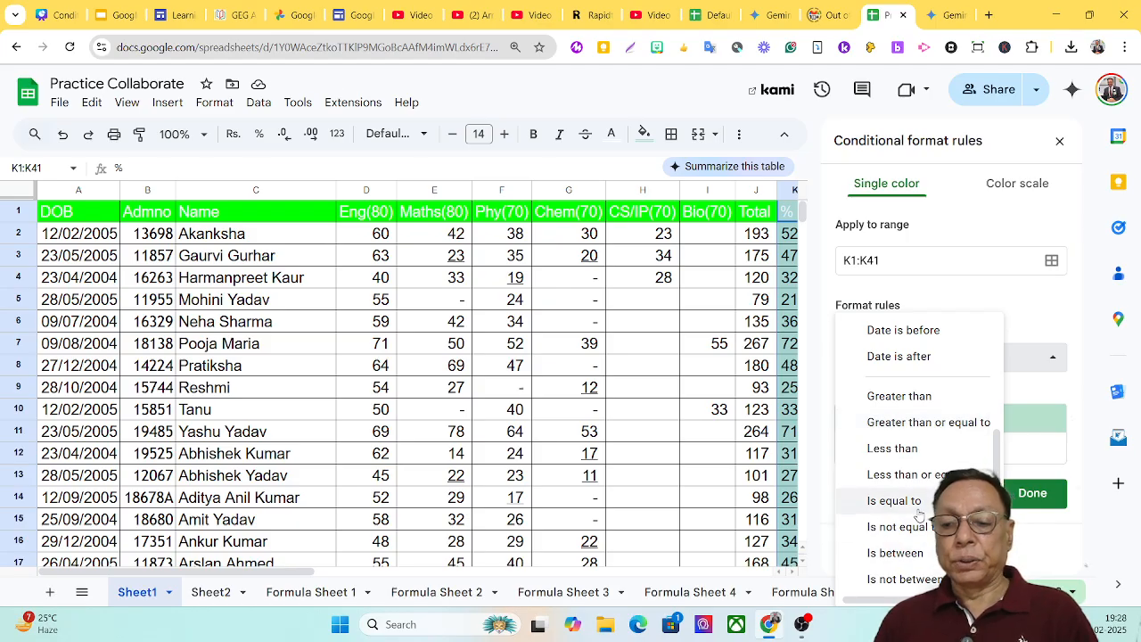
{"action": "left_click", "coordinate": [919, 512]}
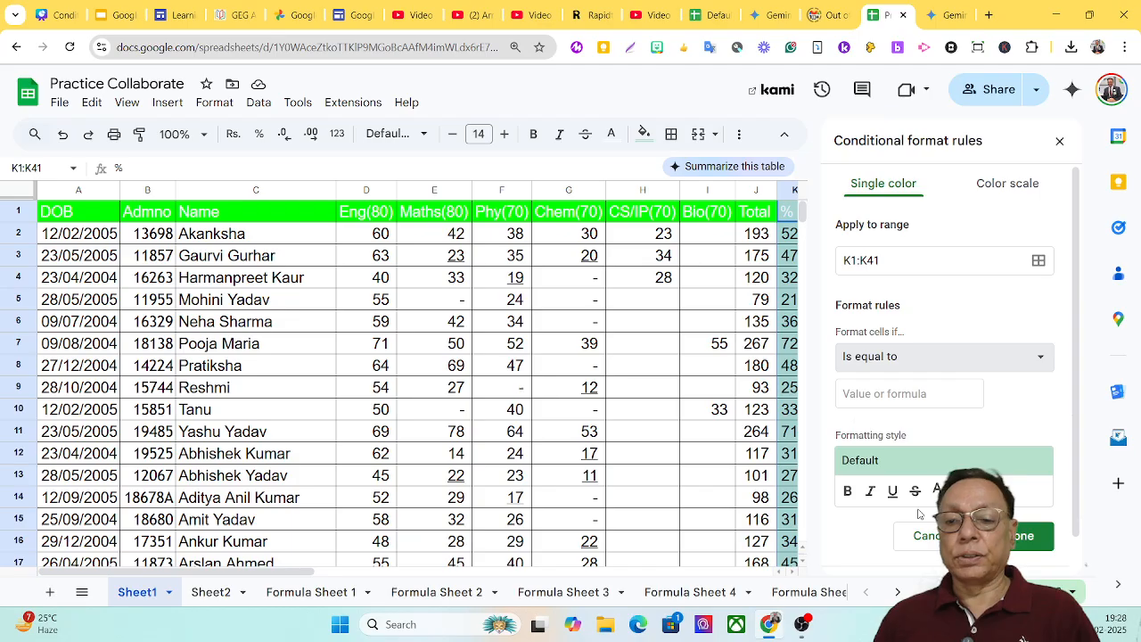
{"action": "left_click", "coordinate": [914, 395]}
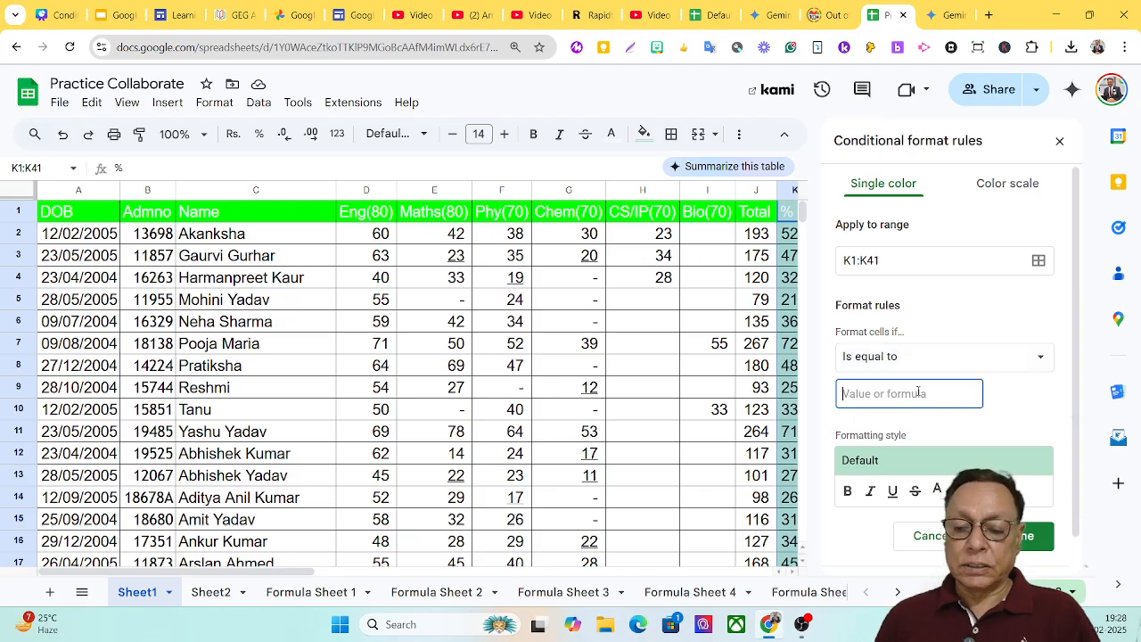
{"action": "type", "text": "50"}
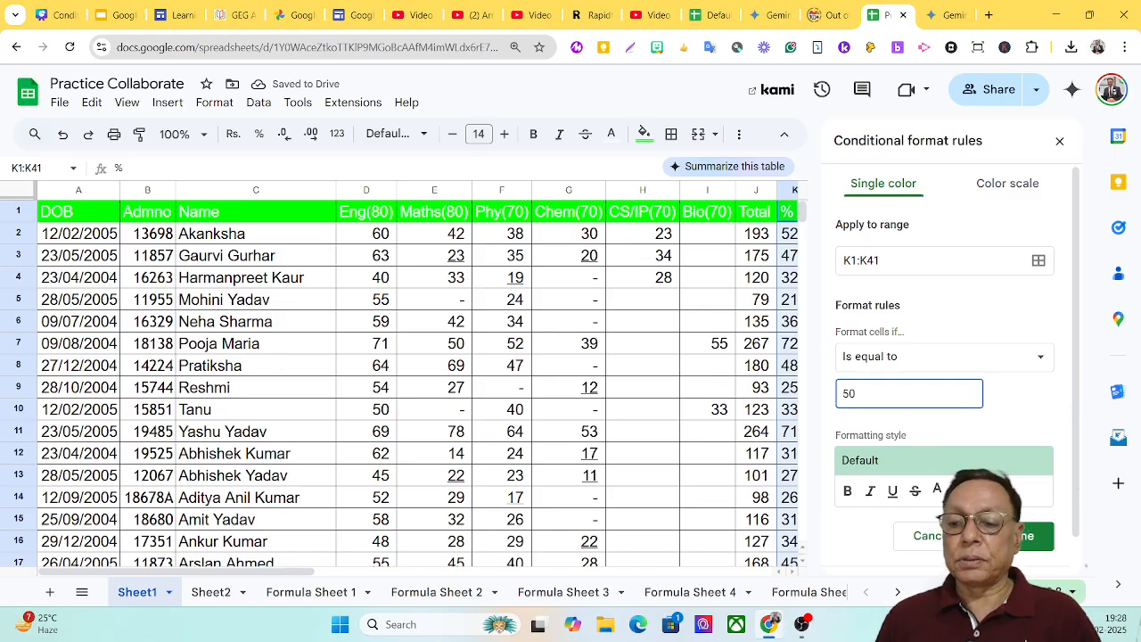
Step: Format the equal-to-50 rule with no fill color and red text, and apply it
{"action": "left_click", "coordinate": [959, 489]}
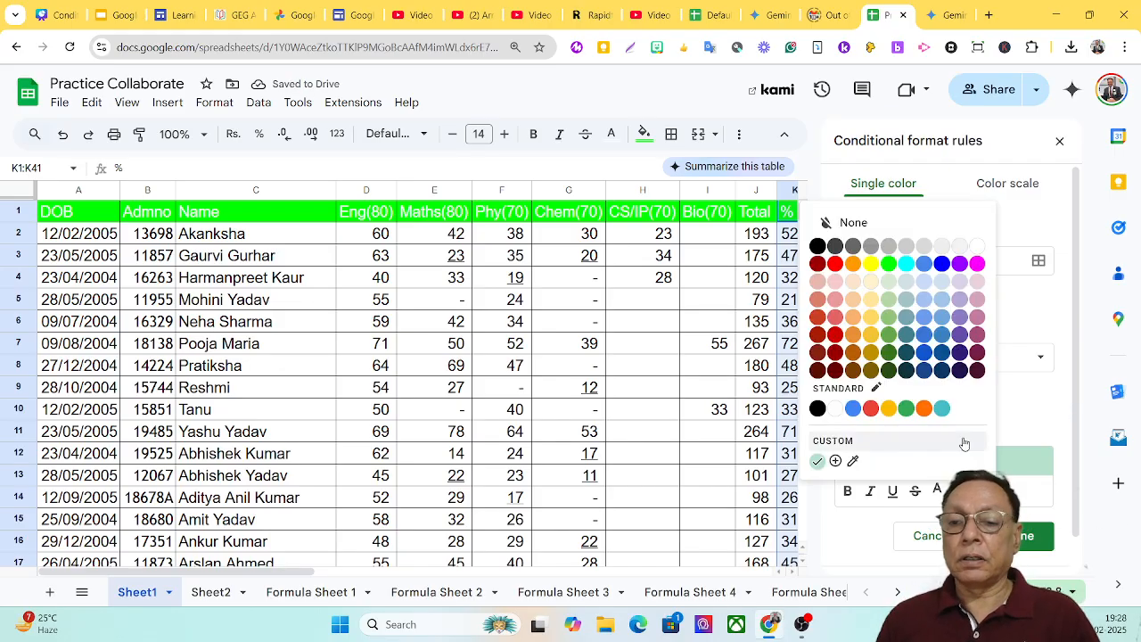
{"action": "left_click", "coordinate": [854, 224]}
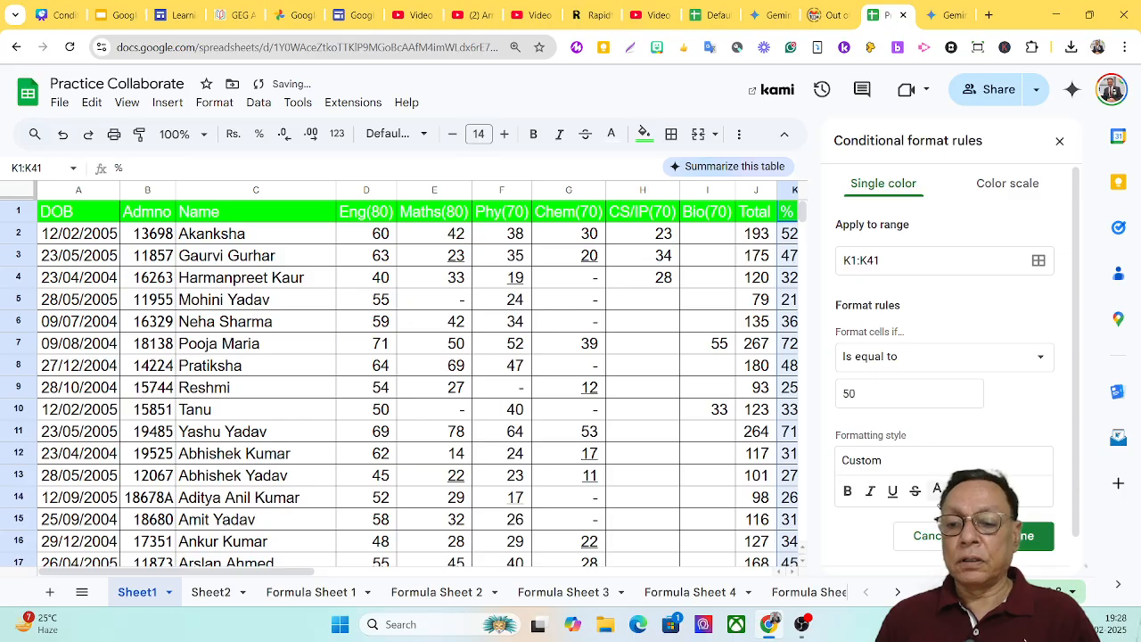
{"action": "left_click", "coordinate": [959, 490]}
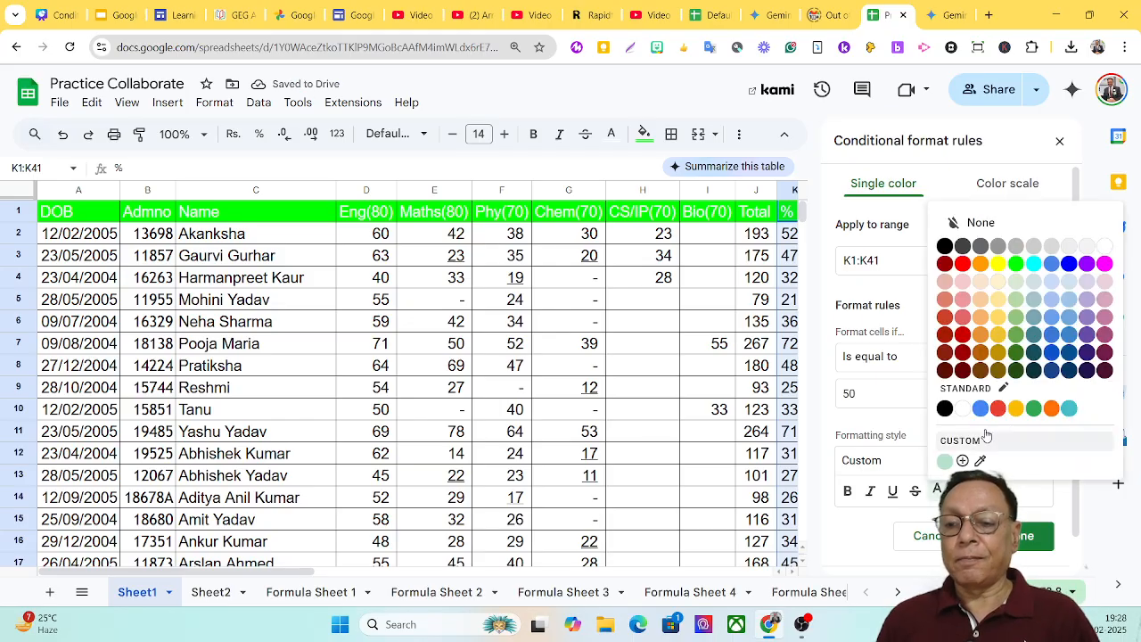
{"action": "left_click", "coordinate": [965, 265]}
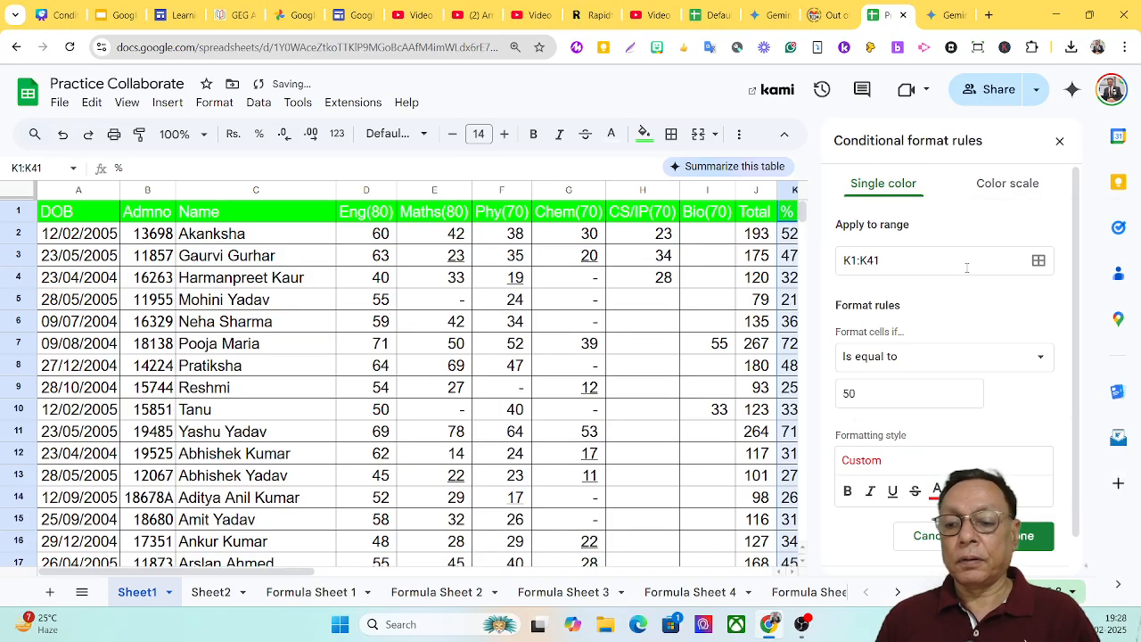
{"action": "left_click", "coordinate": [1035, 535]}
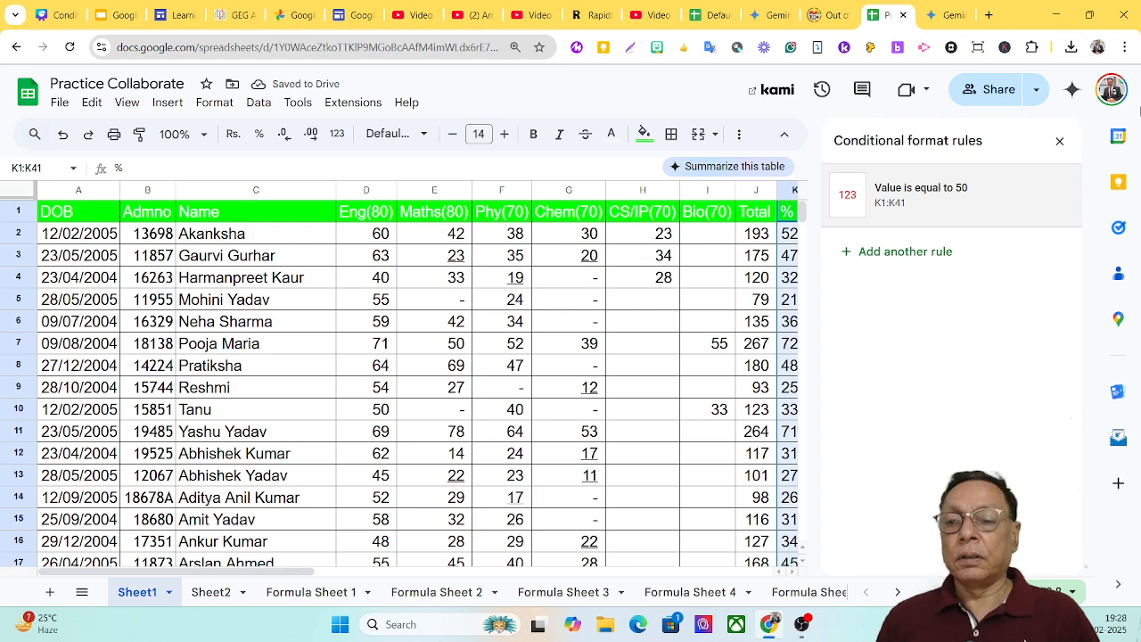
Step: Close the conditional format rules and check the % column for values equal to 50
{"action": "left_click", "coordinate": [1060, 141]}
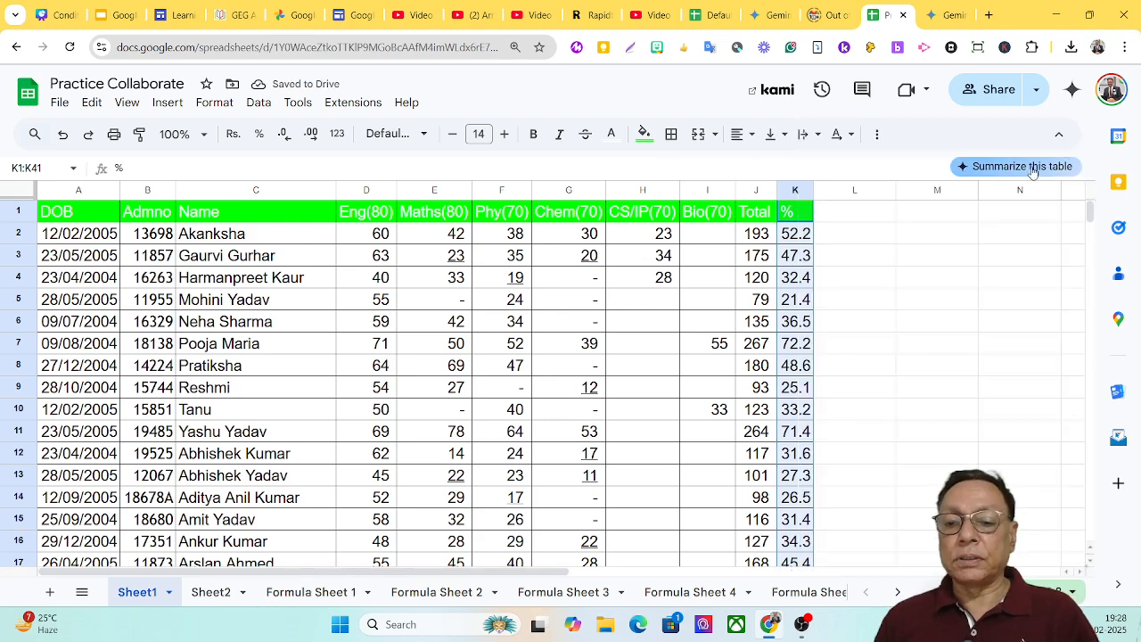
{"action": "scroll", "coordinate": [998, 206], "scroll_direction": "down", "scroll_amount": 5}
{"action": "scroll", "coordinate": [999, 206], "scroll_direction": "down", "scroll_amount": 6}
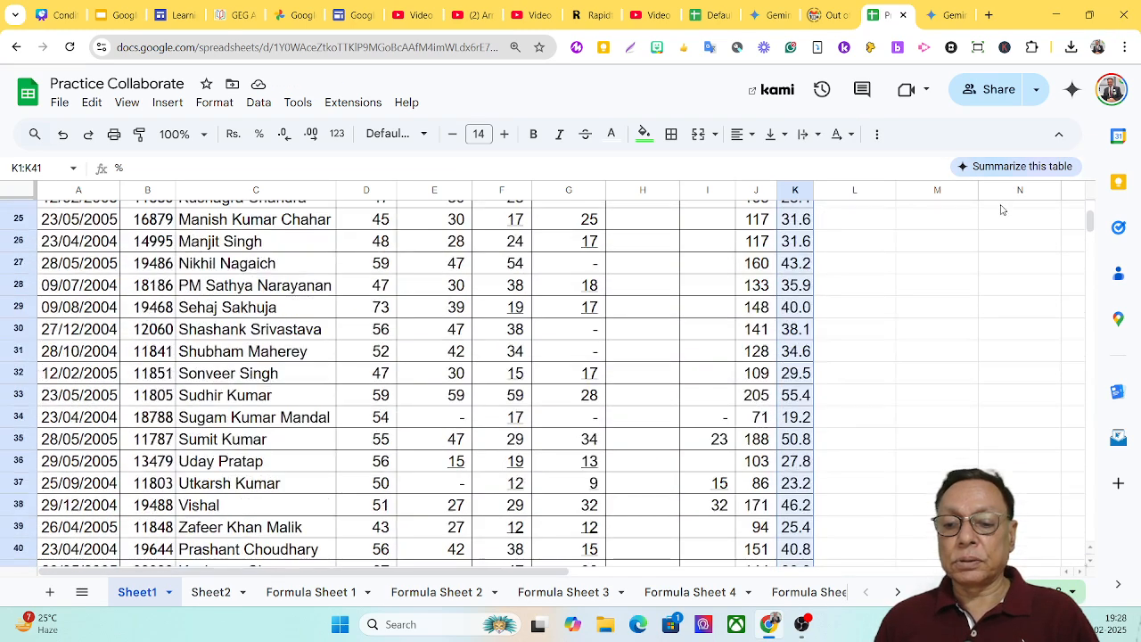
{"action": "scroll", "coordinate": [1003, 210], "scroll_direction": "up", "scroll_amount": 5}
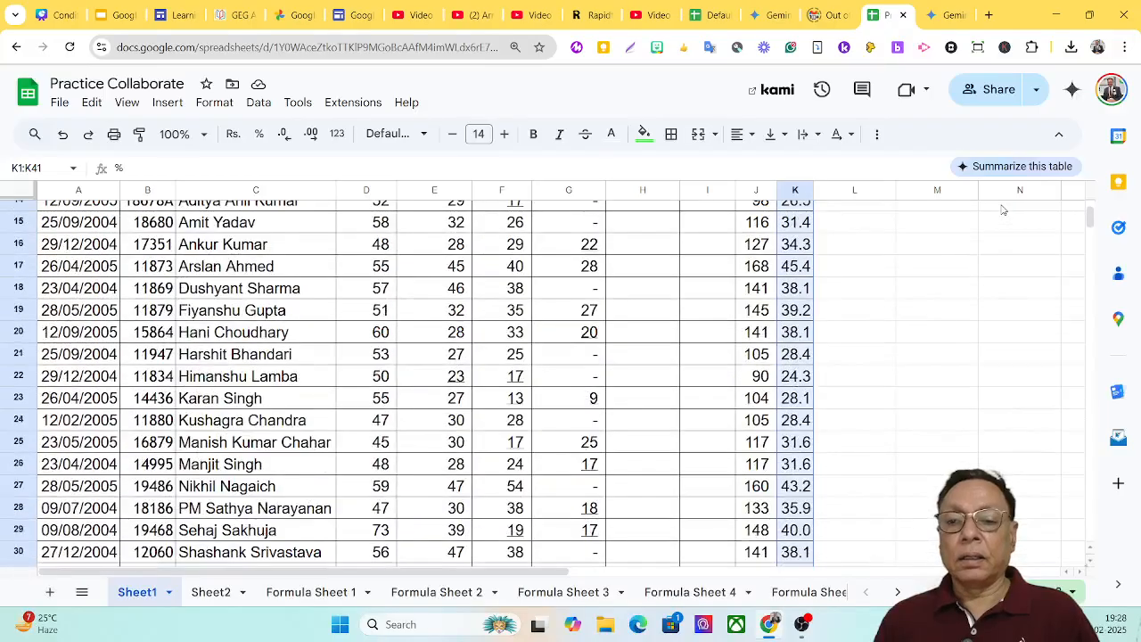
Step: Reopen the equal-to-50 conditional formatting rule on K1:K41, set its comparison value to 71.4, and apply it
{"action": "scroll", "coordinate": [1003, 210], "scroll_direction": "up", "scroll_amount": 4}
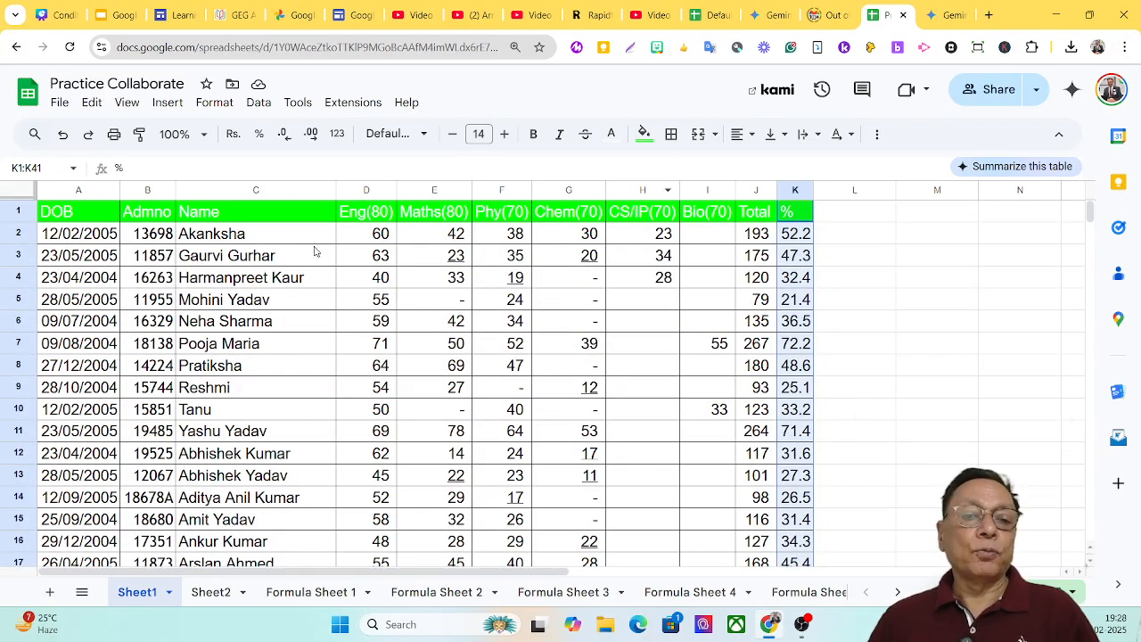
{"action": "left_click", "coordinate": [217, 106]}
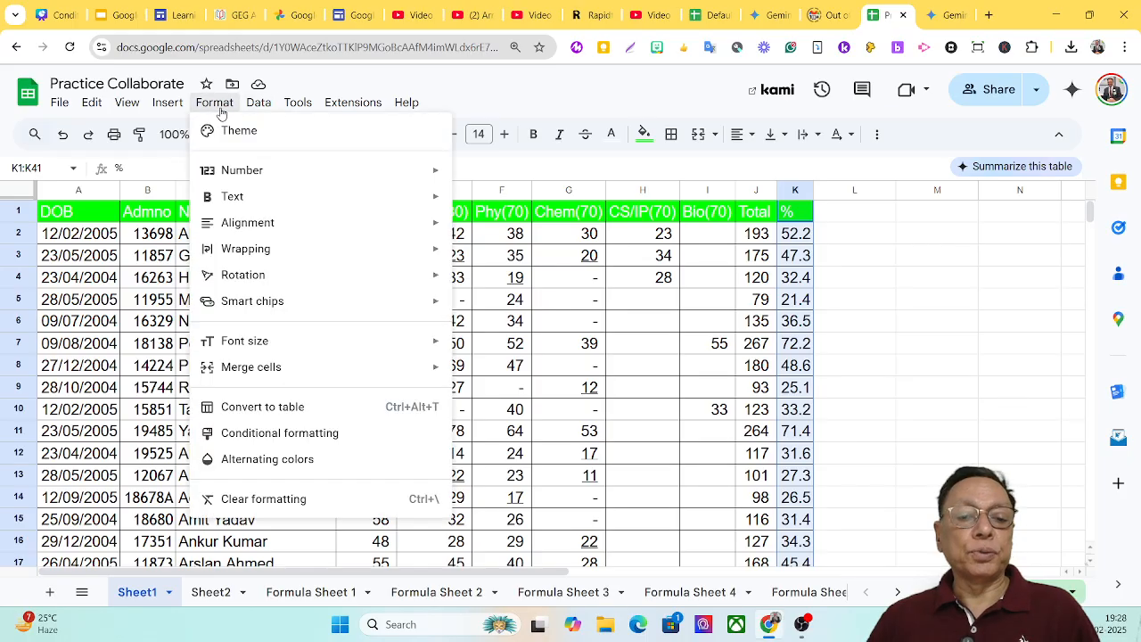
{"action": "left_click", "coordinate": [299, 434]}
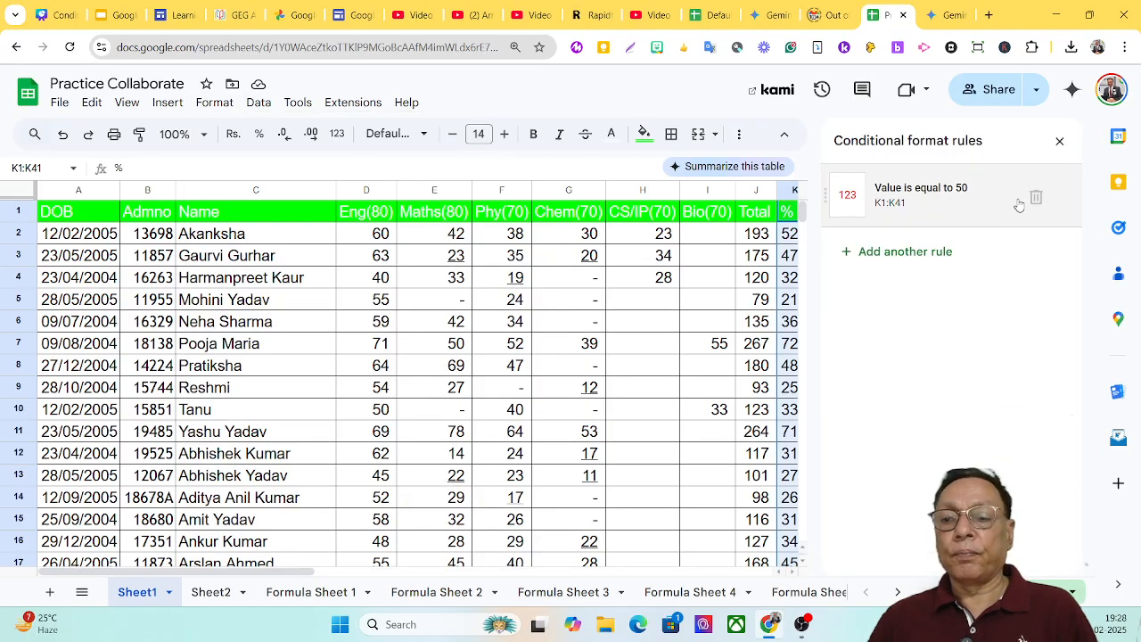
{"action": "left_click", "coordinate": [988, 208]}
{"action": "double_click", "coordinate": [845, 394]}
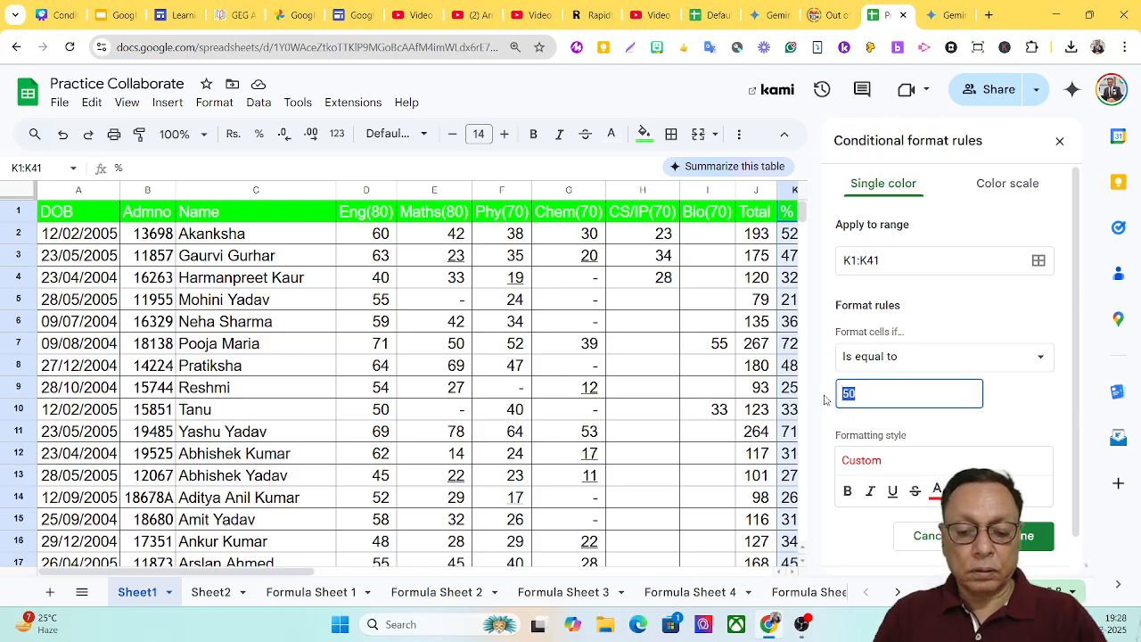
{"action": "type", "text": "71.4"}
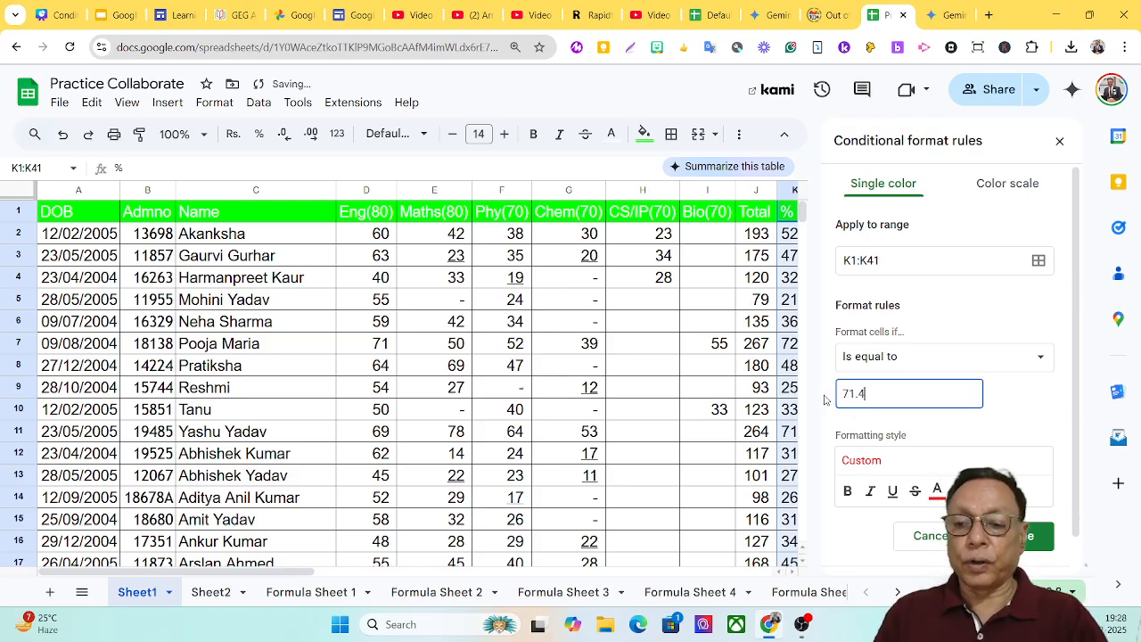
{"action": "left_click", "coordinate": [1012, 552]}
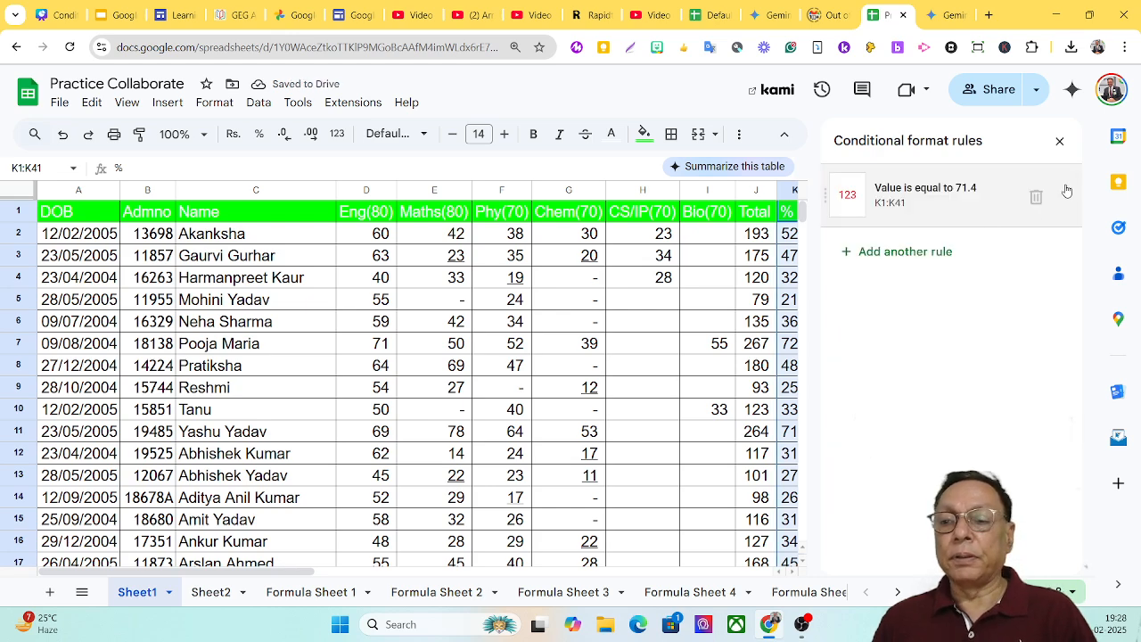
Step: Close the conditional format rules and check the % column for highlighting of values equal to 71.4
{"action": "left_click", "coordinate": [1061, 140]}
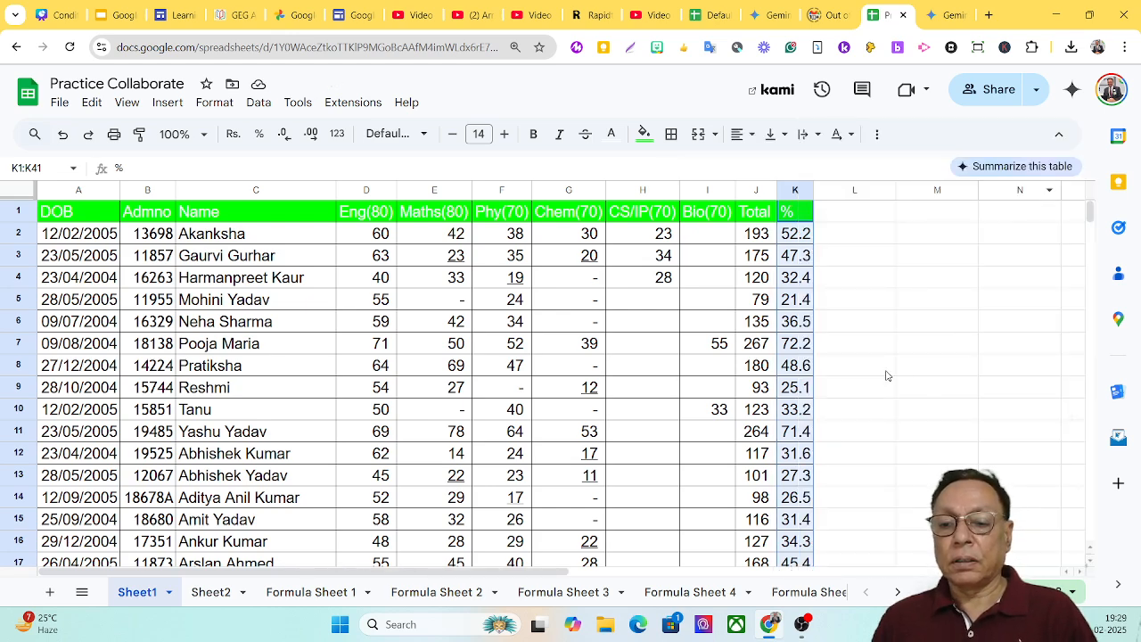
{"action": "scroll", "coordinate": [879, 384], "scroll_direction": "down", "scroll_amount": 5}
{"action": "scroll", "coordinate": [877, 388], "scroll_direction": "down", "scroll_amount": 2}
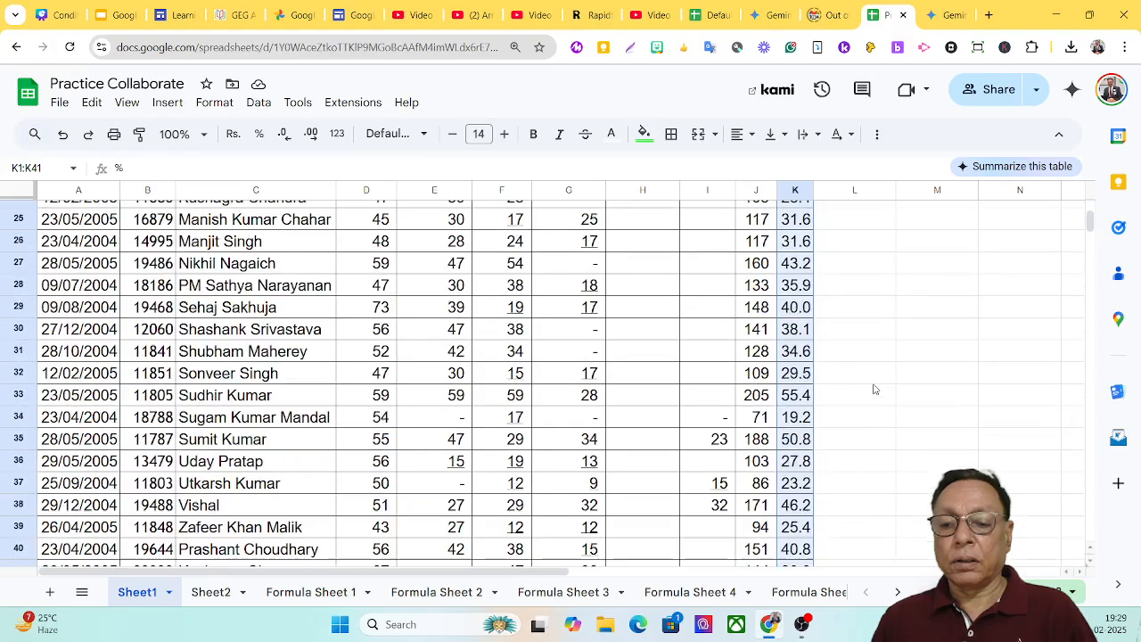
{"action": "scroll", "coordinate": [874, 388], "scroll_direction": "up", "scroll_amount": 7}
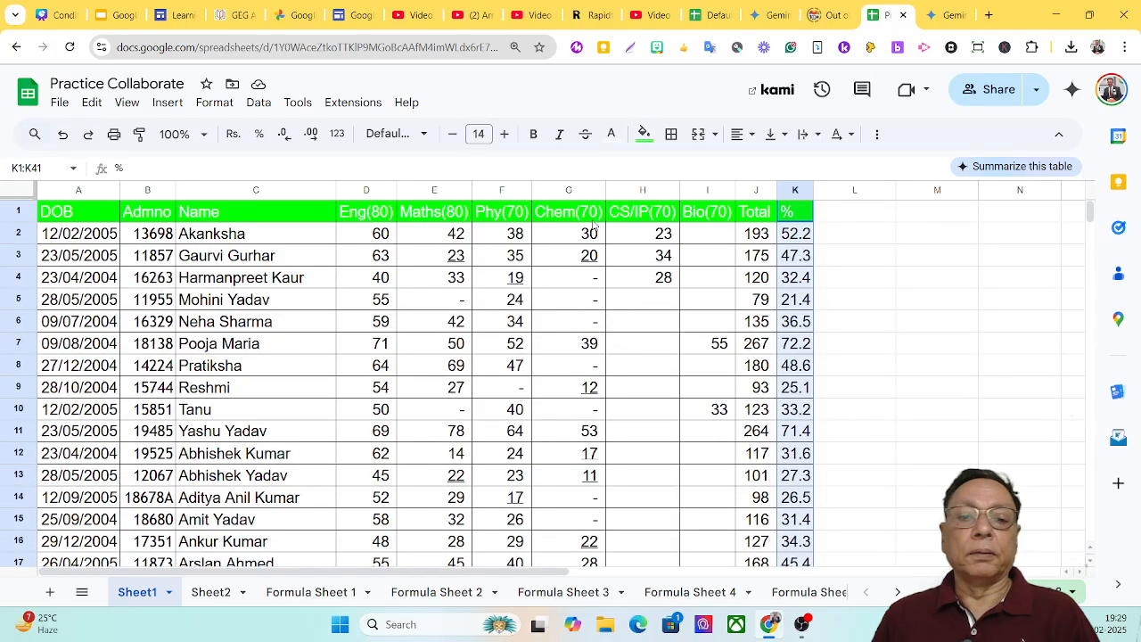
Step: Delete the equal-to-71.4 conditional formatting rule from K1:K41 and close the rules
{"action": "left_click", "coordinate": [216, 102]}
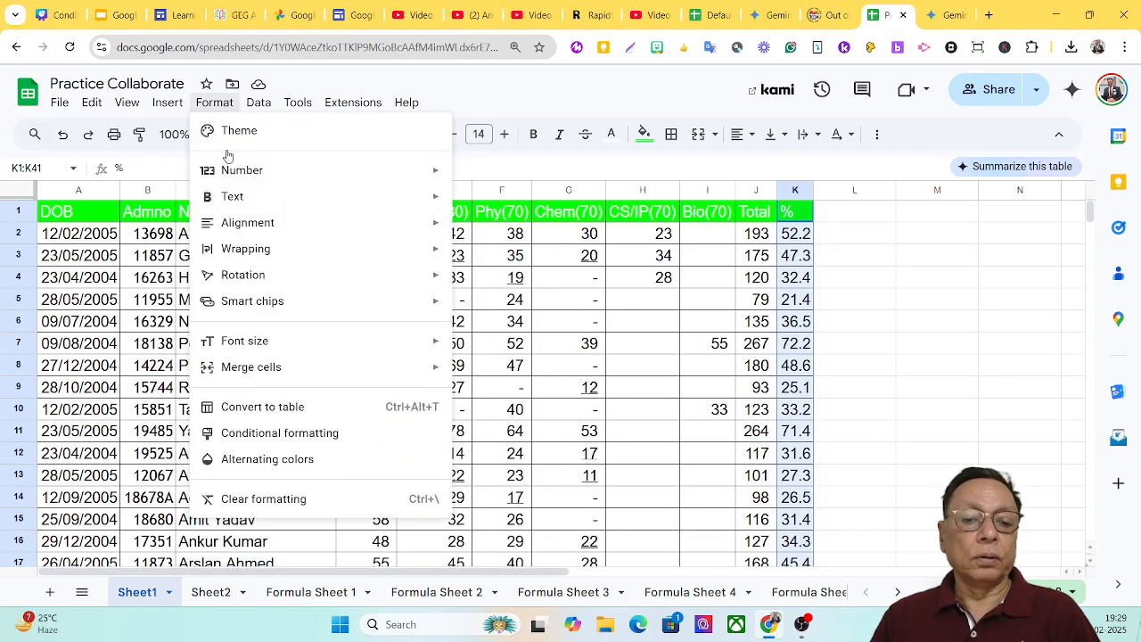
{"action": "left_click", "coordinate": [291, 435]}
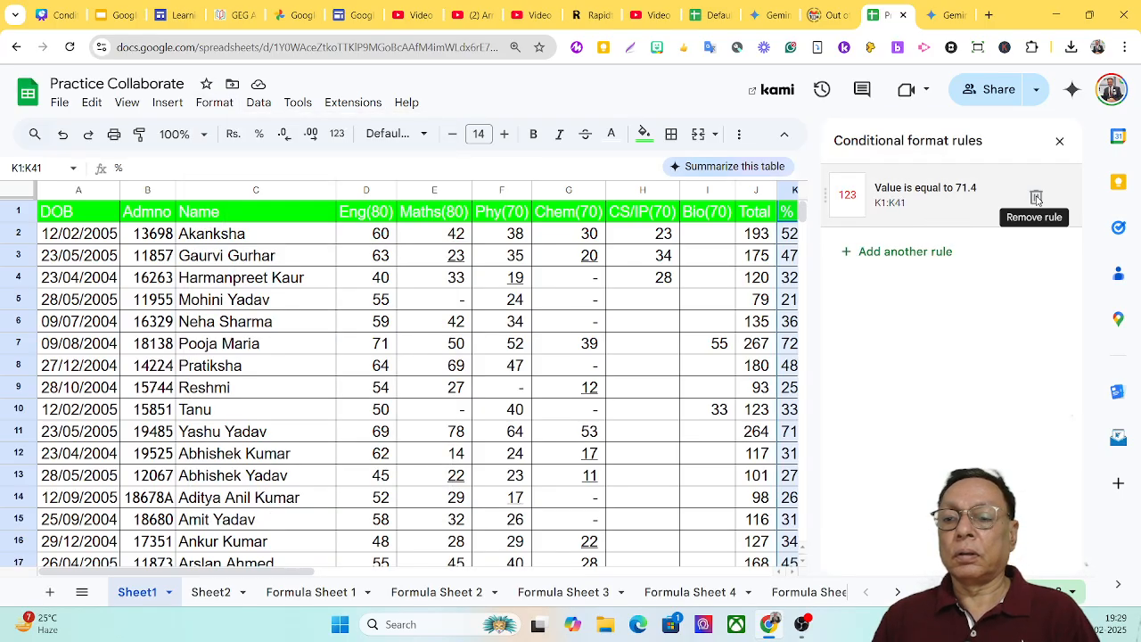
{"action": "left_click", "coordinate": [1037, 198]}
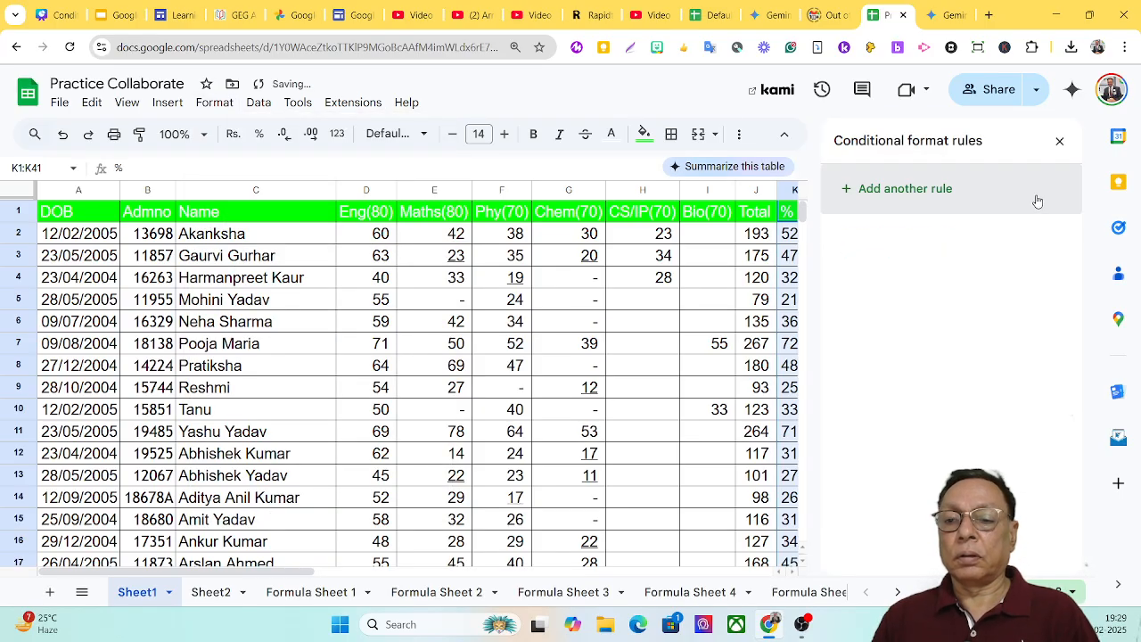
{"action": "left_click", "coordinate": [1059, 141]}
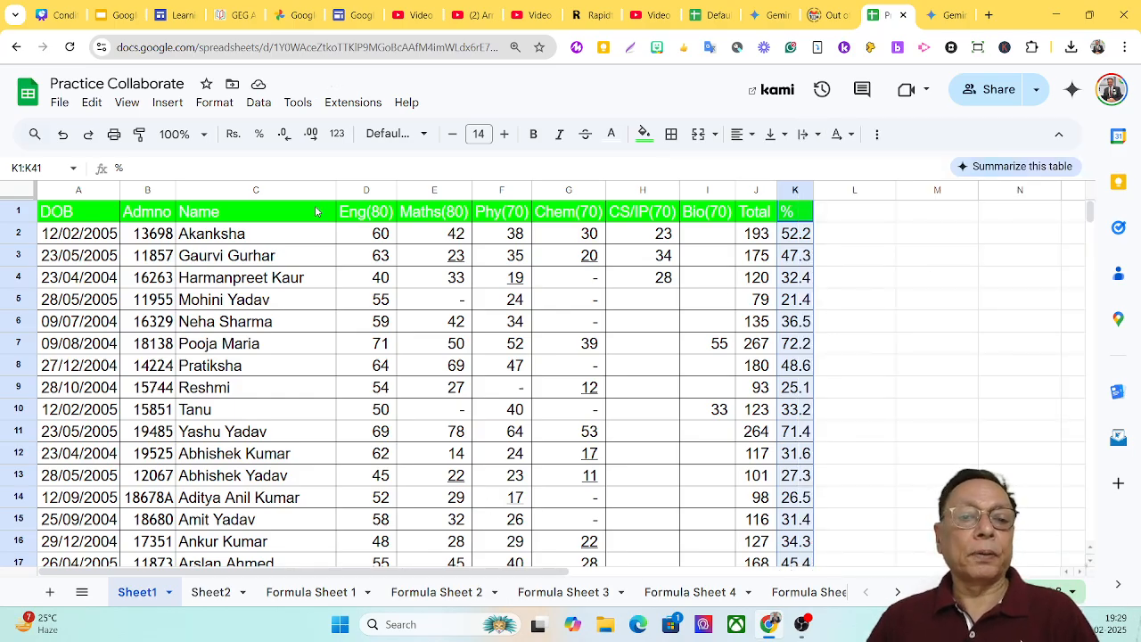
Step: Create a new conditional formatting rule on K1:K41 with the condition is equal to 71.4
{"action": "left_click", "coordinate": [224, 108]}
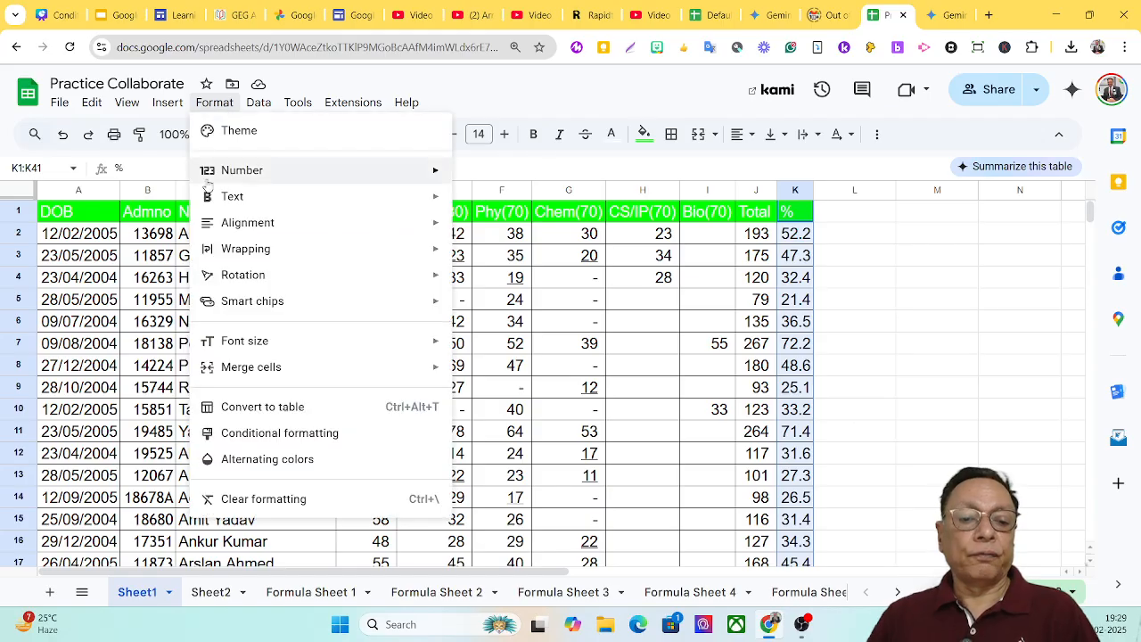
{"action": "left_click", "coordinate": [285, 434]}
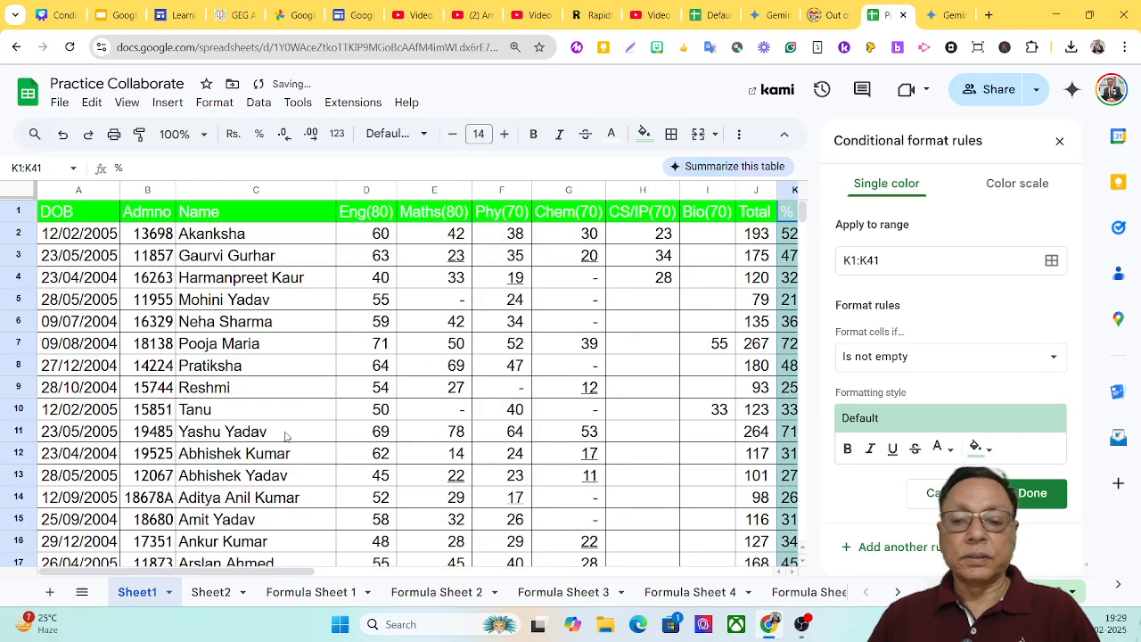
{"action": "left_click", "coordinate": [931, 361]}
{"action": "scroll", "coordinate": [907, 537], "scroll_direction": "down", "scroll_amount": 5}
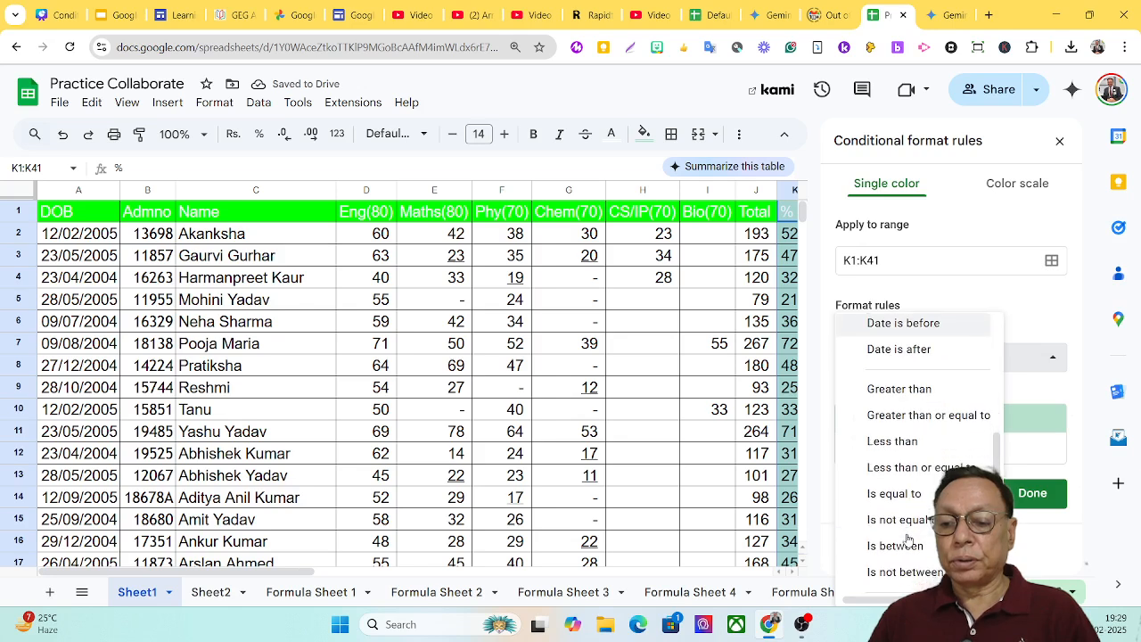
{"action": "left_click", "coordinate": [910, 460]}
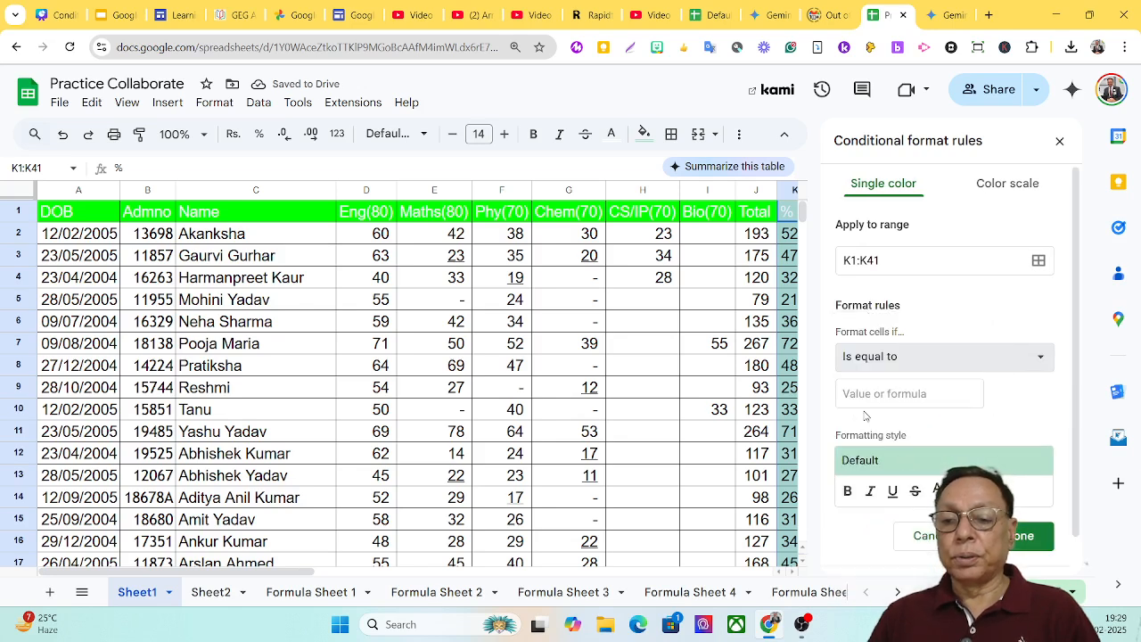
{"action": "left_click", "coordinate": [883, 393]}
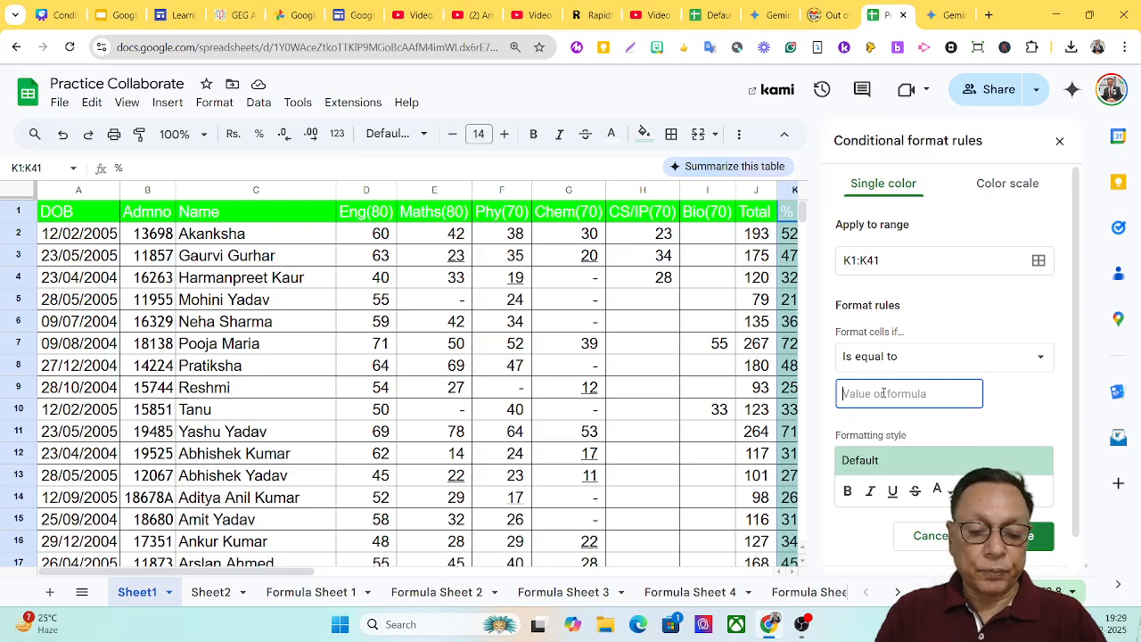
{"action": "type", "text": "71"}
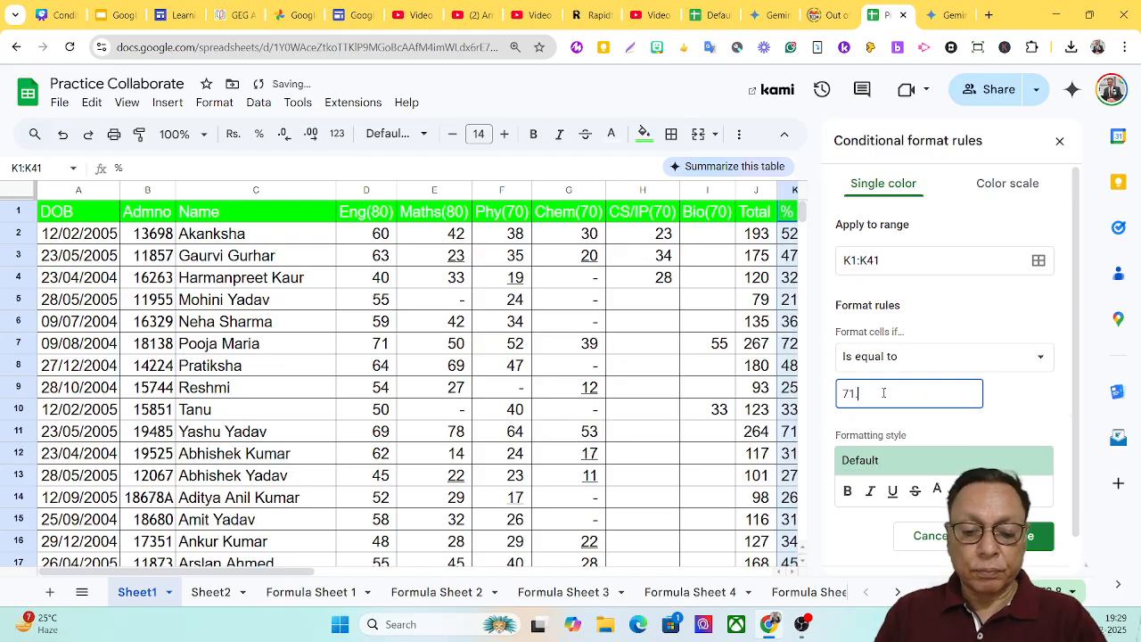
{"action": "type", "text": ".4"}
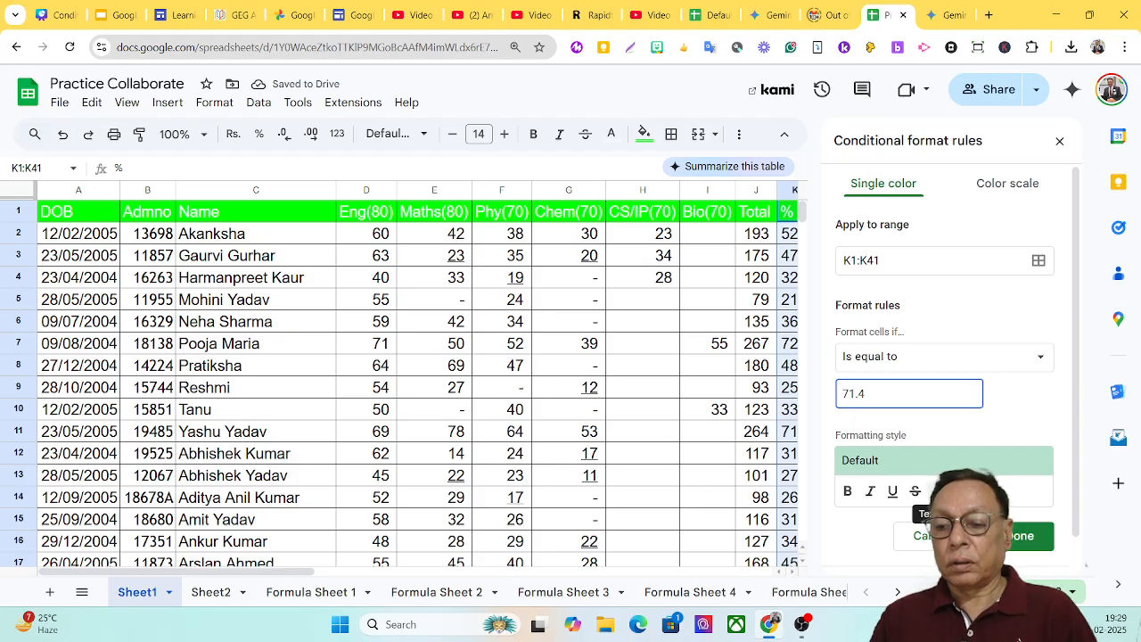
Step: Format the new equal-to-71.4 rule with red text and no fill color, and apply it
{"action": "left_click", "coordinate": [940, 491]}
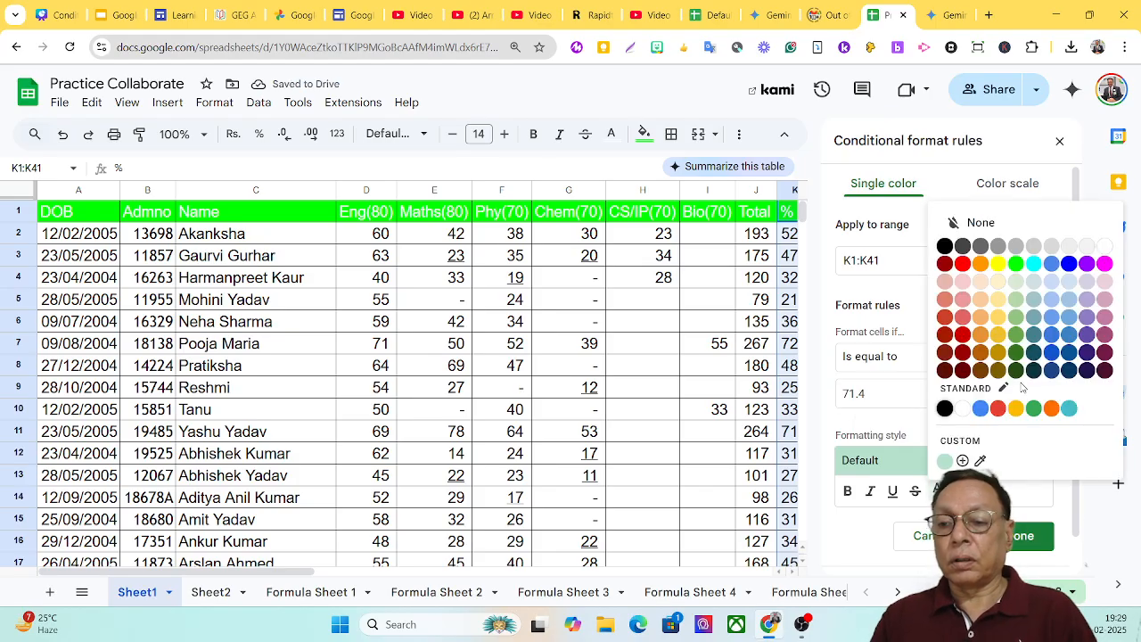
{"action": "left_click", "coordinate": [965, 264]}
{"action": "left_click", "coordinate": [966, 492]}
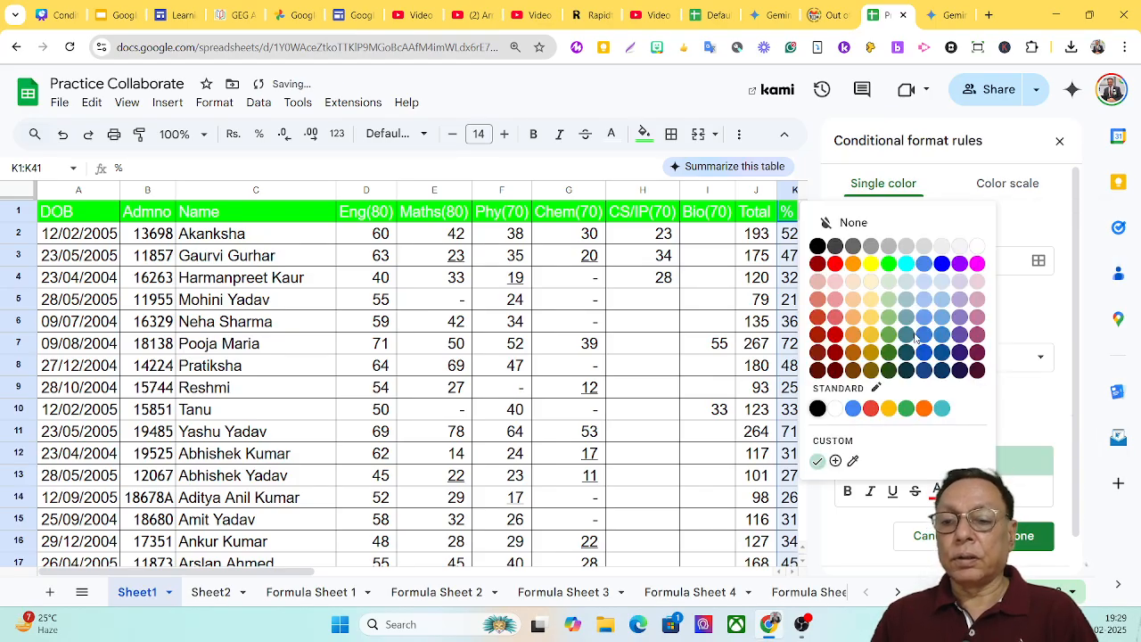
{"action": "left_click", "coordinate": [848, 226]}
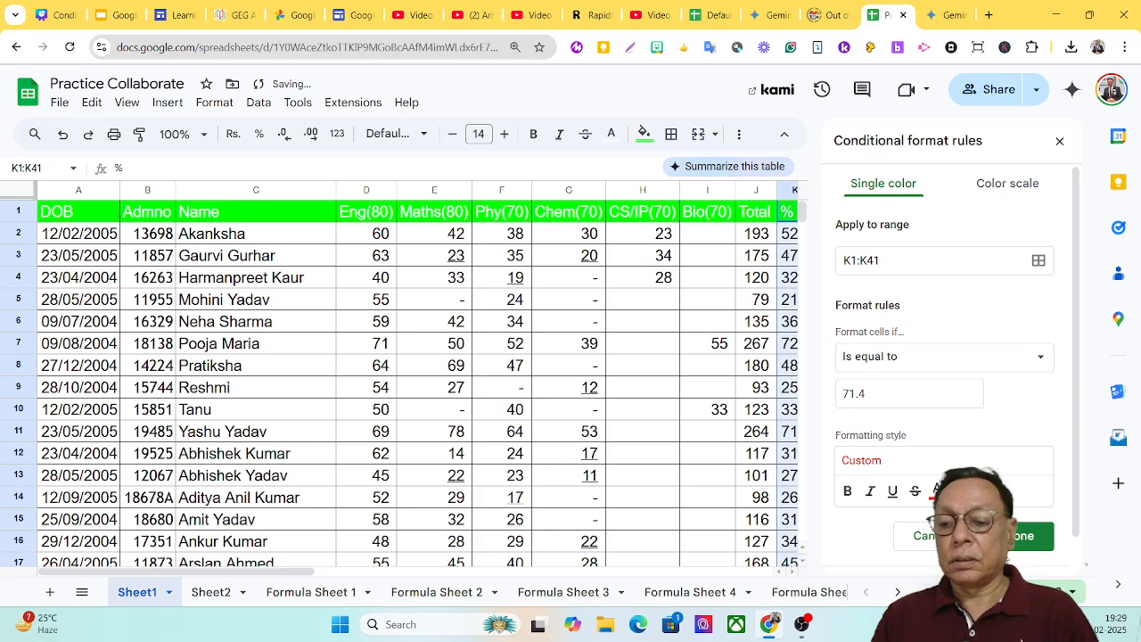
{"action": "left_click", "coordinate": [1021, 536]}
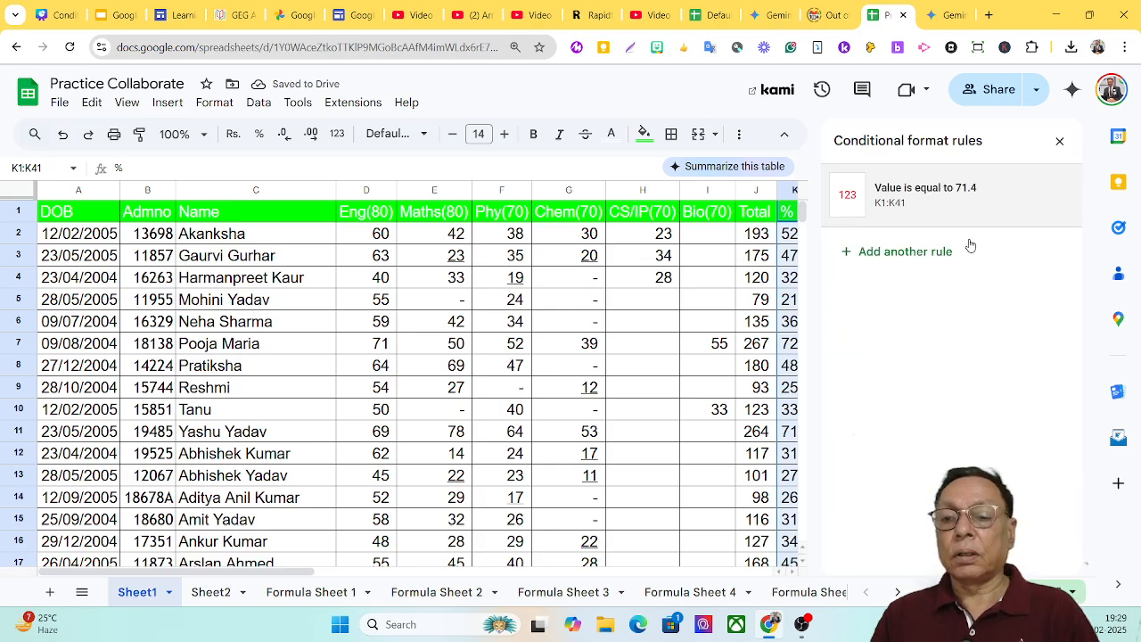
Step: Close the rules and look through the whole % column for red text on values equal to 71.4
{"action": "left_click", "coordinate": [1059, 141]}
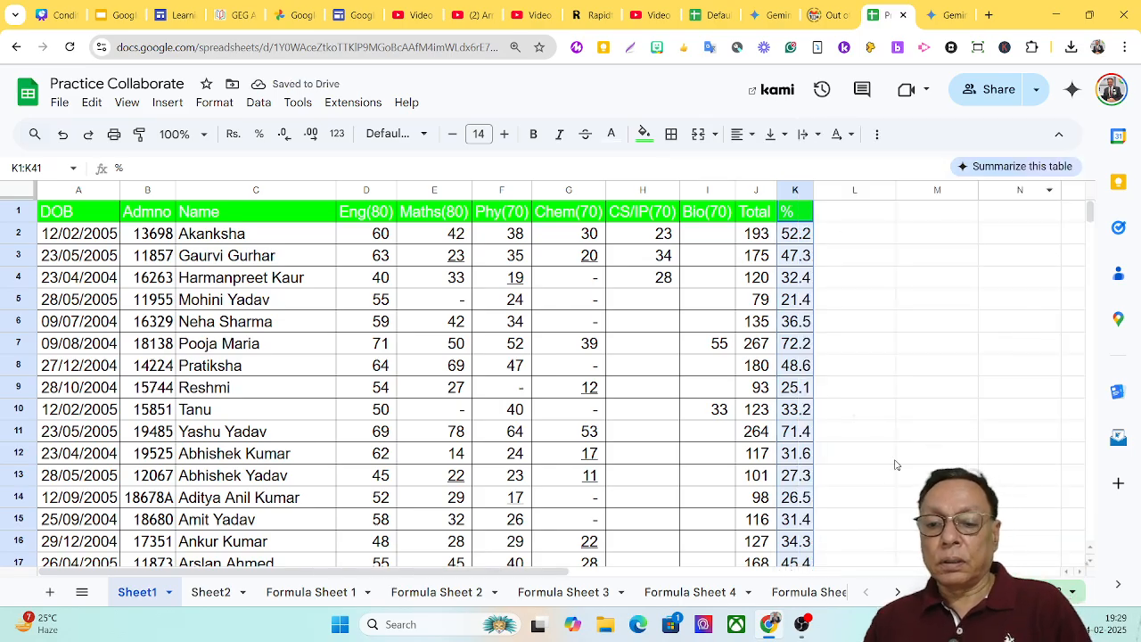
{"action": "scroll", "coordinate": [840, 395], "scroll_direction": "down", "scroll_amount": 8}
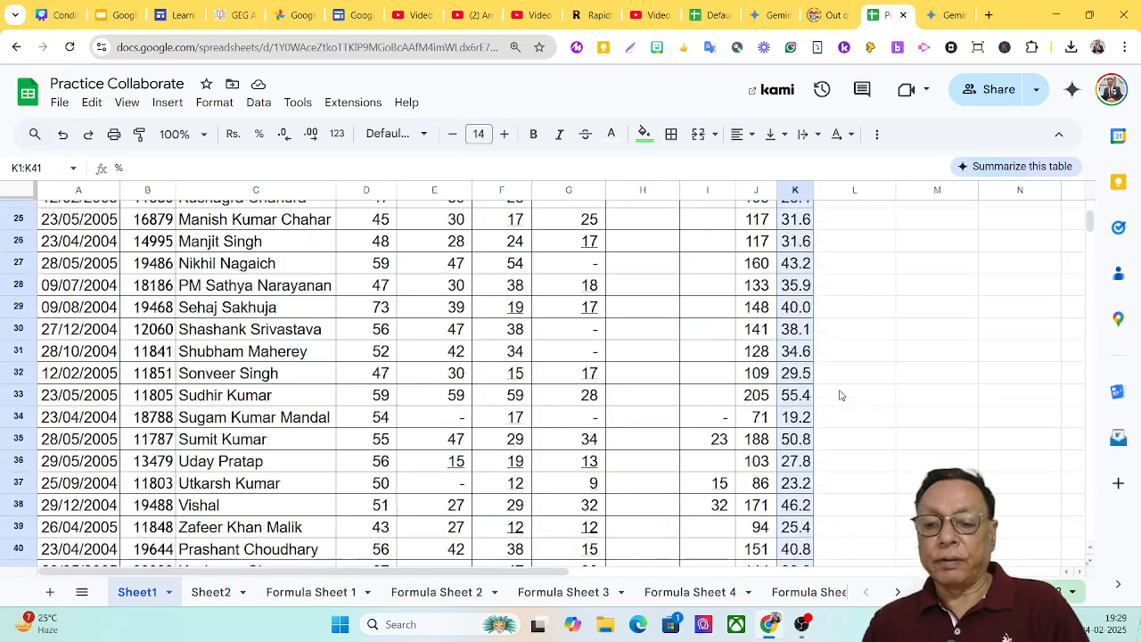
{"action": "scroll", "coordinate": [840, 395], "scroll_direction": "down", "scroll_amount": 1}
{"action": "scroll", "coordinate": [839, 397], "scroll_direction": "up", "scroll_amount": 9}
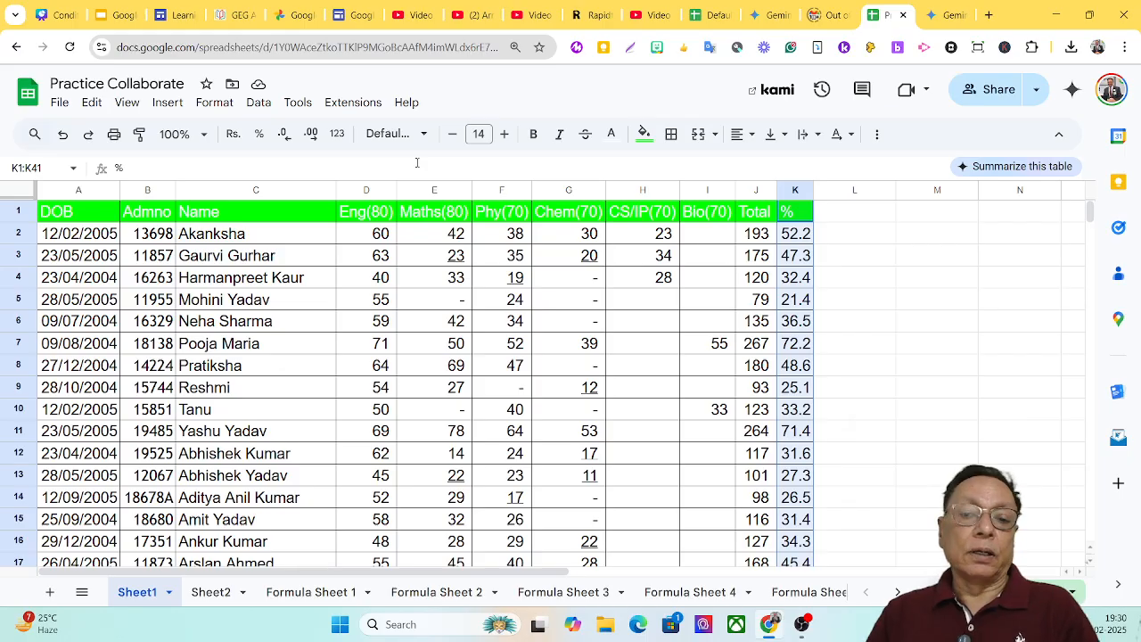
Step: Change the K1:K41 rule's condition to greater than 71.0, apply it, and close the conditional format rules
{"action": "left_click", "coordinate": [215, 103]}
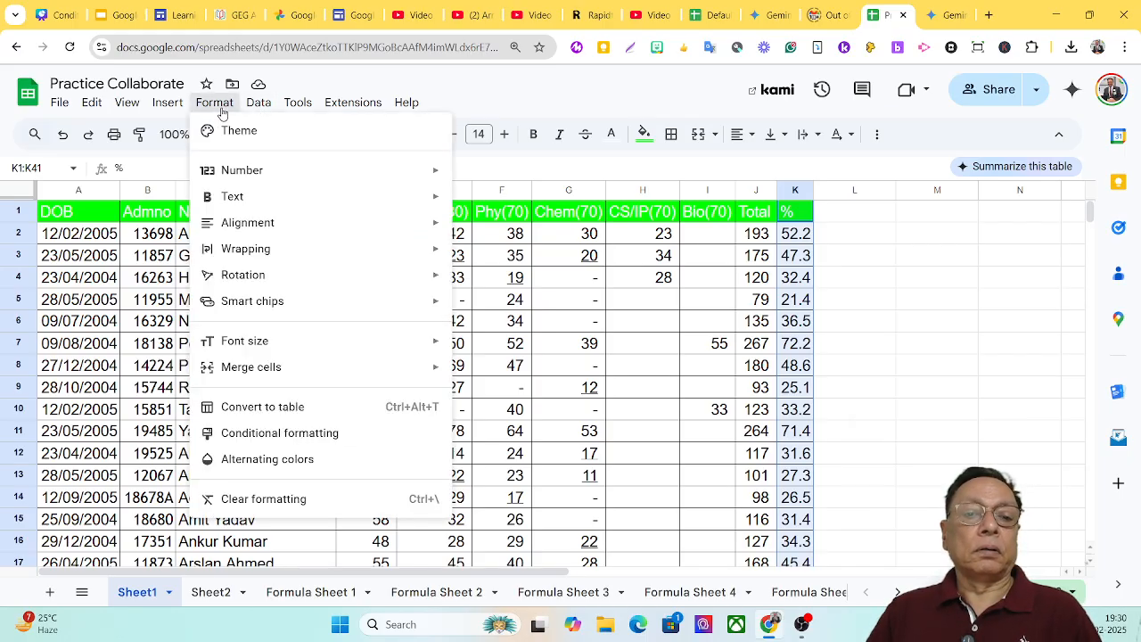
{"action": "left_click", "coordinate": [279, 433]}
{"action": "left_click", "coordinate": [916, 196]}
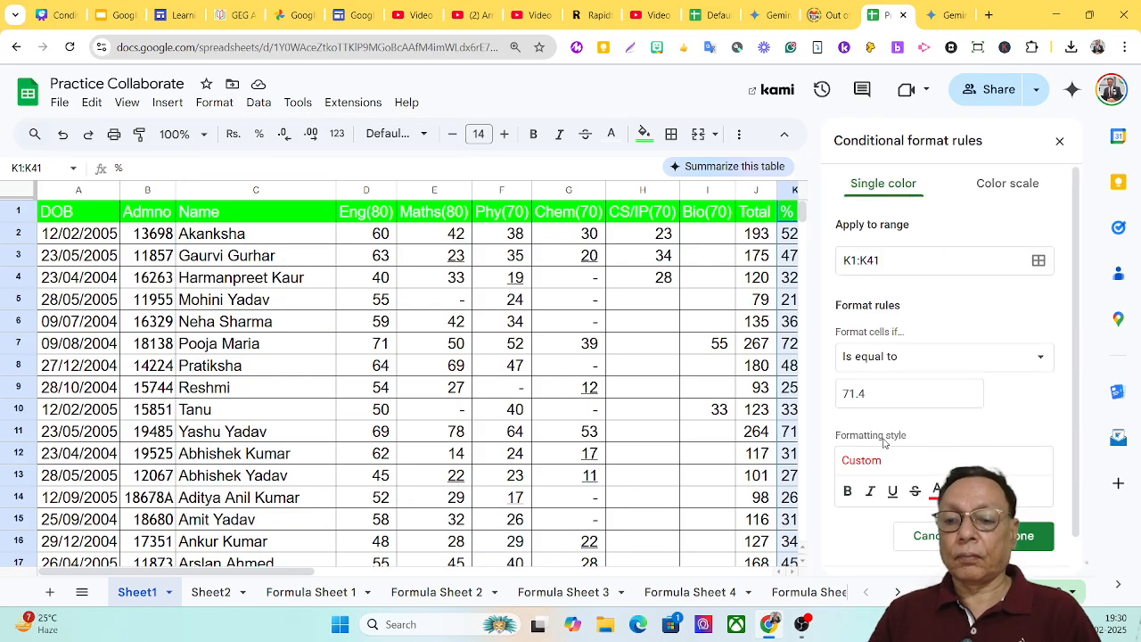
{"action": "left_click", "coordinate": [917, 364]}
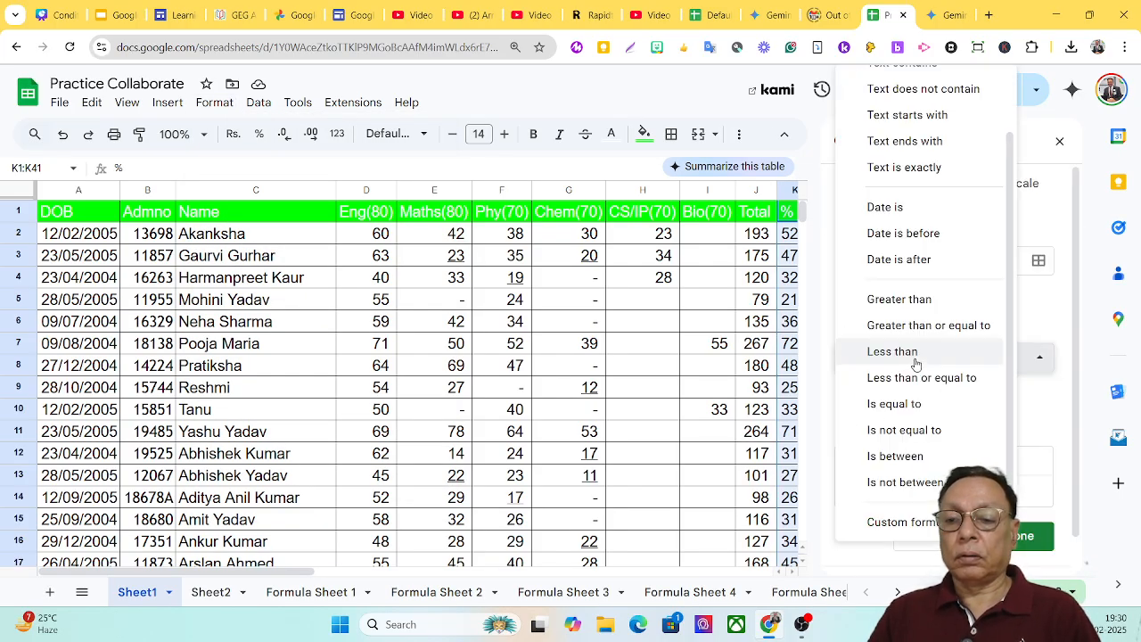
{"action": "left_click", "coordinate": [899, 300]}
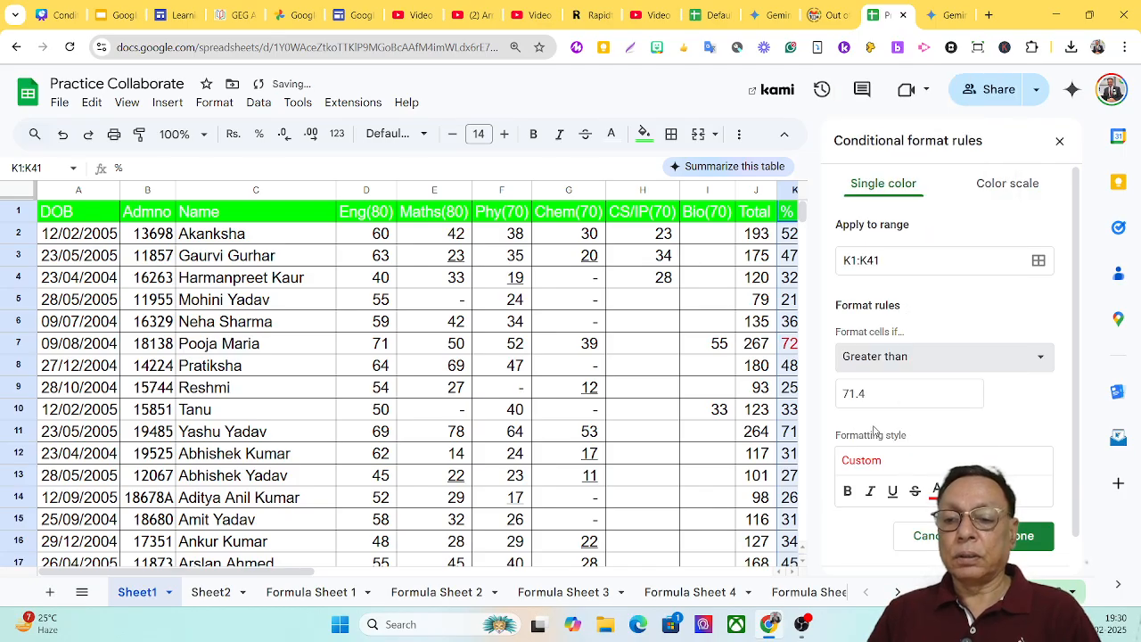
{"action": "left_click", "coordinate": [870, 394]}
{"action": "key", "text": "shift+Left"}
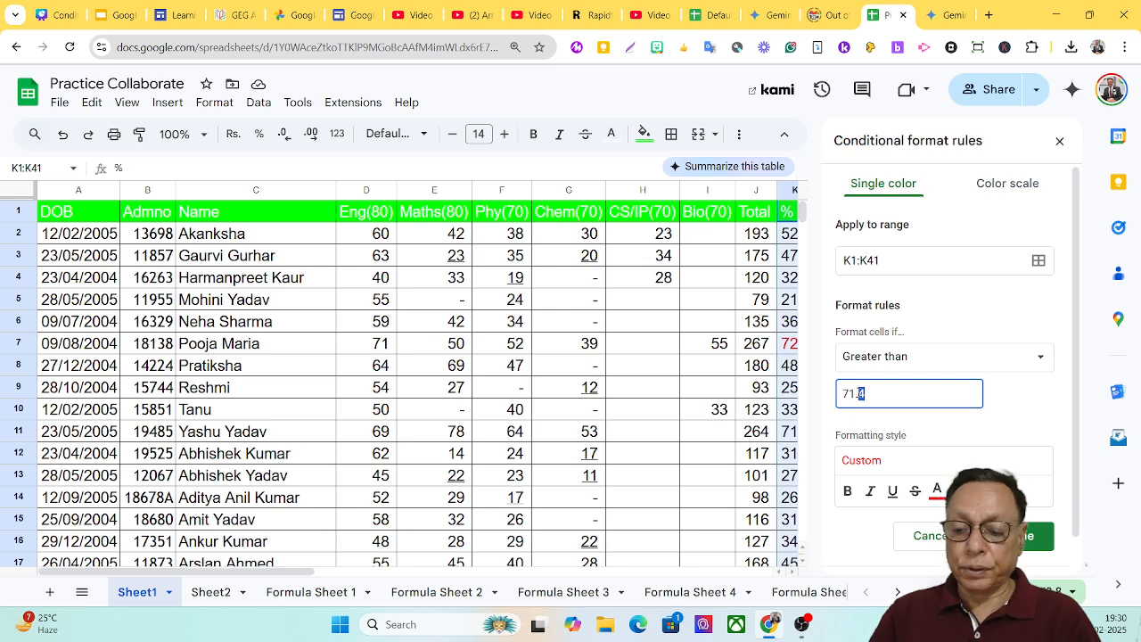
{"action": "type", "text": "0"}
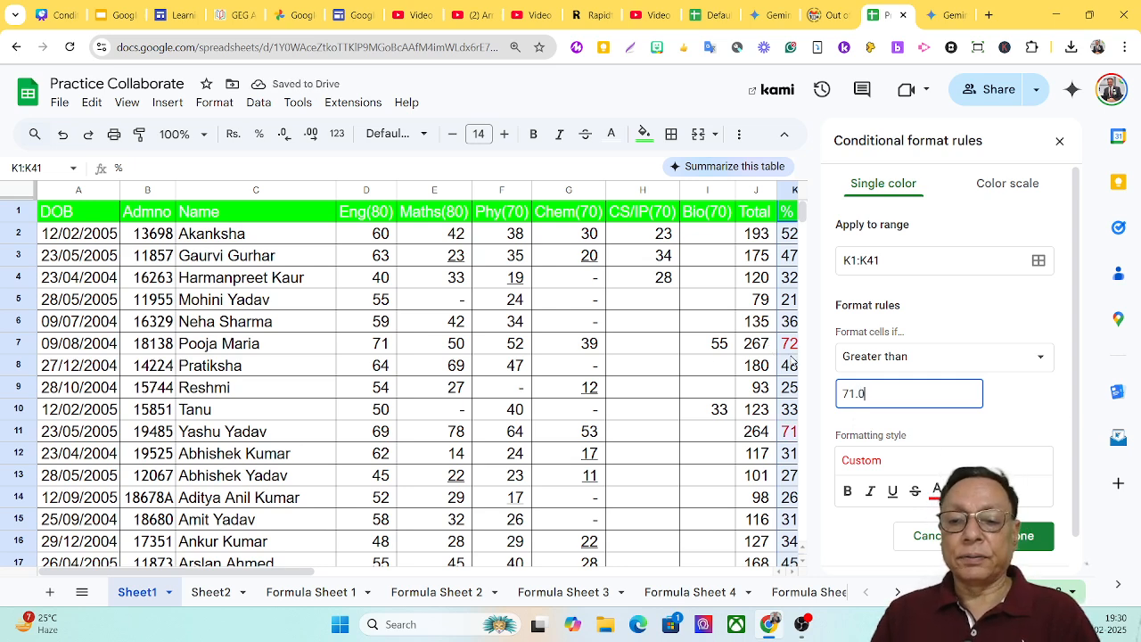
{"action": "left_click", "coordinate": [1034, 538]}
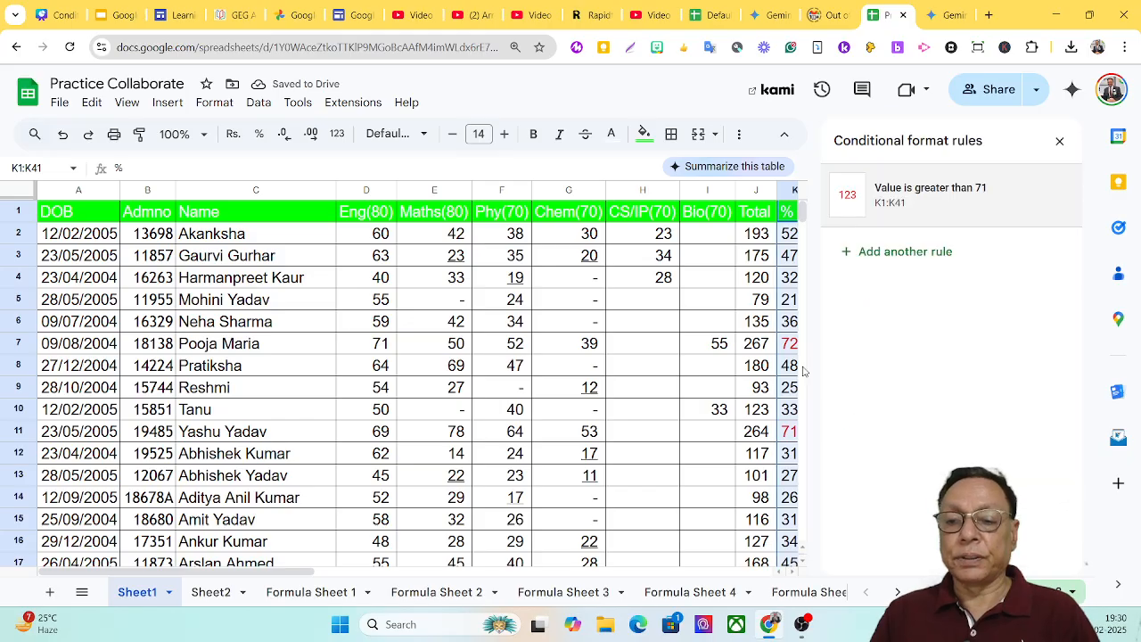
{"action": "left_click", "coordinate": [1061, 143]}
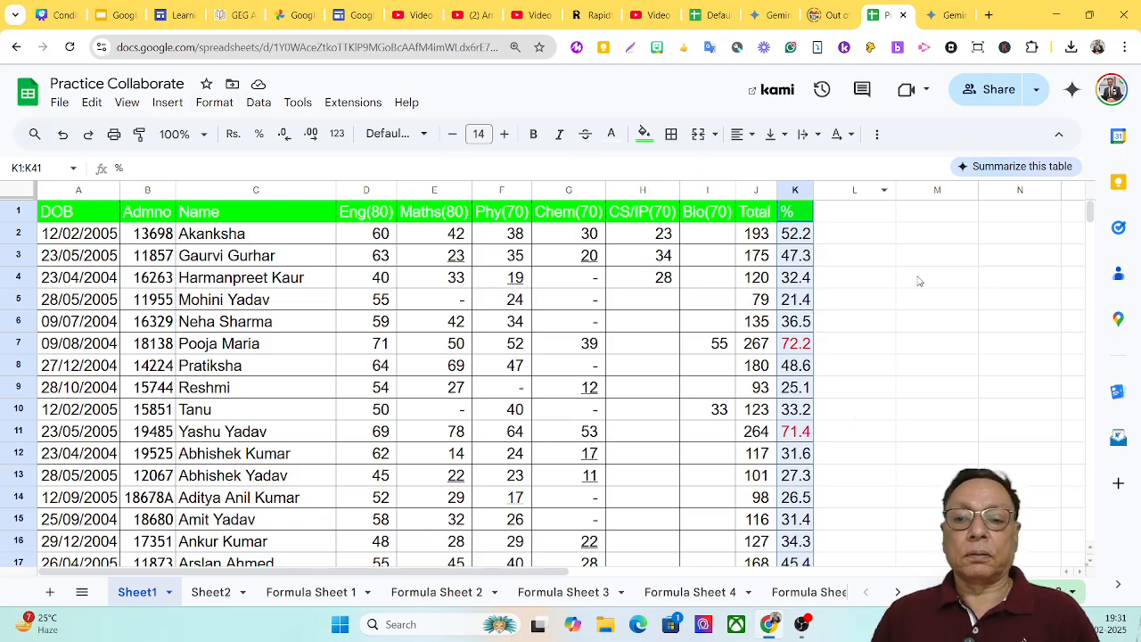
Step: Create a conditional formatting rule on the whole Bio(70) column with the condition is equal to 55
{"action": "left_click", "coordinate": [704, 191]}
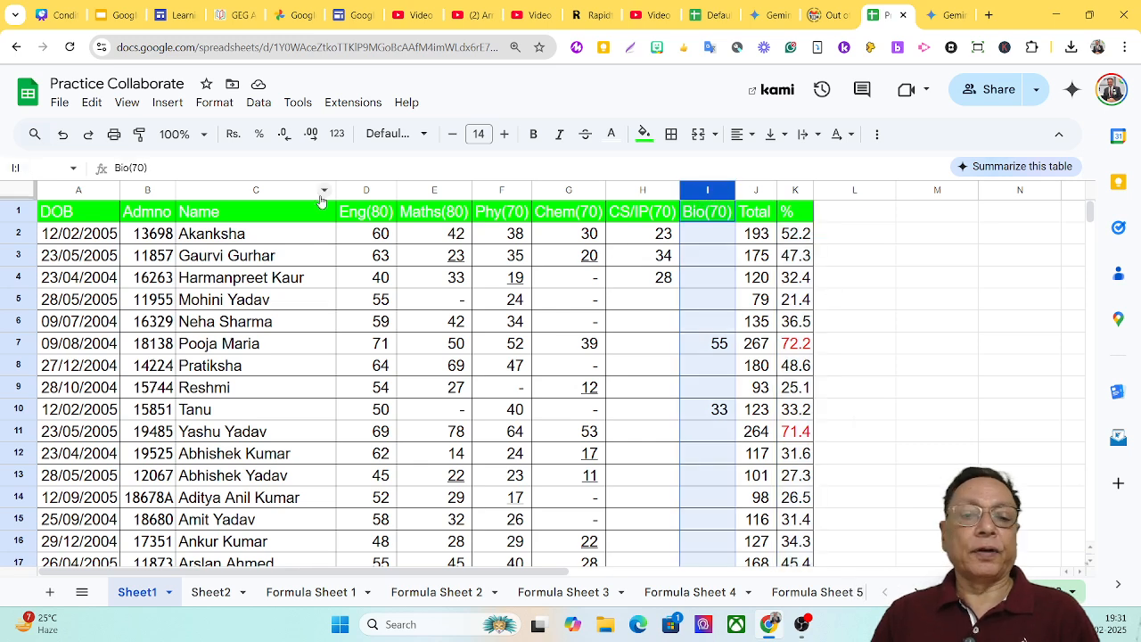
{"action": "left_click", "coordinate": [212, 103]}
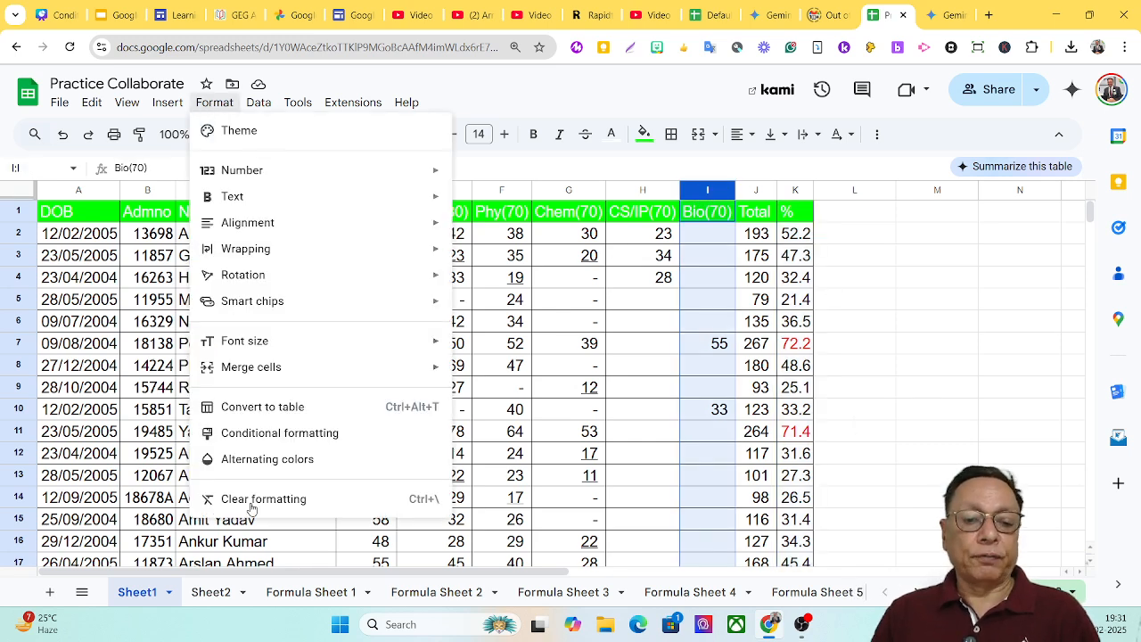
{"action": "left_click", "coordinate": [262, 439]}
{"action": "left_click", "coordinate": [1008, 360]}
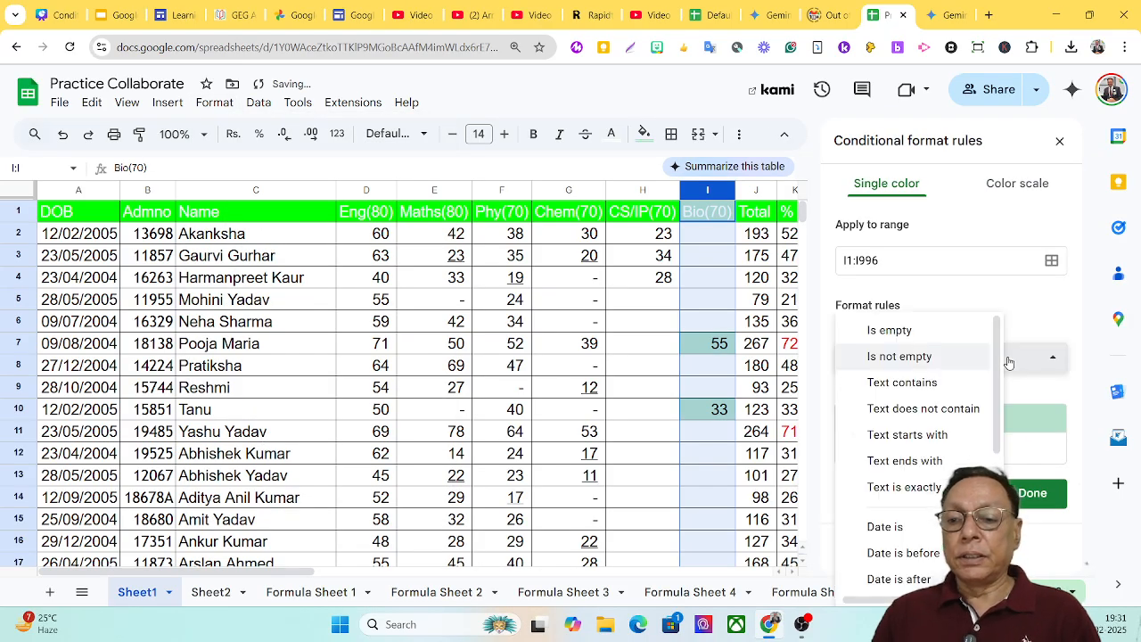
{"action": "scroll", "coordinate": [997, 392], "scroll_direction": "down", "scroll_amount": 3}
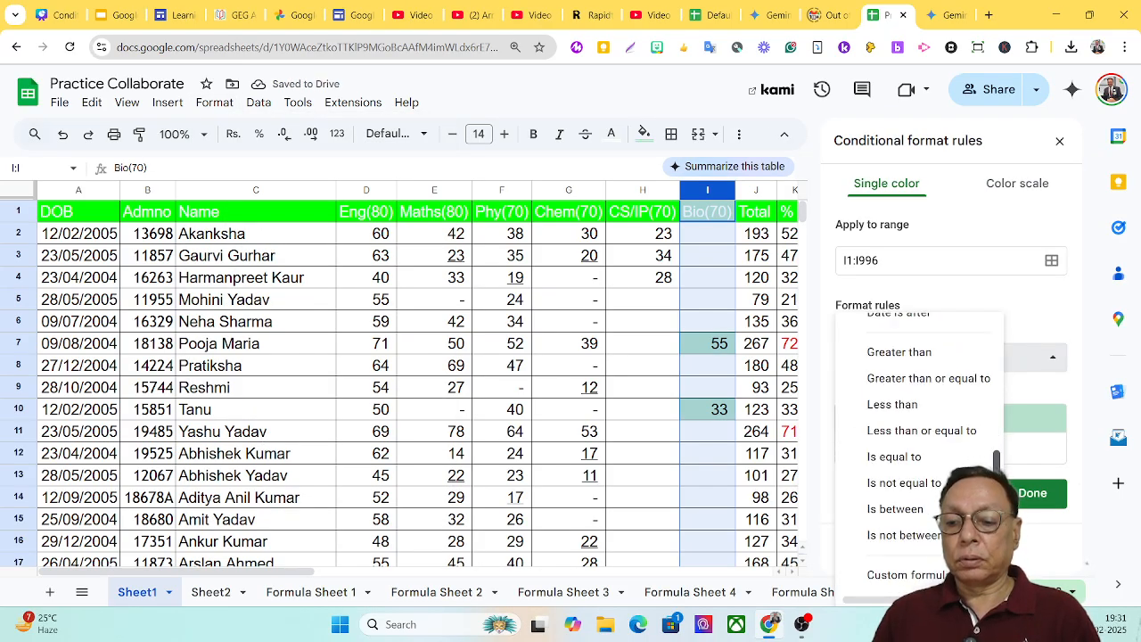
{"action": "left_click", "coordinate": [937, 458]}
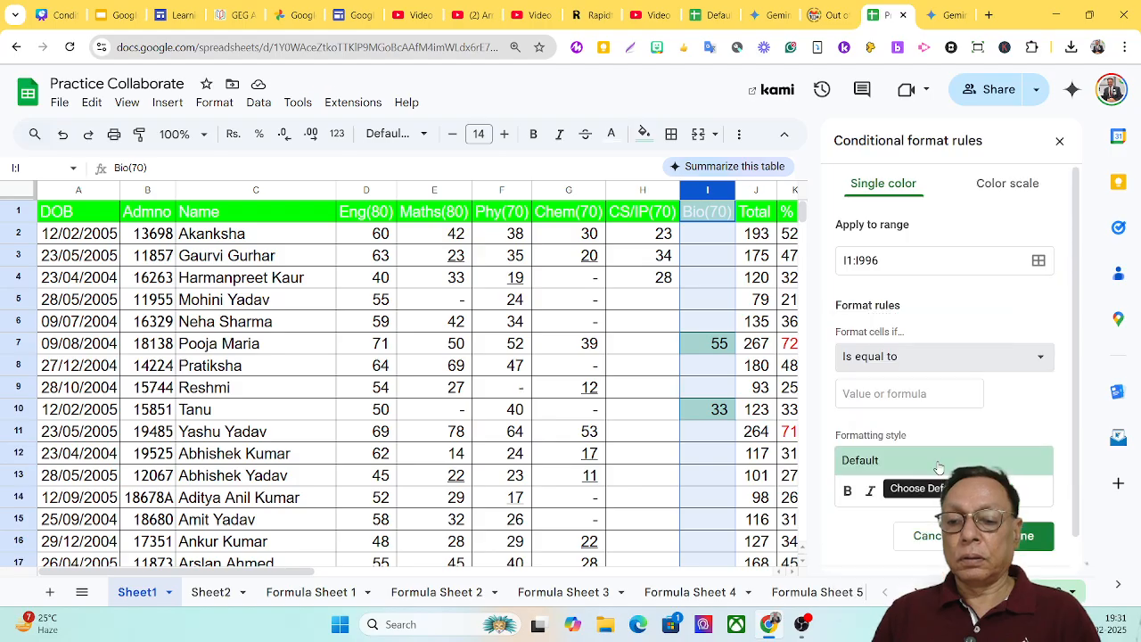
{"action": "left_click", "coordinate": [916, 394]}
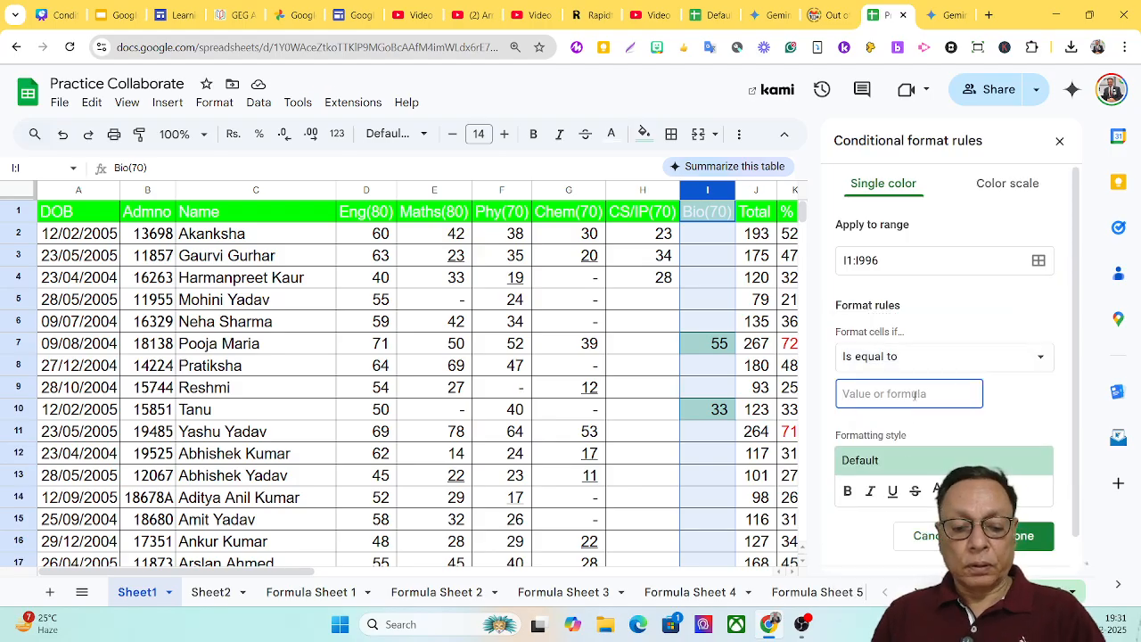
{"action": "type", "text": "55"}
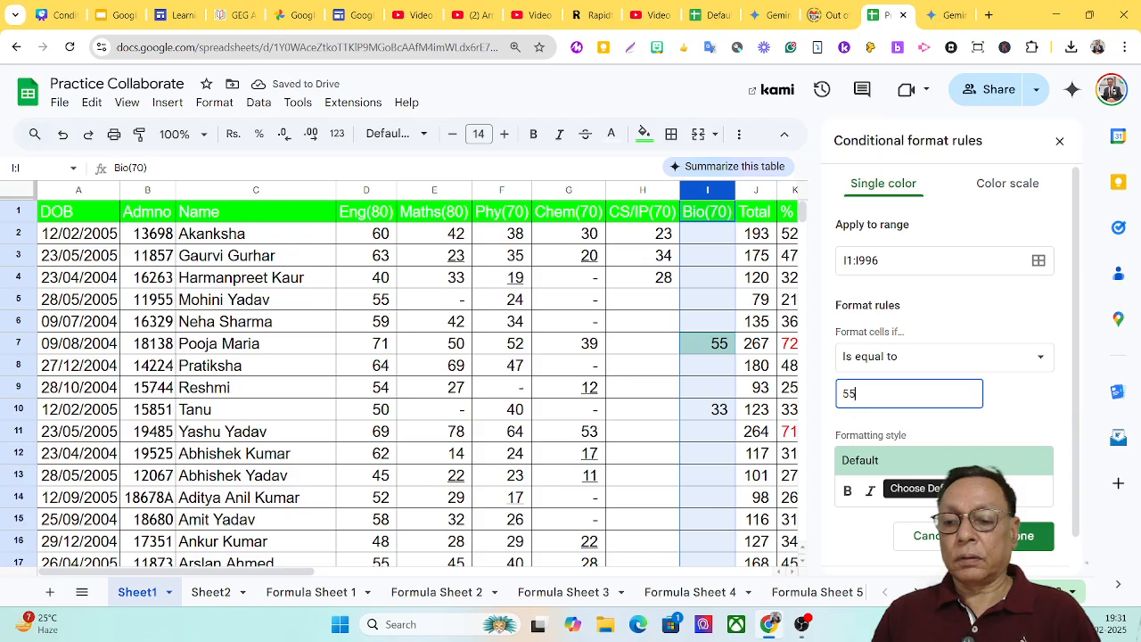
Step: Format the Bio(70) equal-to-55 rule with no fill color and red text, apply it, and close the rules
{"action": "left_click", "coordinate": [971, 490]}
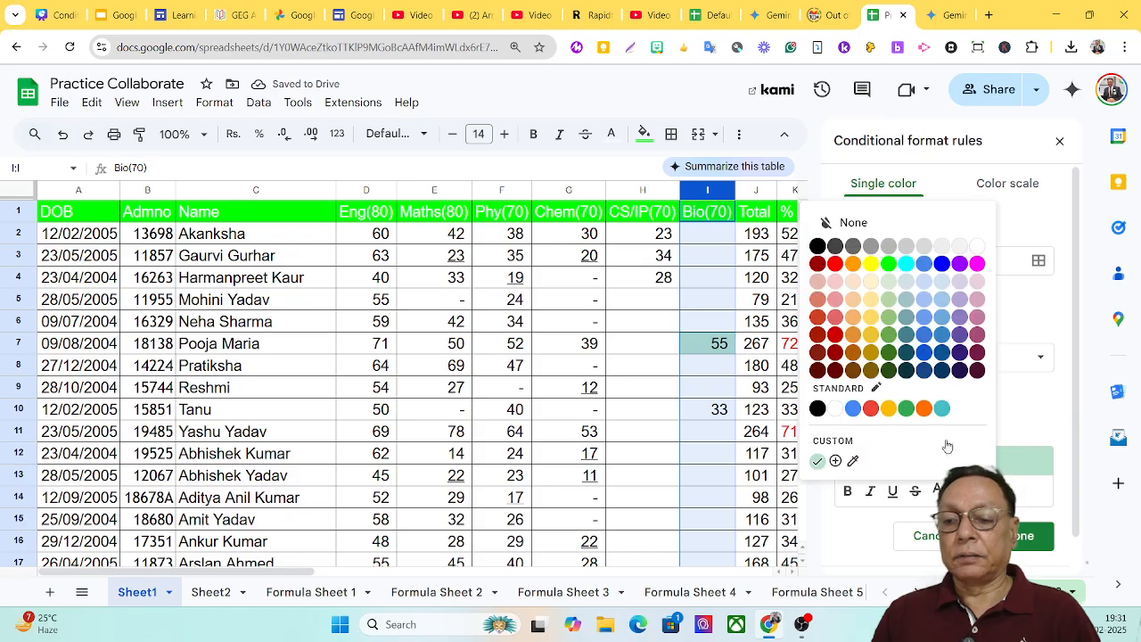
{"action": "left_click", "coordinate": [840, 224]}
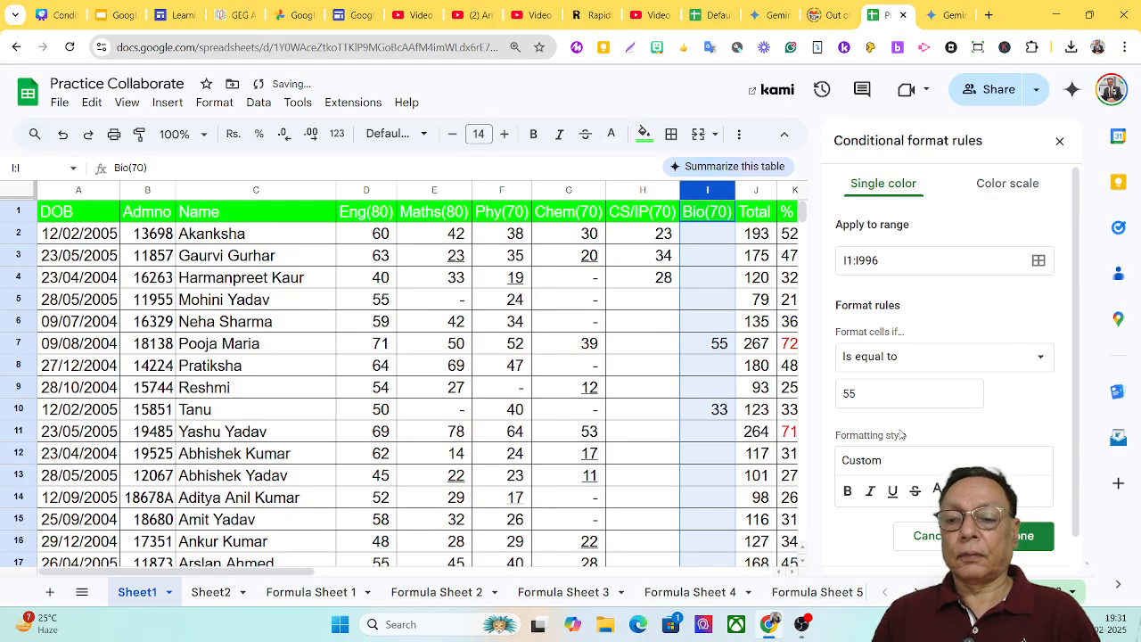
{"action": "left_click", "coordinate": [937, 490]}
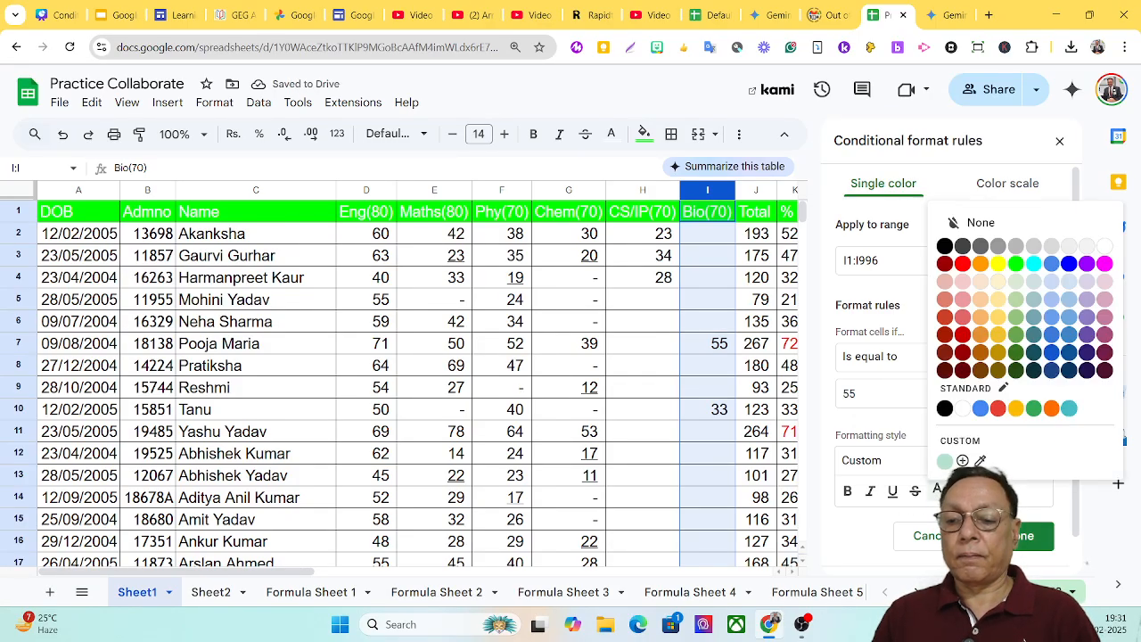
{"action": "left_click", "coordinate": [961, 264]}
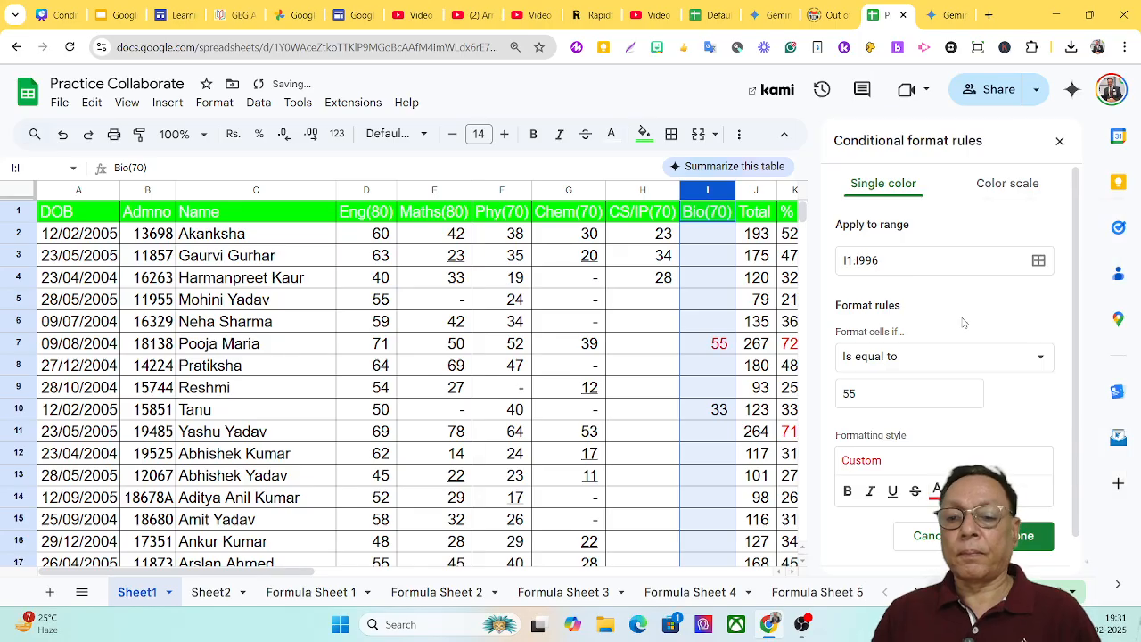
{"action": "left_click", "coordinate": [1027, 538]}
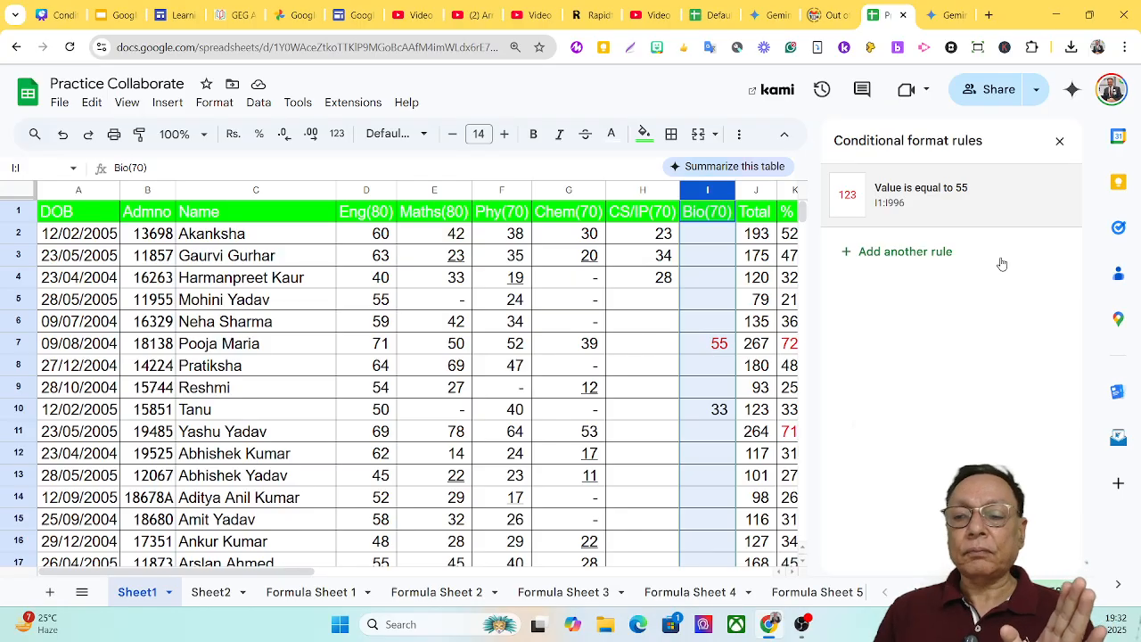
{"action": "left_click", "coordinate": [1060, 143]}
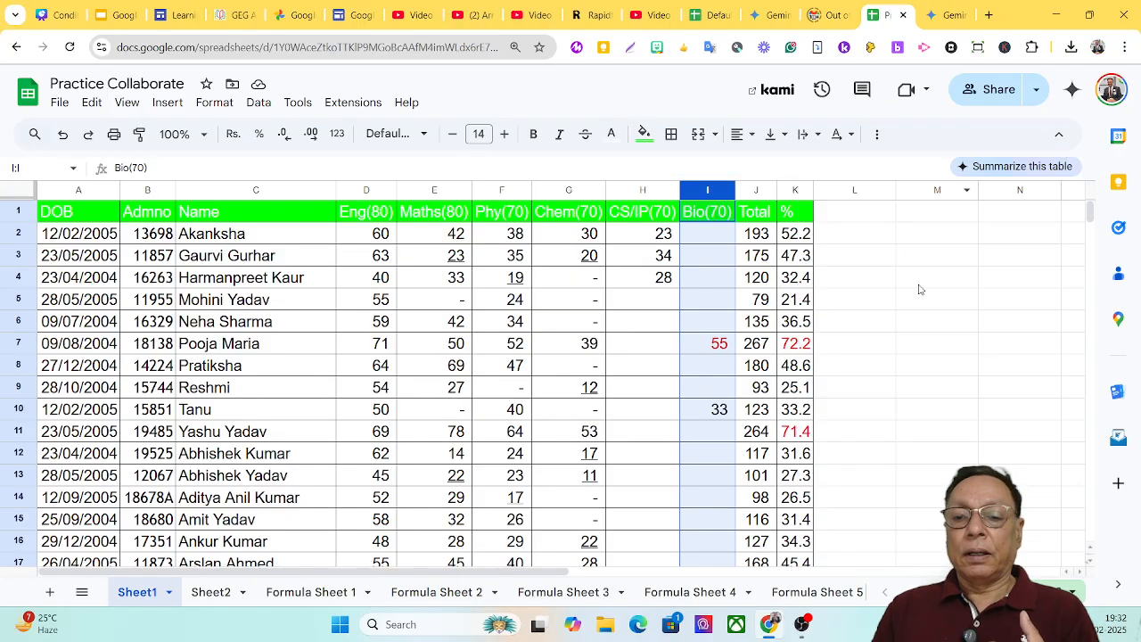
Step: Reopen the conditional format rules for the Bio(70) column and delete its equal-to-55 rule
{"action": "left_click", "coordinate": [214, 101]}
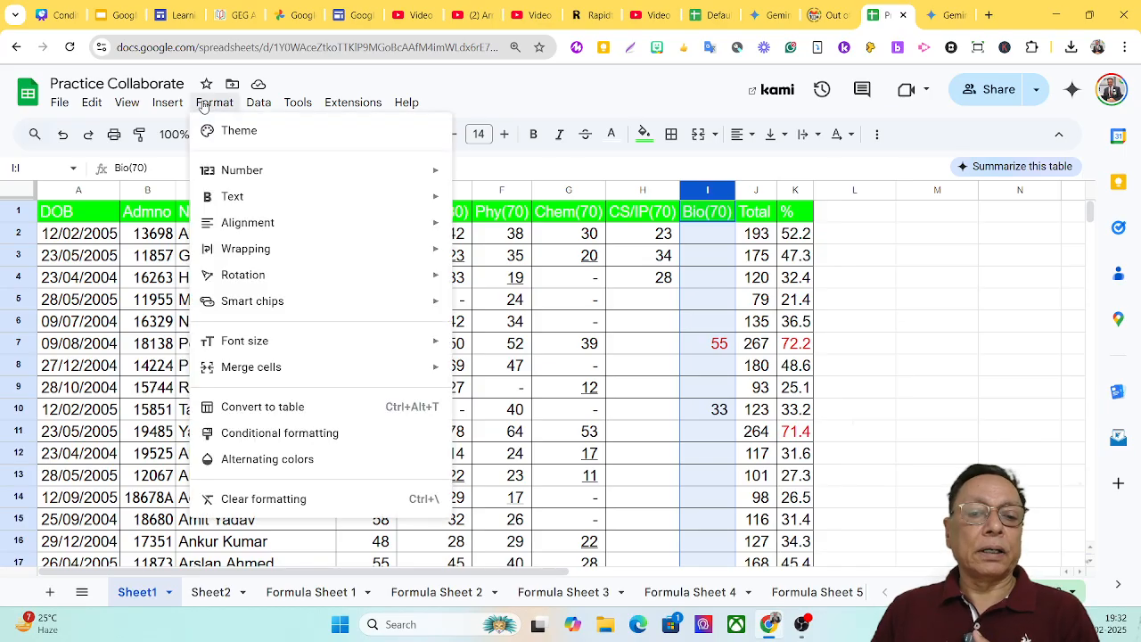
{"action": "left_click", "coordinate": [294, 433]}
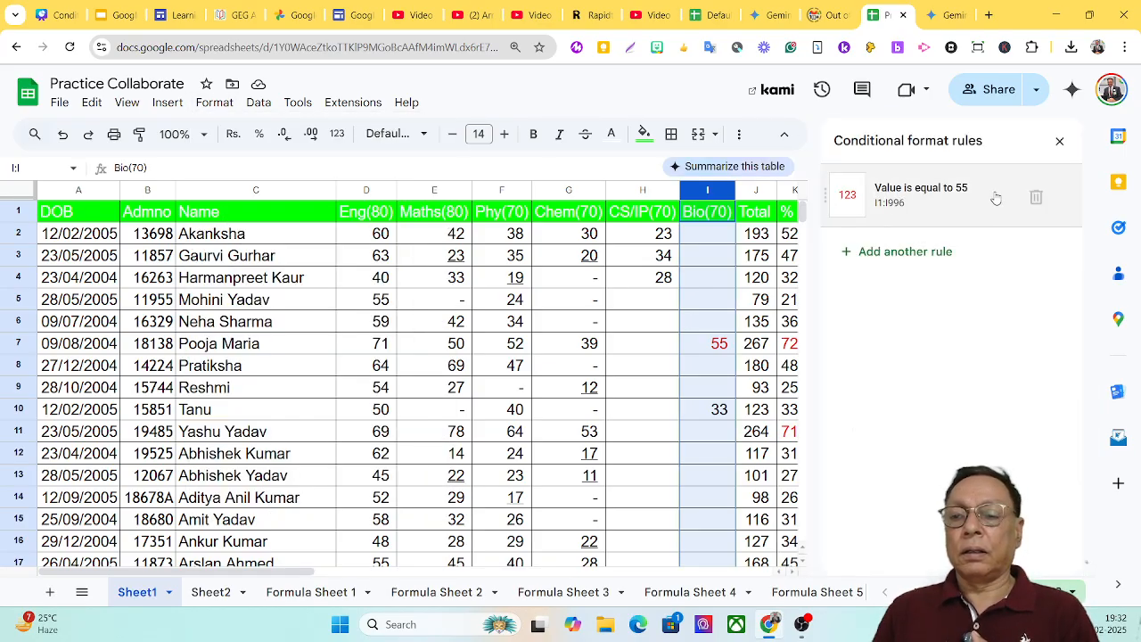
{"action": "left_click", "coordinate": [1035, 200]}
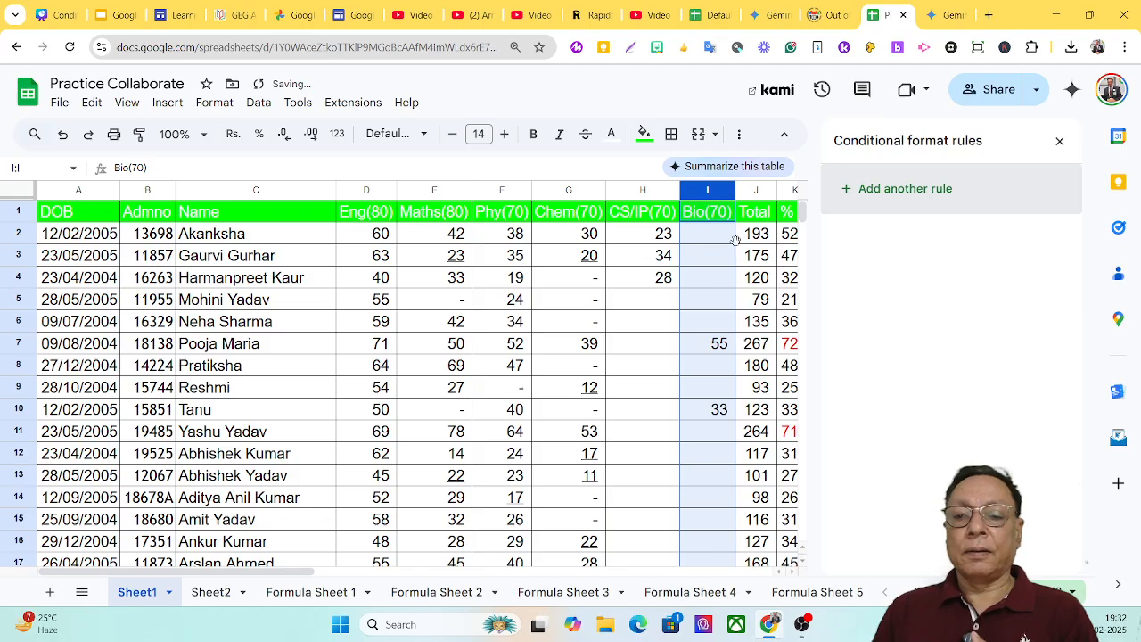
Step: Delete the greater-than-71 conditional formatting rule from the % column and close the rules
{"action": "left_click", "coordinate": [788, 191]}
{"action": "left_click", "coordinate": [221, 105]}
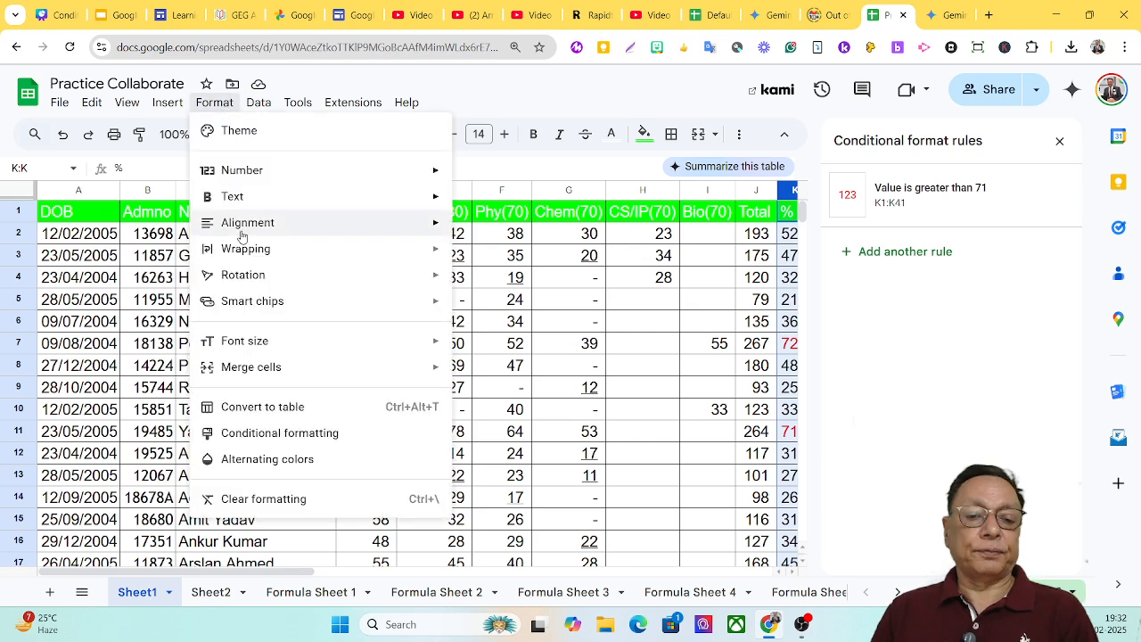
{"action": "left_click", "coordinate": [329, 440]}
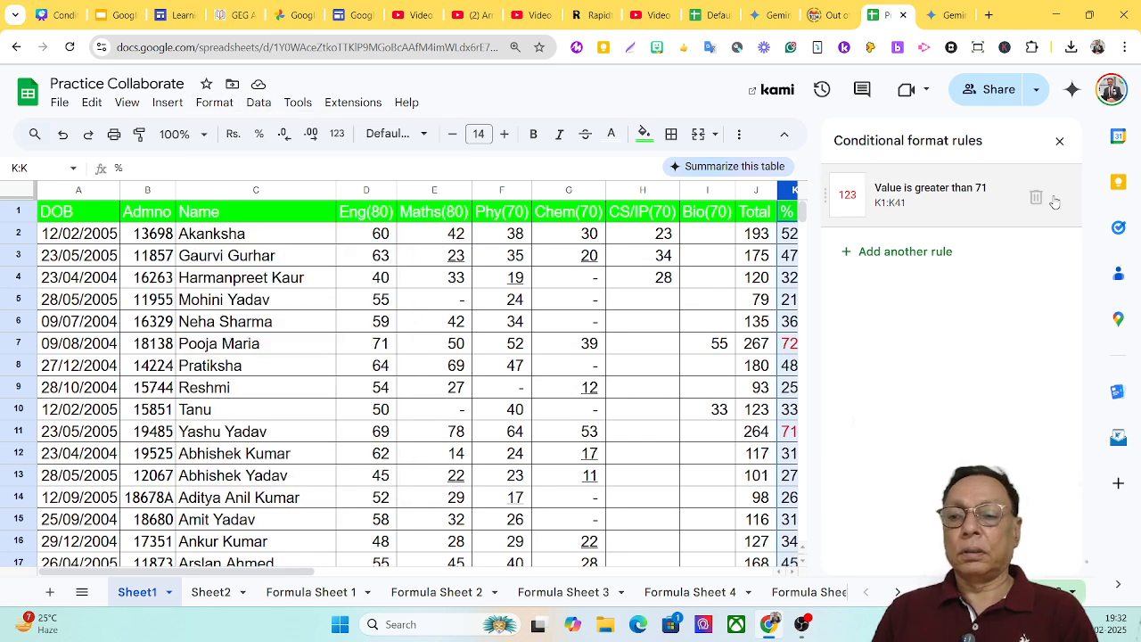
{"action": "left_click", "coordinate": [1034, 201]}
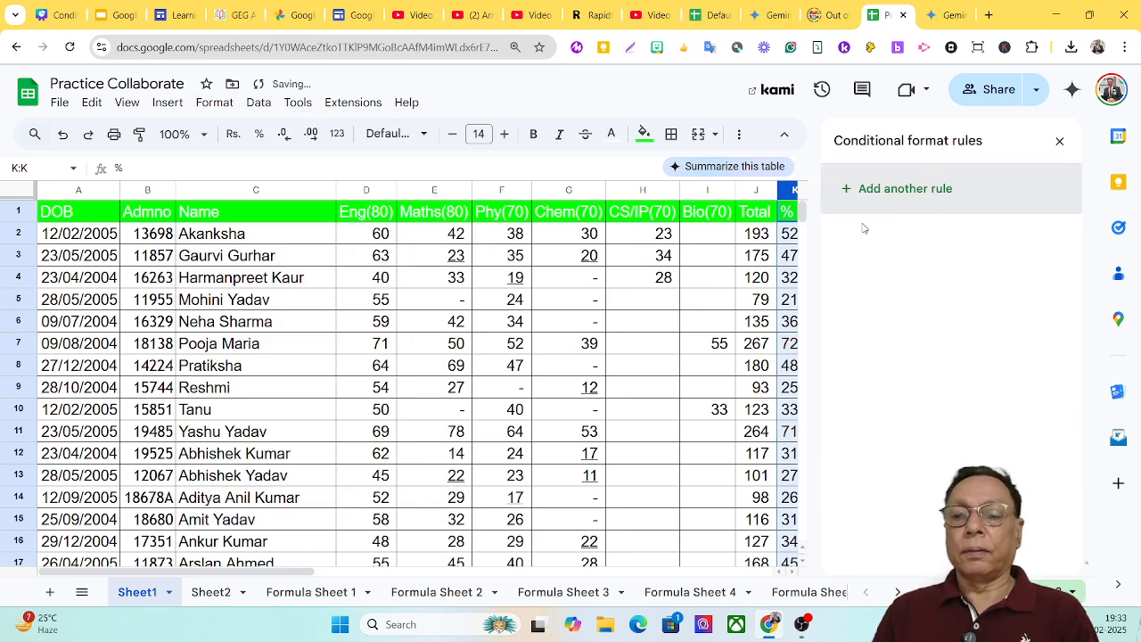
{"action": "left_click", "coordinate": [1060, 142]}
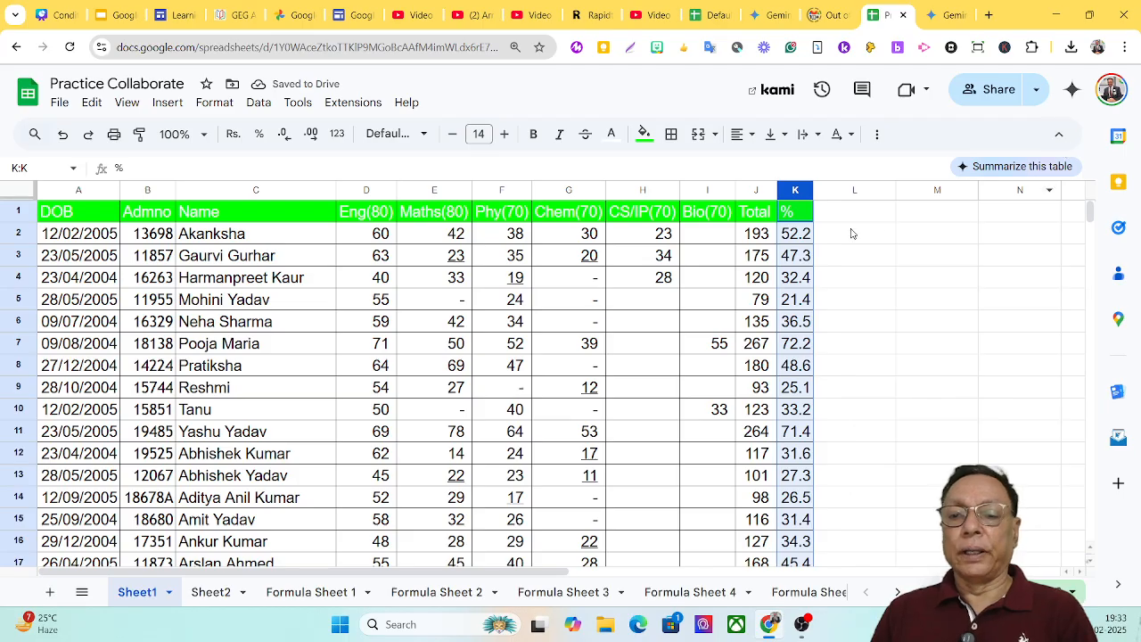
Step: Create a conditional formatting rule on the whole % column, K1:K996, with the condition is between 50 and 70
{"action": "left_click", "coordinate": [213, 105]}
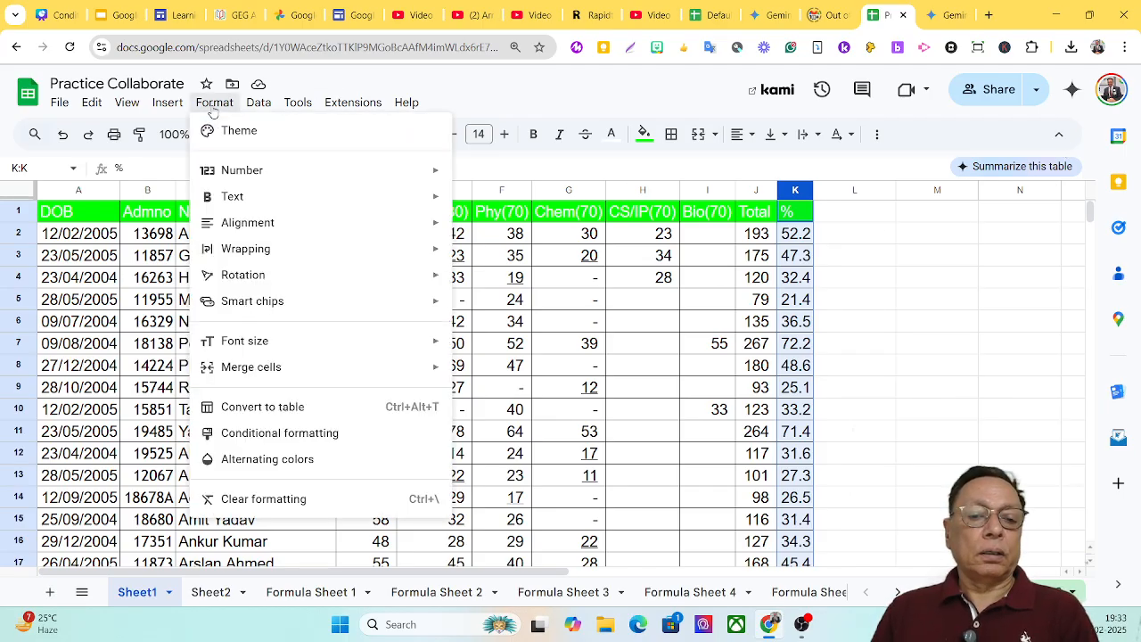
{"action": "left_click", "coordinate": [281, 434]}
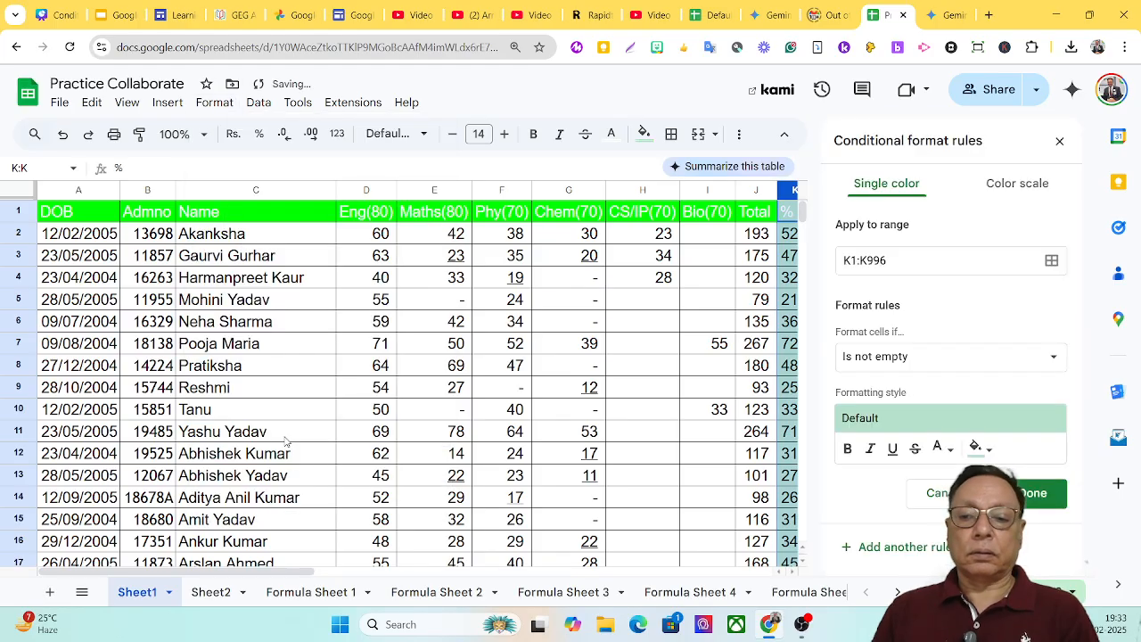
{"action": "left_click", "coordinate": [903, 366]}
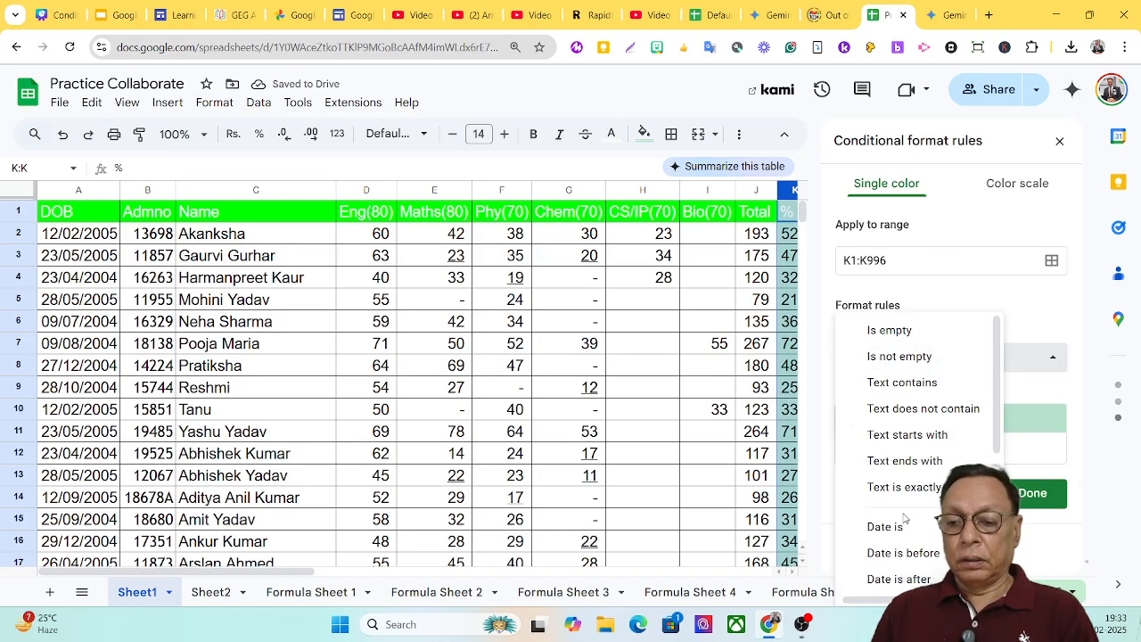
{"action": "scroll", "coordinate": [905, 526], "scroll_direction": "down", "scroll_amount": 3}
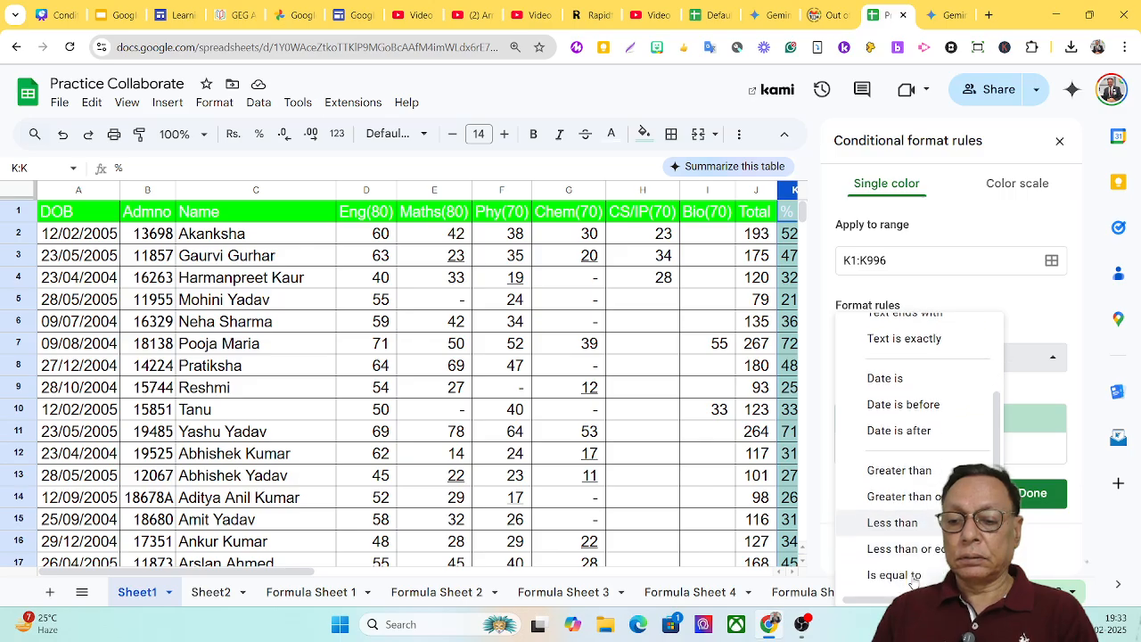
{"action": "scroll", "coordinate": [906, 550], "scroll_direction": "down", "scroll_amount": 3}
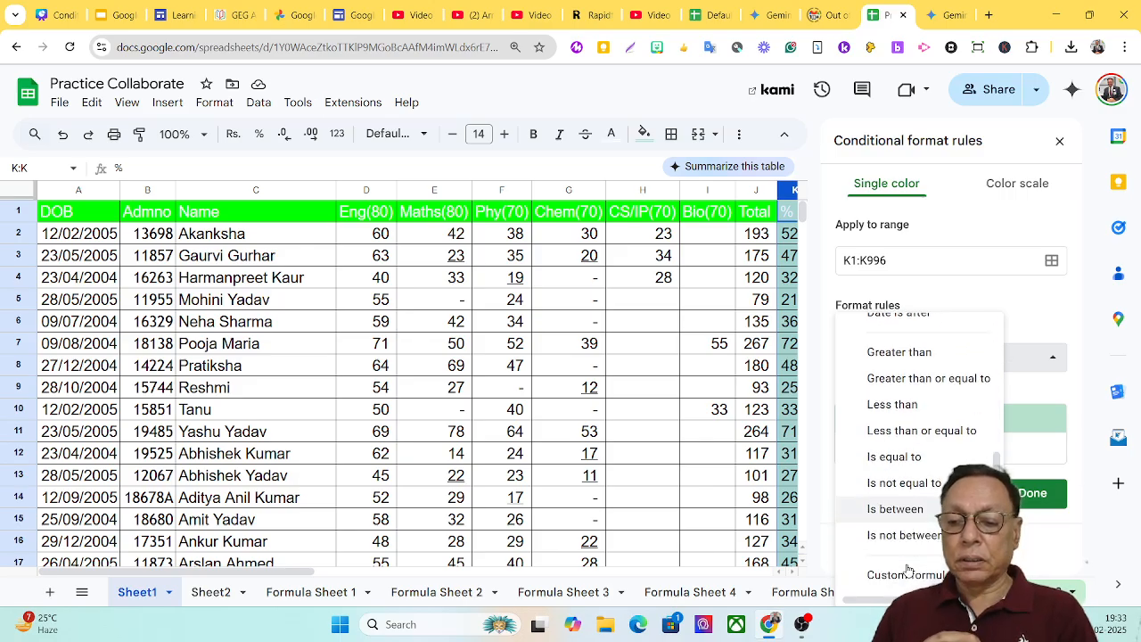
{"action": "left_click", "coordinate": [896, 509]}
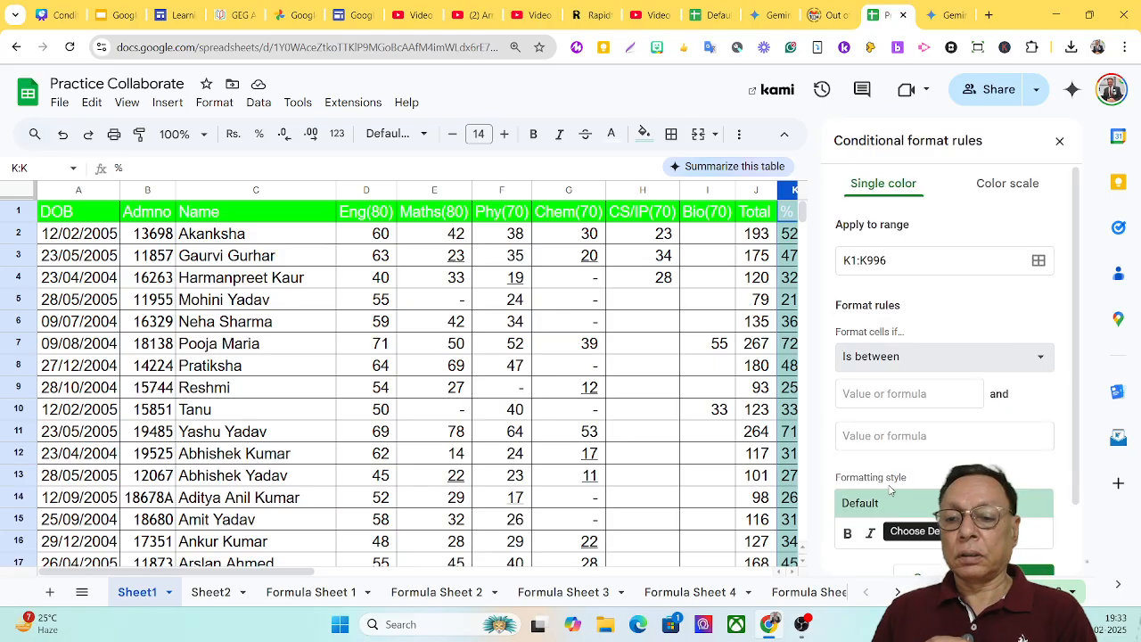
{"action": "left_click", "coordinate": [880, 394]}
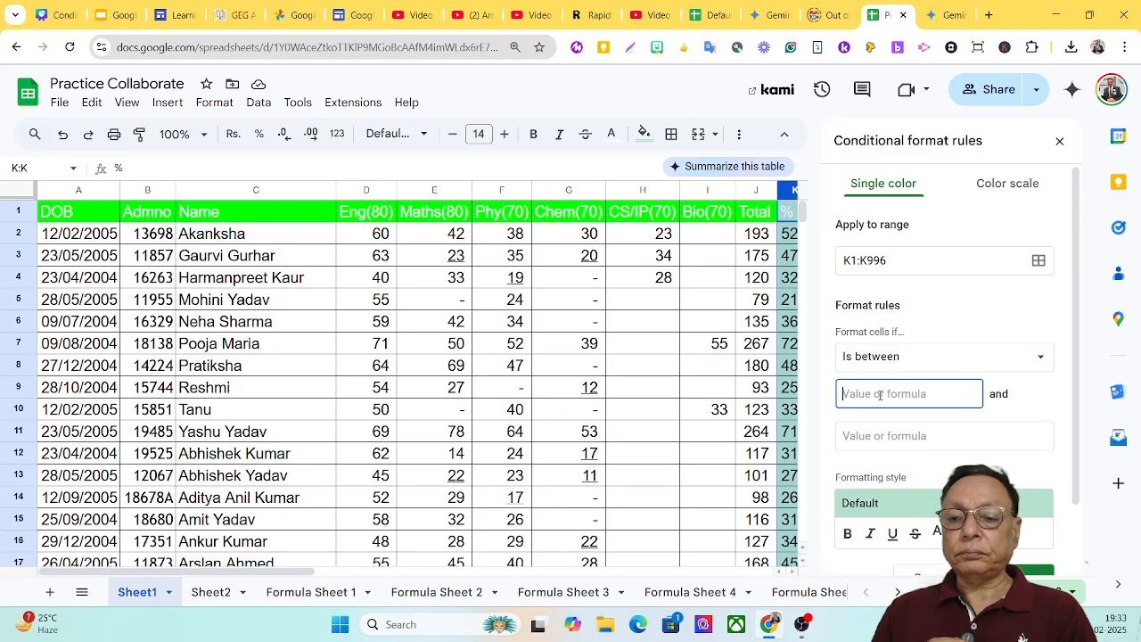
{"action": "type", "text": "50"}
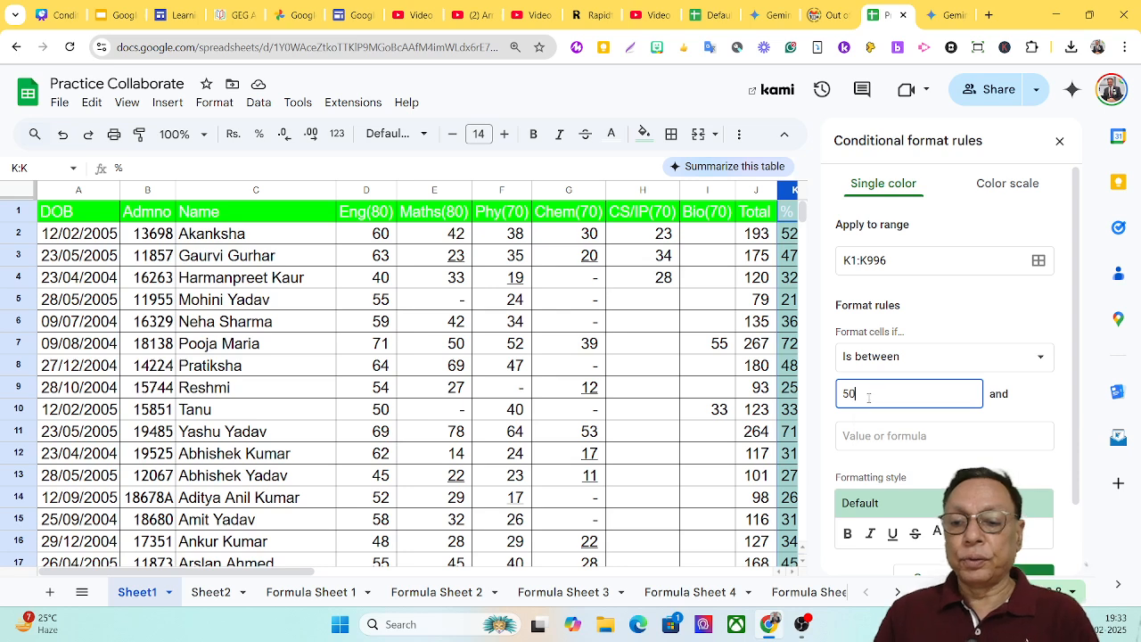
{"action": "left_click", "coordinate": [858, 437]}
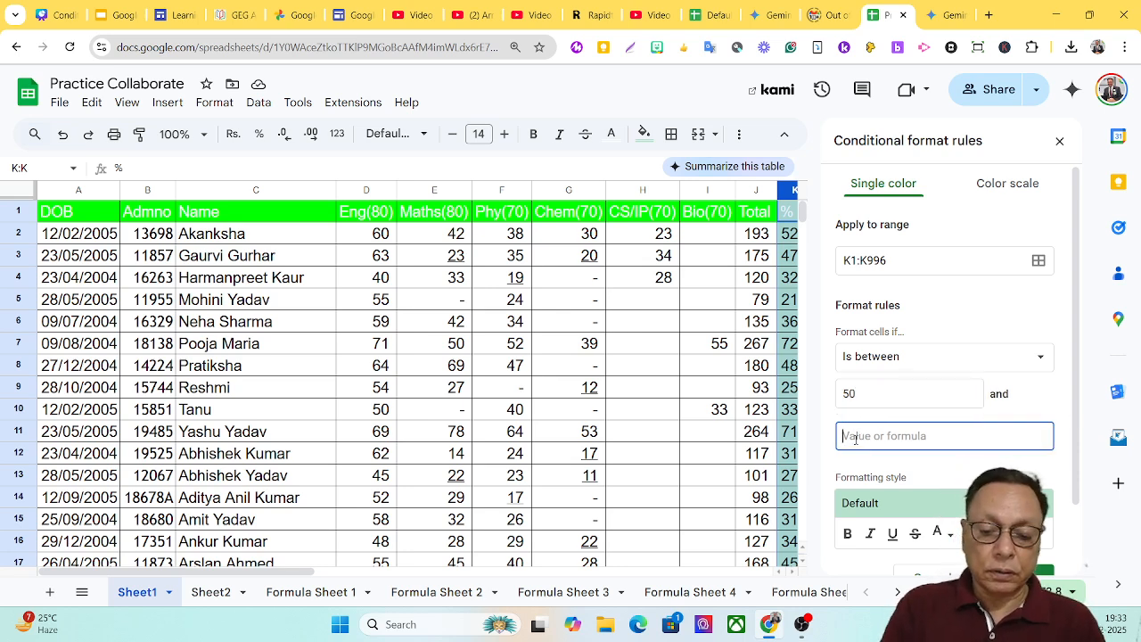
{"action": "type", "text": "70"}
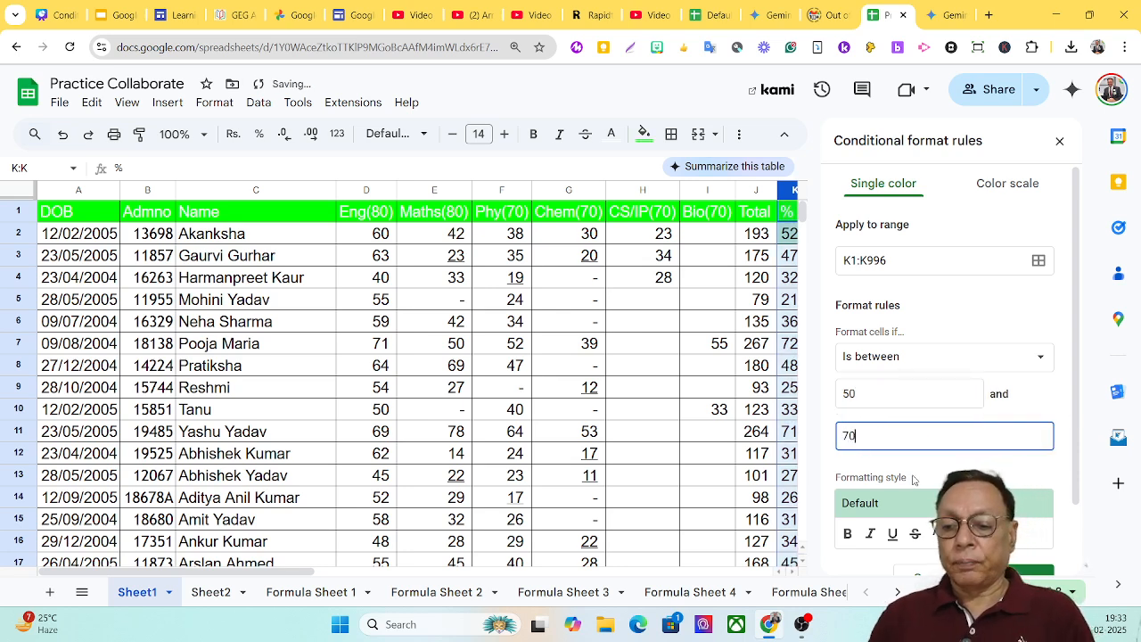
Step: Format the between-50-and-70 rule with red text and no fill color, and apply it
{"action": "left_click", "coordinate": [934, 533]}
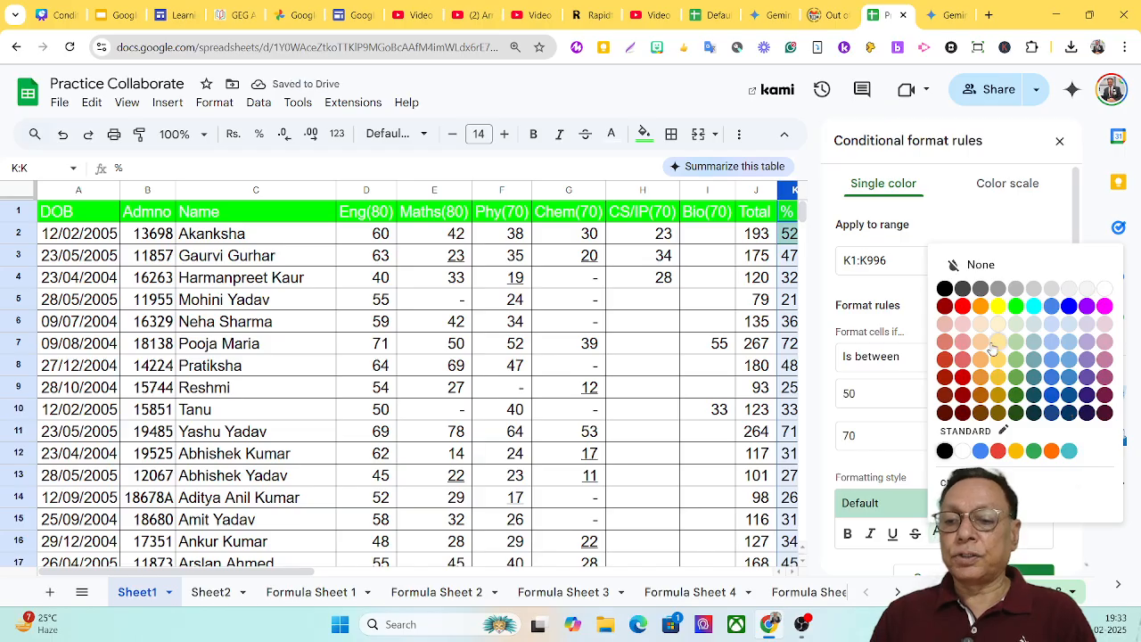
{"action": "left_click", "coordinate": [961, 317]}
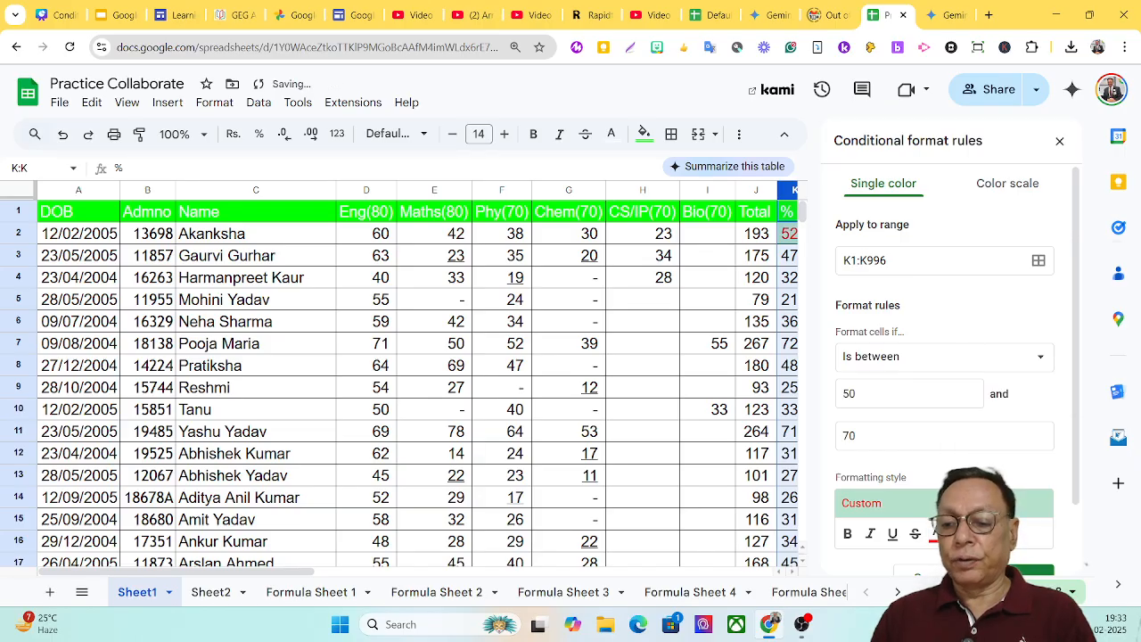
{"action": "left_click", "coordinate": [970, 533]}
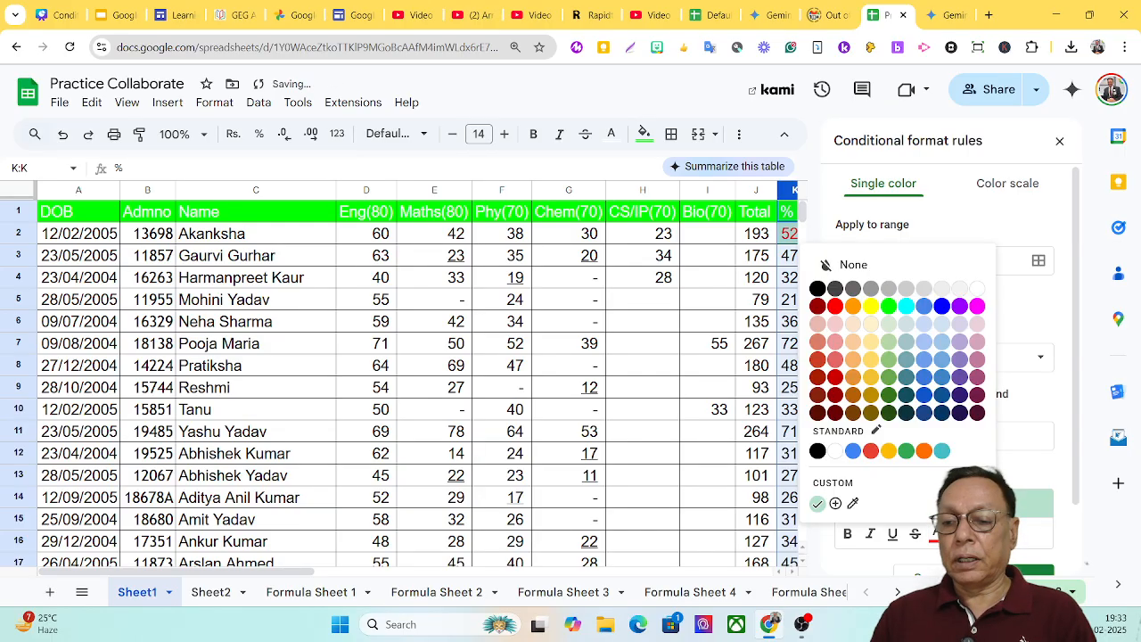
{"action": "left_click", "coordinate": [852, 266]}
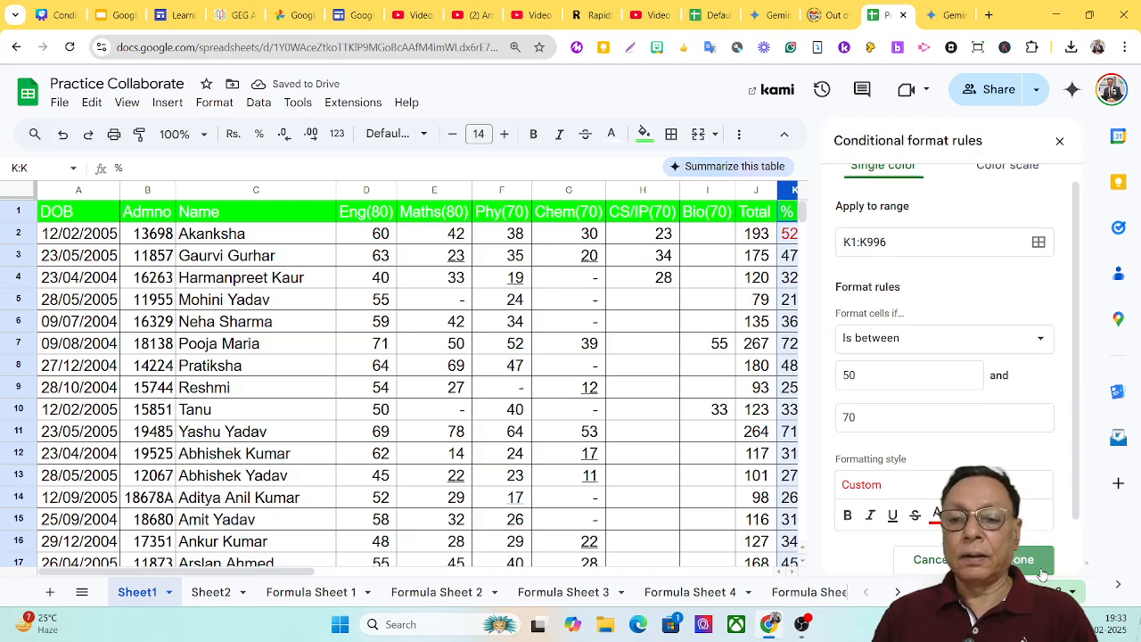
{"action": "left_click", "coordinate": [1040, 575]}
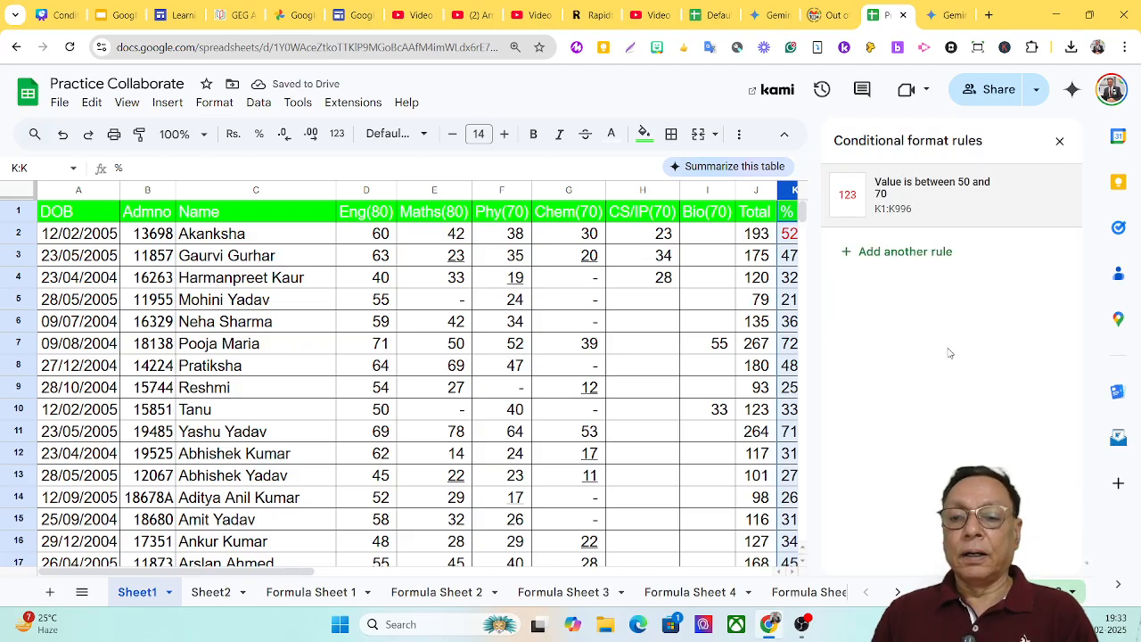
Step: Close the conditional format rules and check which percentages in the % column are highlighted
{"action": "left_click", "coordinate": [1059, 141]}
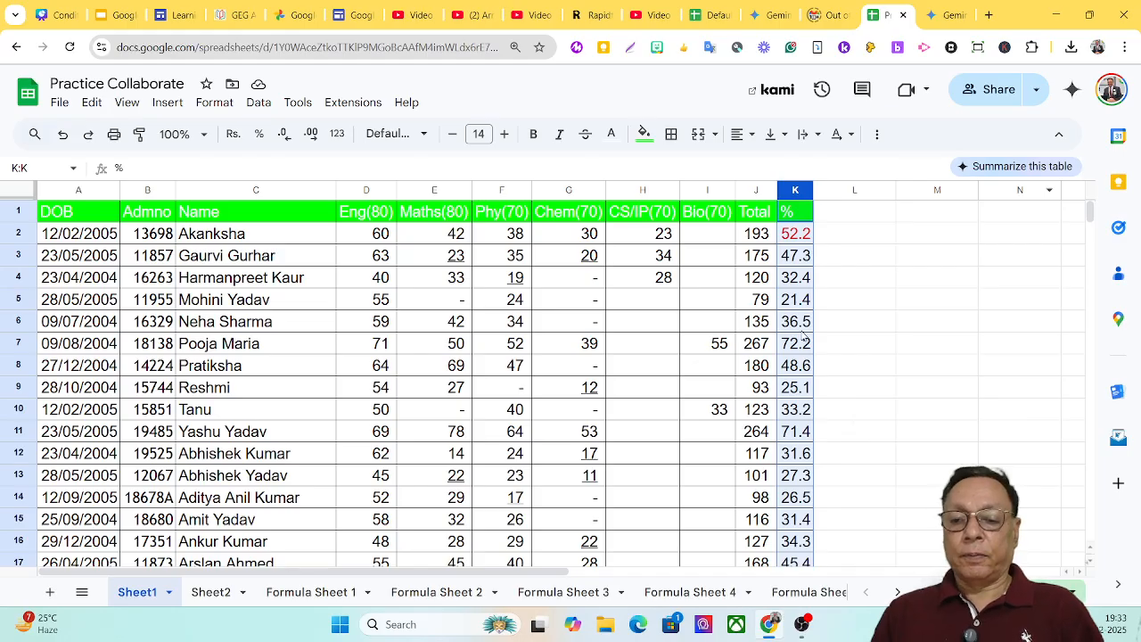
{"action": "scroll", "coordinate": [822, 357], "scroll_direction": "down", "scroll_amount": 7}
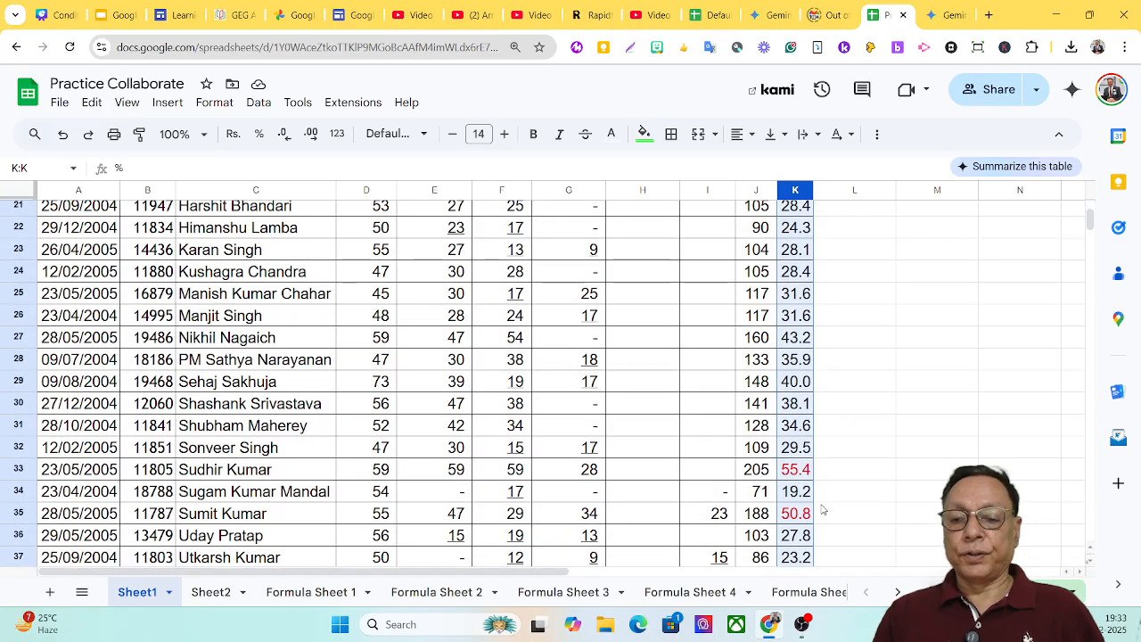
{"action": "scroll", "coordinate": [807, 535], "scroll_direction": "down", "scroll_amount": 5}
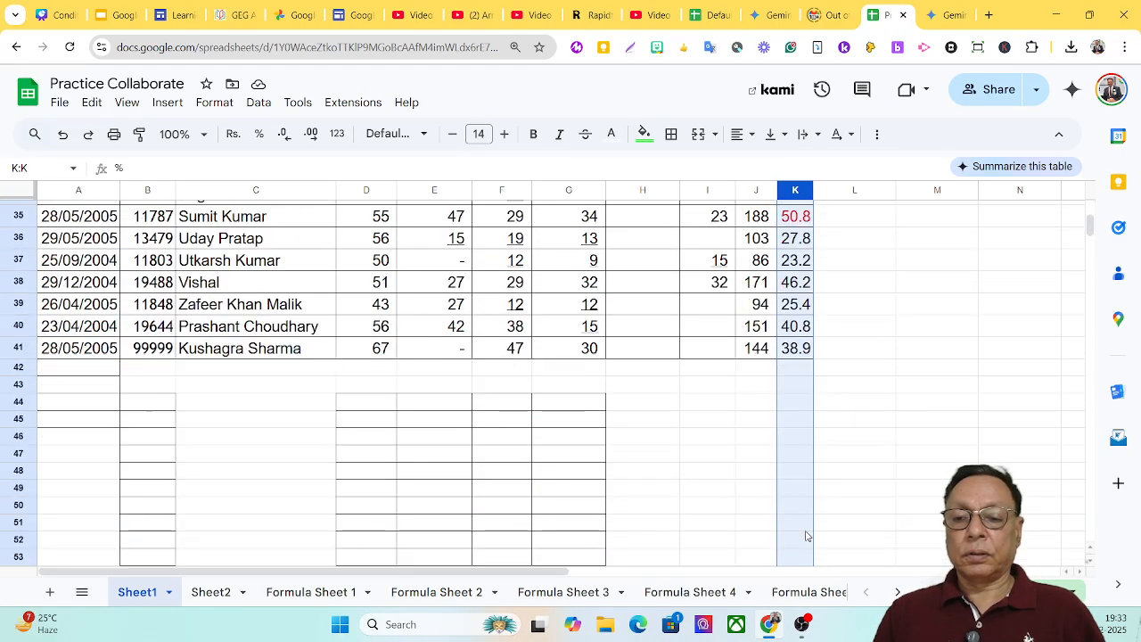
{"action": "scroll", "coordinate": [807, 535], "scroll_direction": "up", "scroll_amount": 8}
{"action": "scroll", "coordinate": [807, 536], "scroll_direction": "up", "scroll_amount": 3}
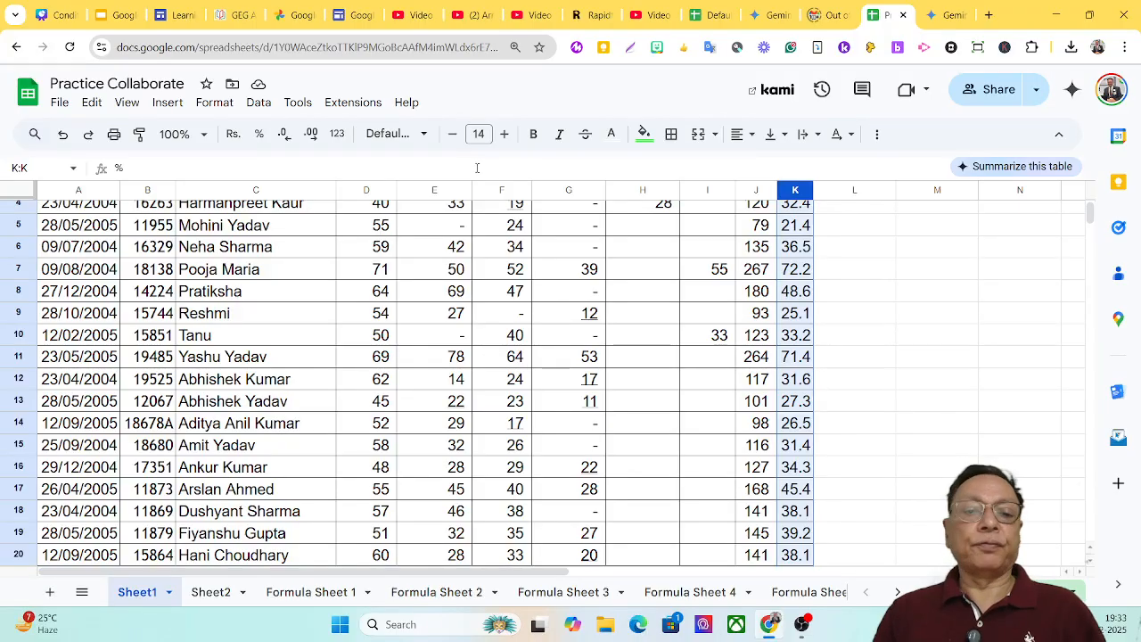
Step: Reopen the % column's between-50-and-70 conditional formatting rule to review its settings, and close the rules
{"action": "left_click", "coordinate": [215, 102]}
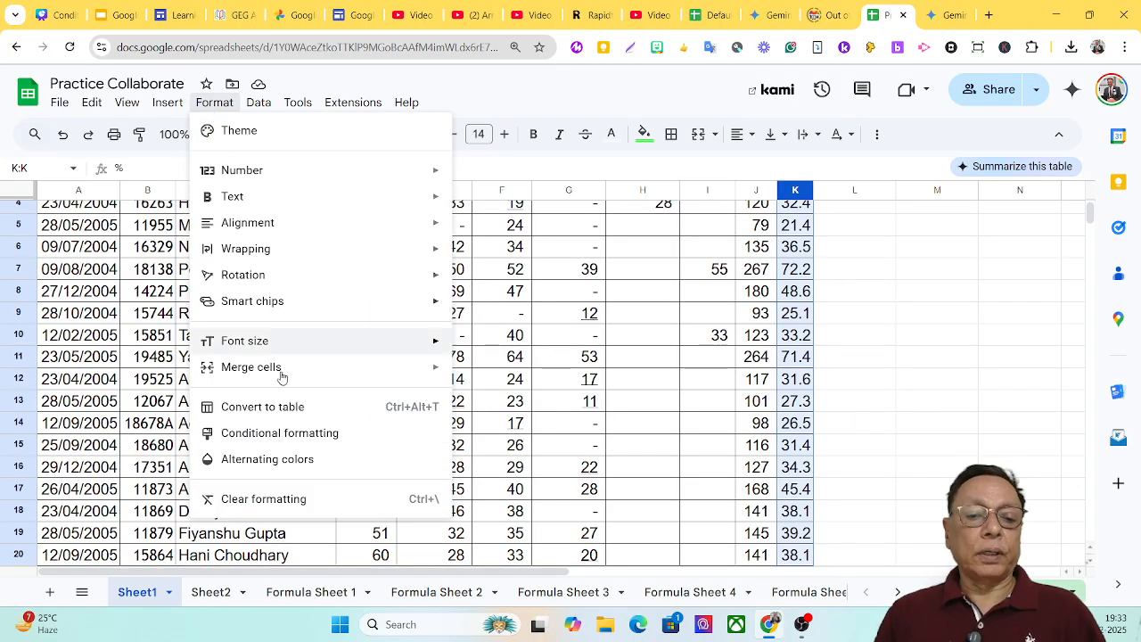
{"action": "left_click", "coordinate": [257, 433]}
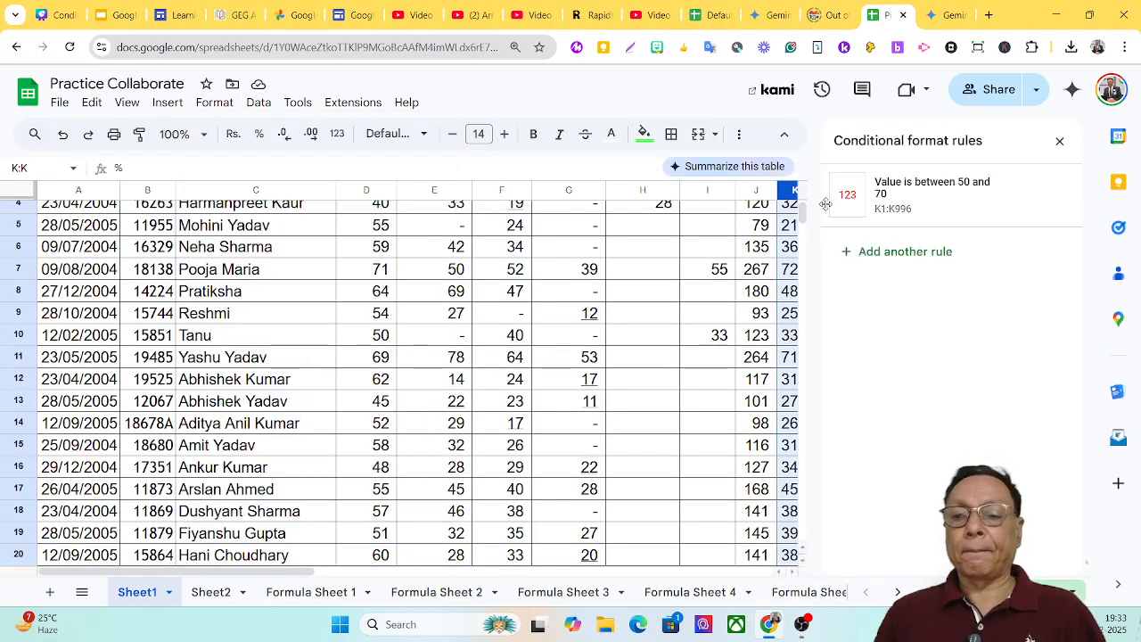
{"action": "left_click", "coordinate": [917, 196]}
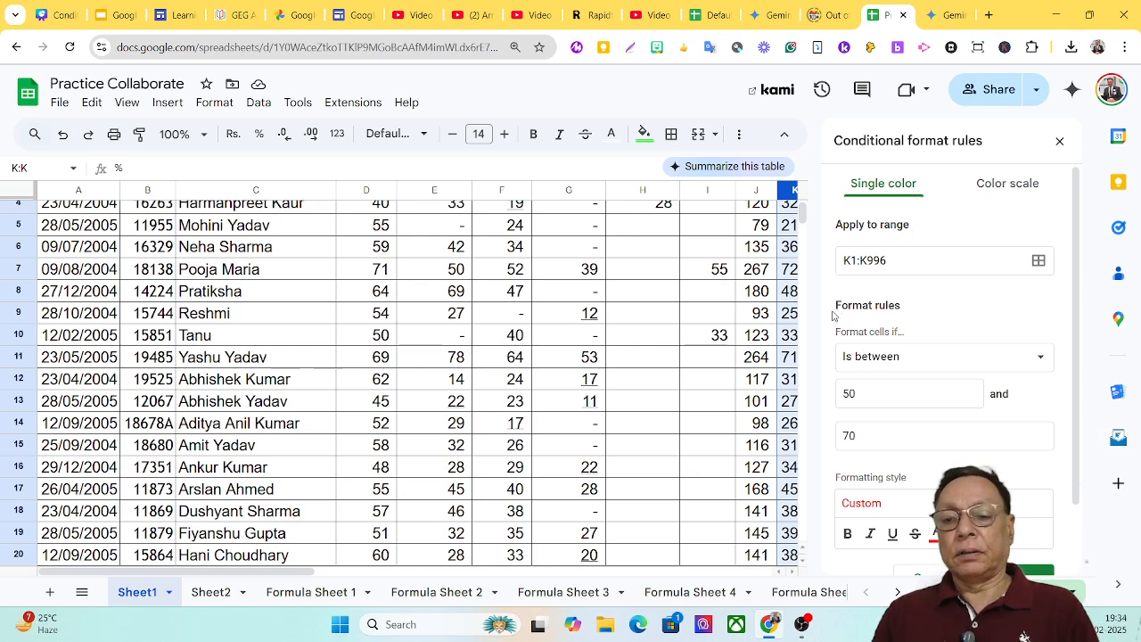
{"action": "left_click", "coordinate": [1059, 141]}
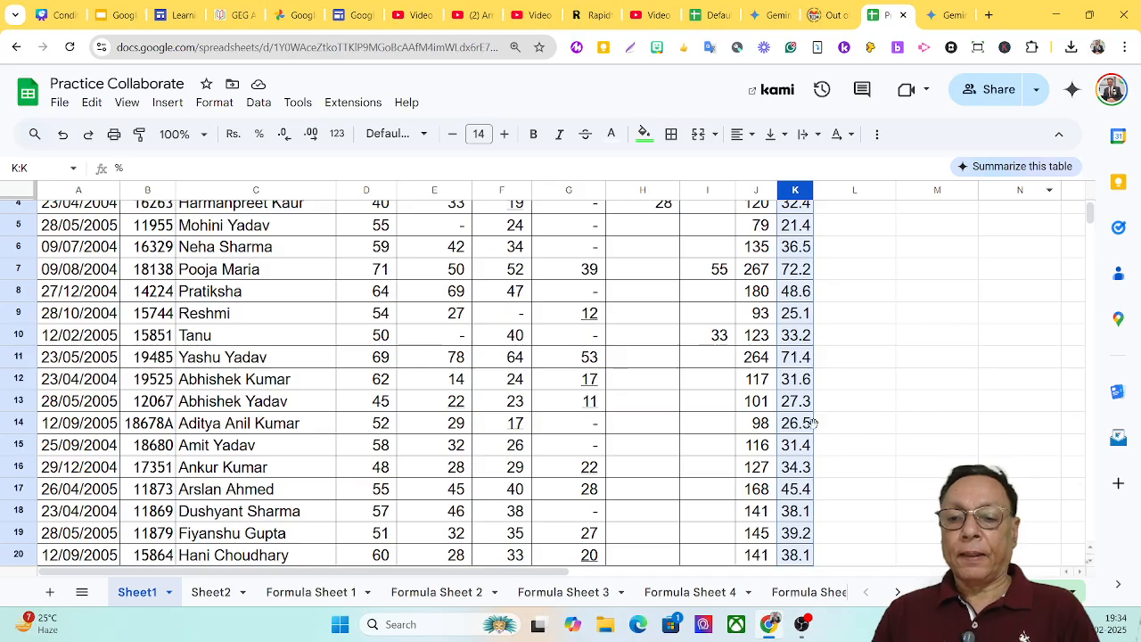
Step: Examine the % column from the first to the last student, comparing the red percentages with the 50 to 70 range
{"action": "scroll", "coordinate": [821, 369], "scroll_direction": "down", "scroll_amount": 3}
{"action": "scroll", "coordinate": [821, 369], "scroll_direction": "down", "scroll_amount": 2}
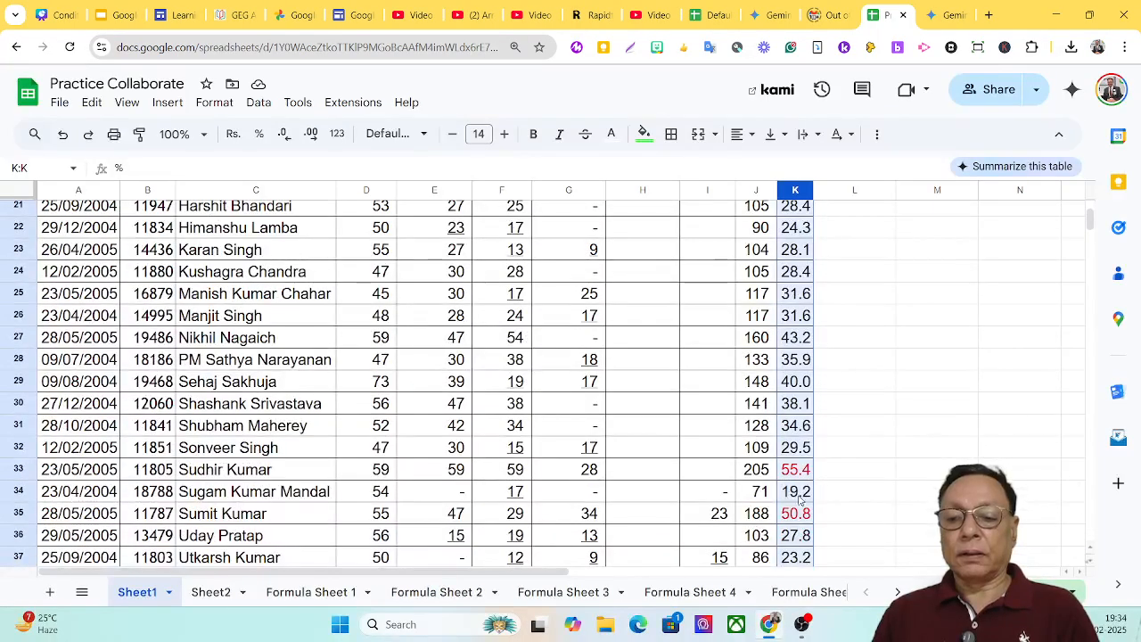
{"action": "scroll", "coordinate": [796, 508], "scroll_direction": "down", "scroll_amount": 1}
{"action": "scroll", "coordinate": [796, 521], "scroll_direction": "down", "scroll_amount": 1}
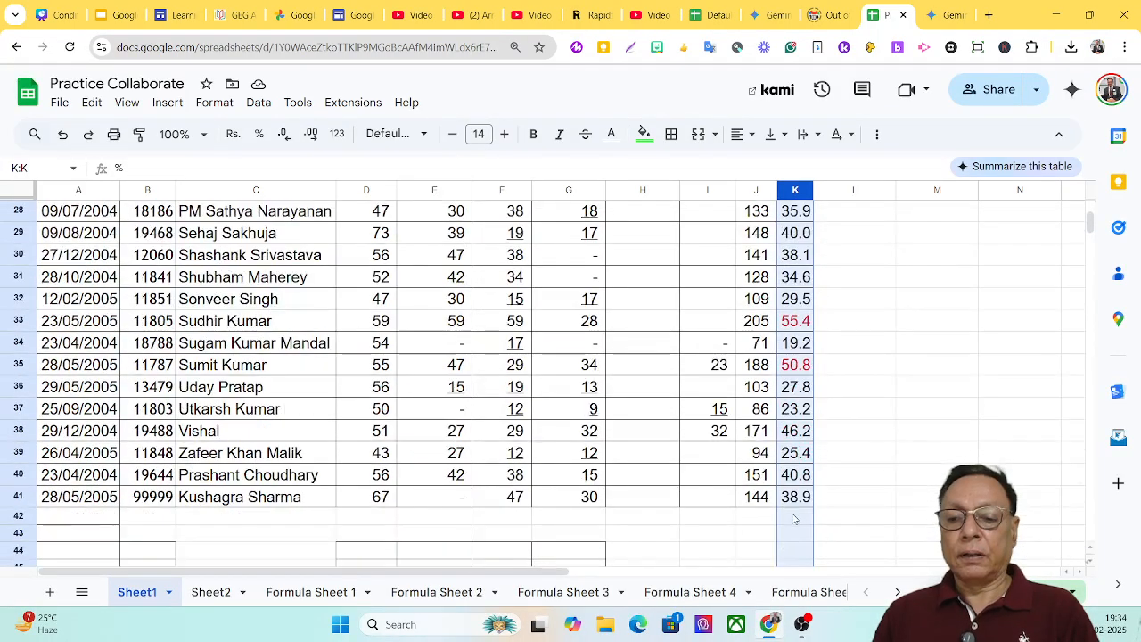
{"action": "scroll", "coordinate": [797, 515], "scroll_direction": "up", "scroll_amount": 2}
{"action": "scroll", "coordinate": [800, 450], "scroll_direction": "up", "scroll_amount": 7}
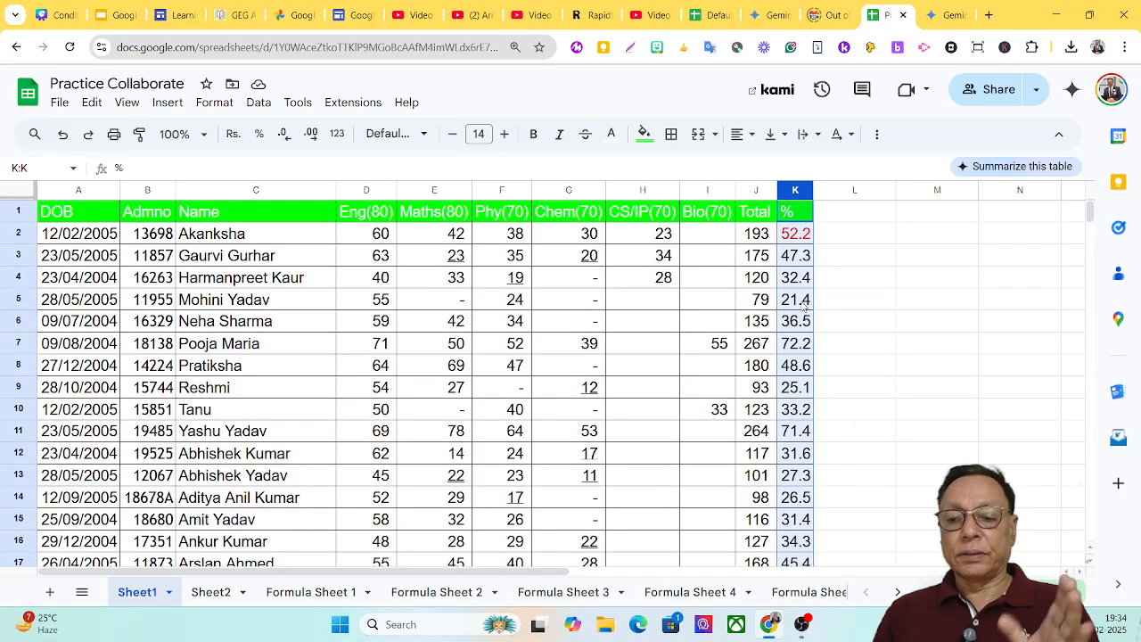
{"action": "scroll", "coordinate": [803, 305], "scroll_direction": "down", "scroll_amount": 8}
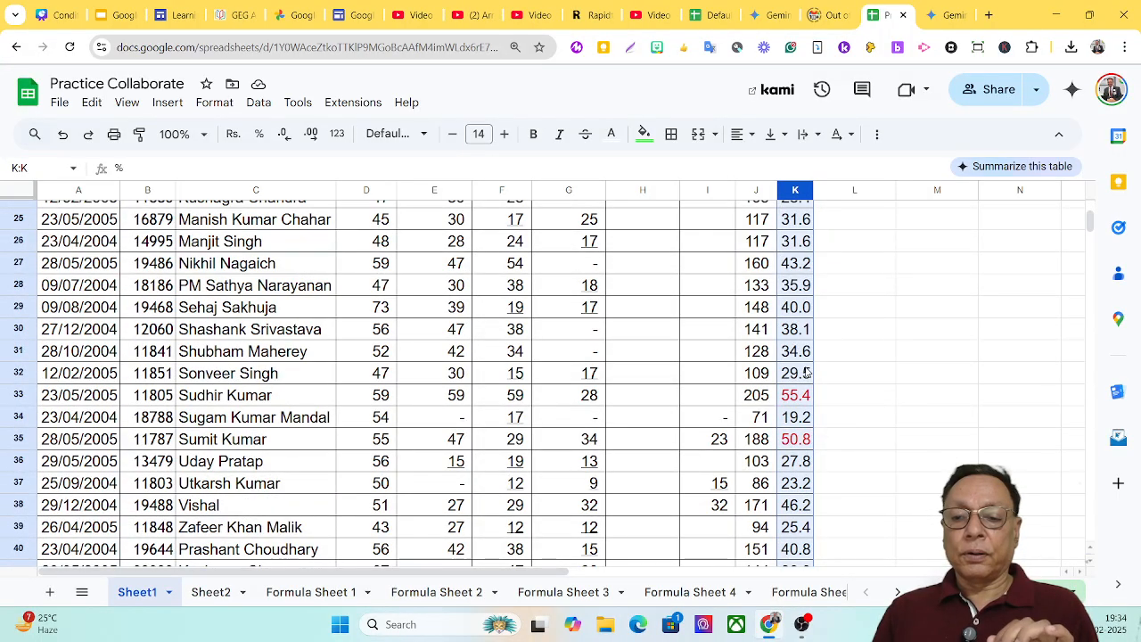
{"action": "scroll", "coordinate": [807, 373], "scroll_direction": "up", "scroll_amount": 6}
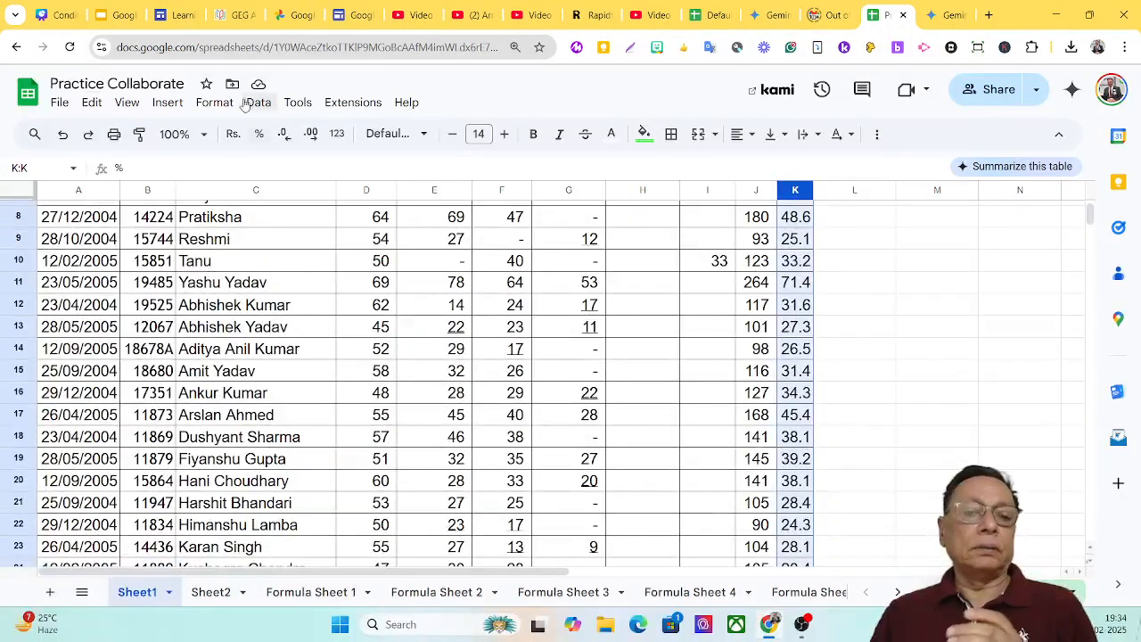
Step: Set the upper limit of the % column's between rule to 72, apply it and close the rules
{"action": "left_click", "coordinate": [214, 101]}
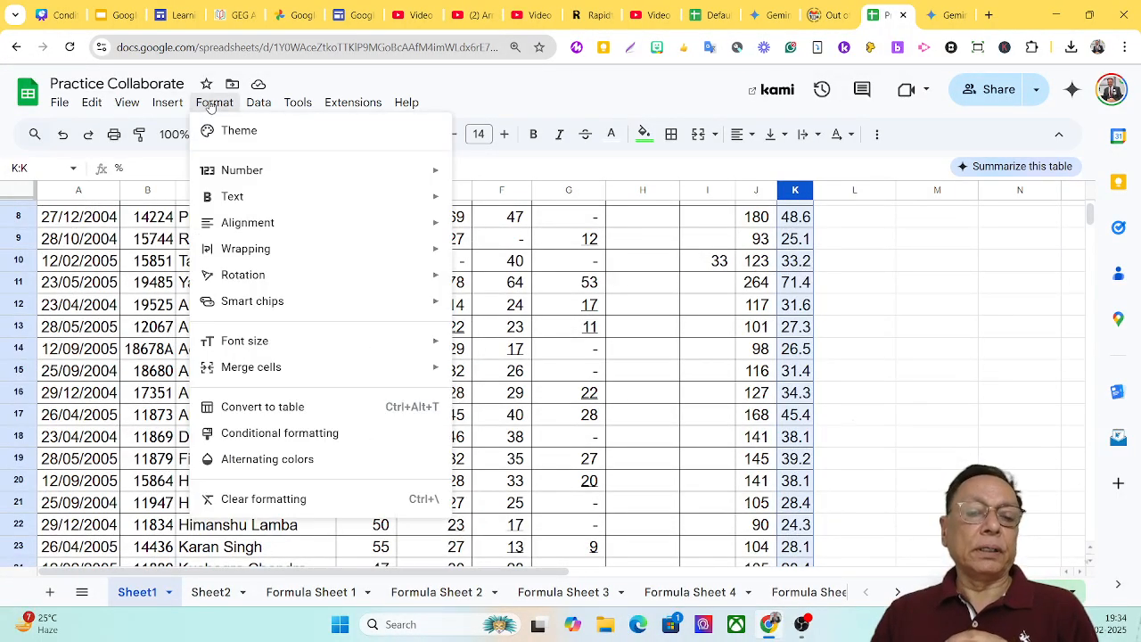
{"action": "left_click", "coordinate": [317, 434]}
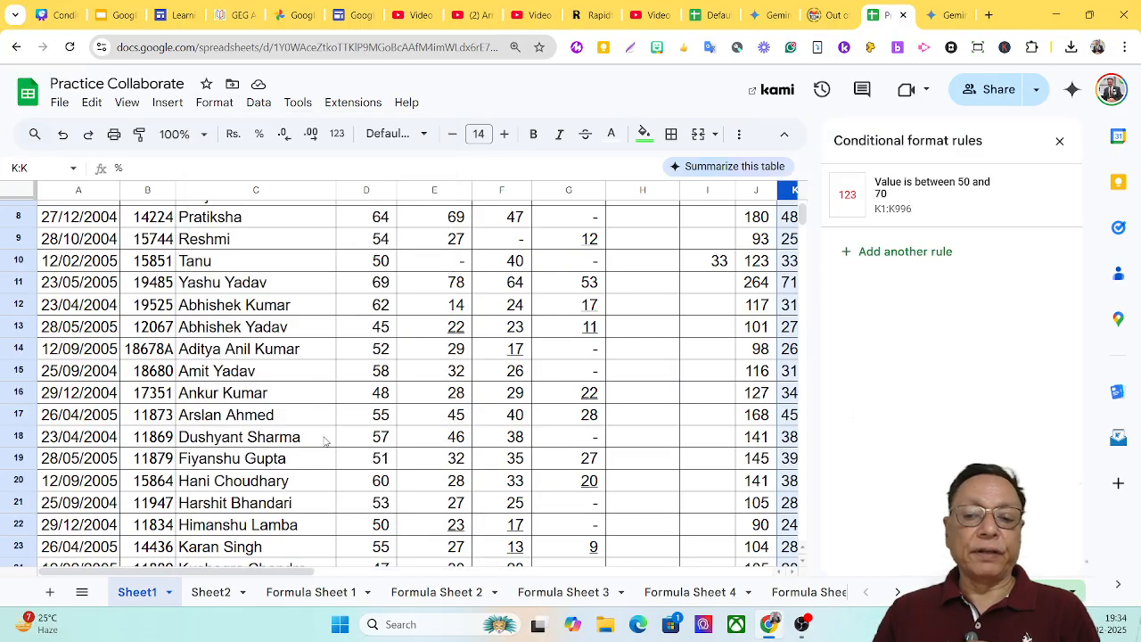
{"action": "left_click", "coordinate": [934, 202]}
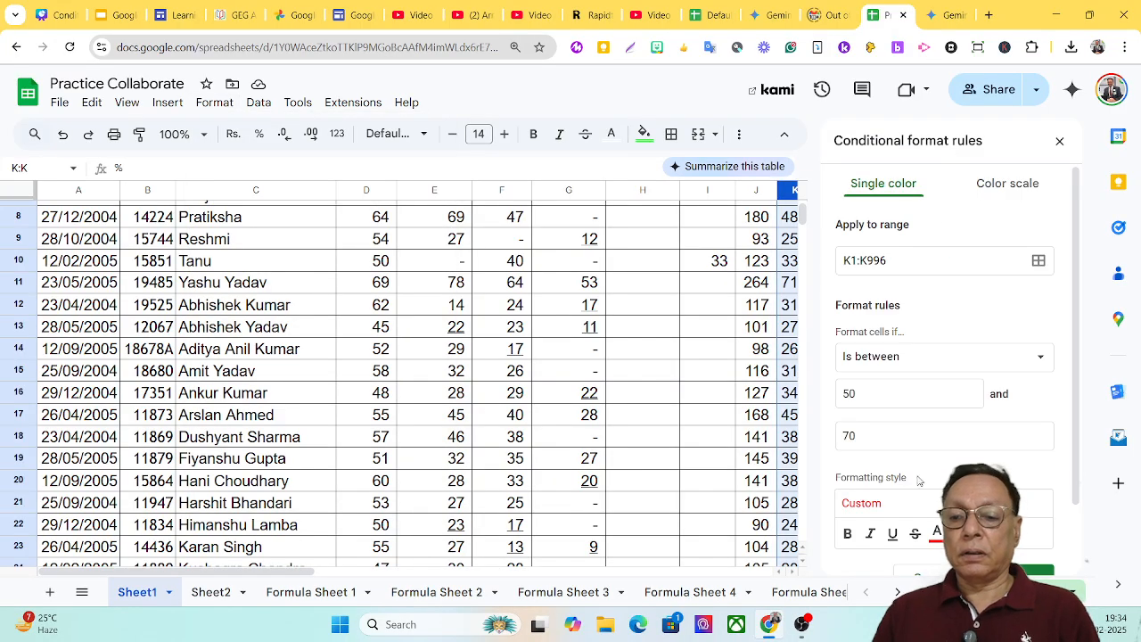
{"action": "left_click", "coordinate": [861, 440]}
{"action": "key", "text": "shift+Left"}
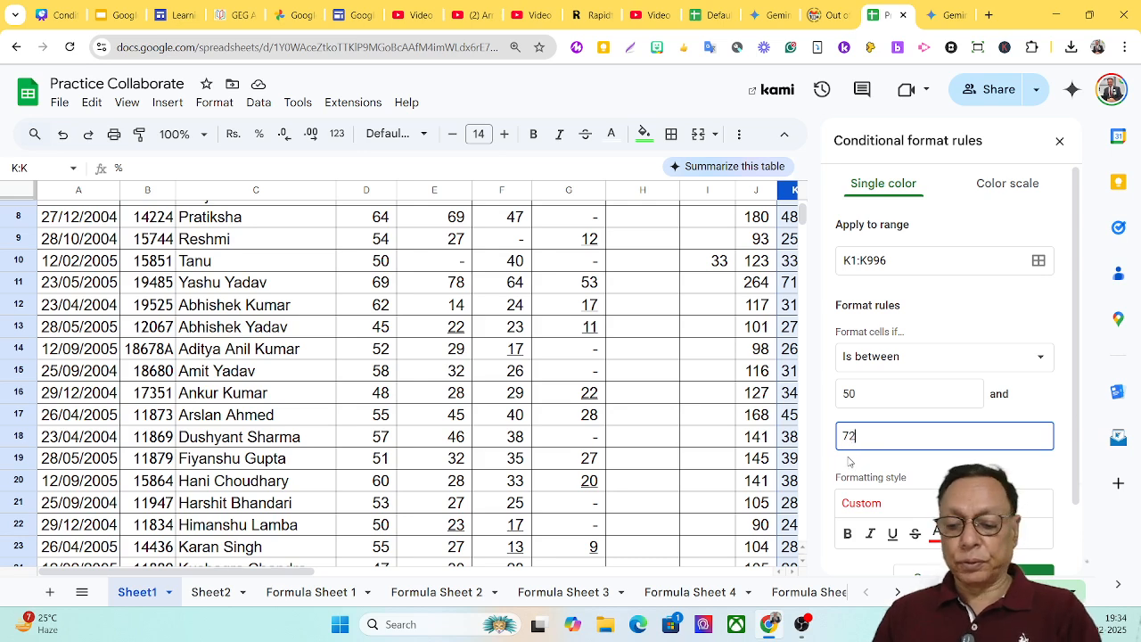
{"action": "left_click", "coordinate": [1048, 569]}
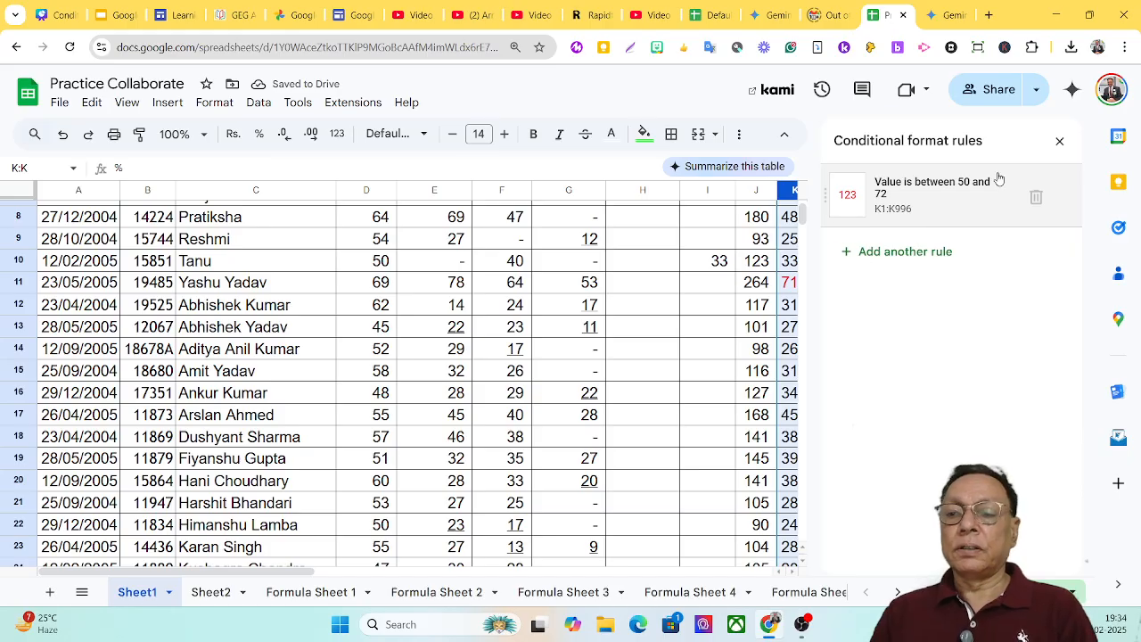
{"action": "left_click", "coordinate": [1060, 141]}
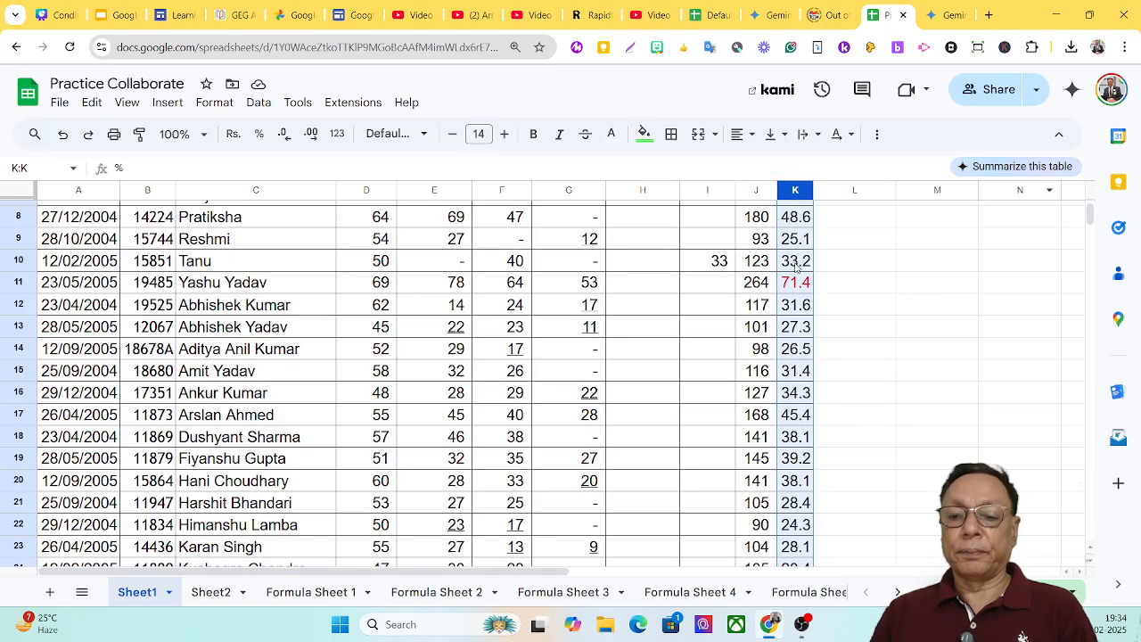
Step: Check the whole % column for percentages highlighted by the between-50-and-72 rule
{"action": "scroll", "coordinate": [839, 374], "scroll_direction": "down", "scroll_amount": 7}
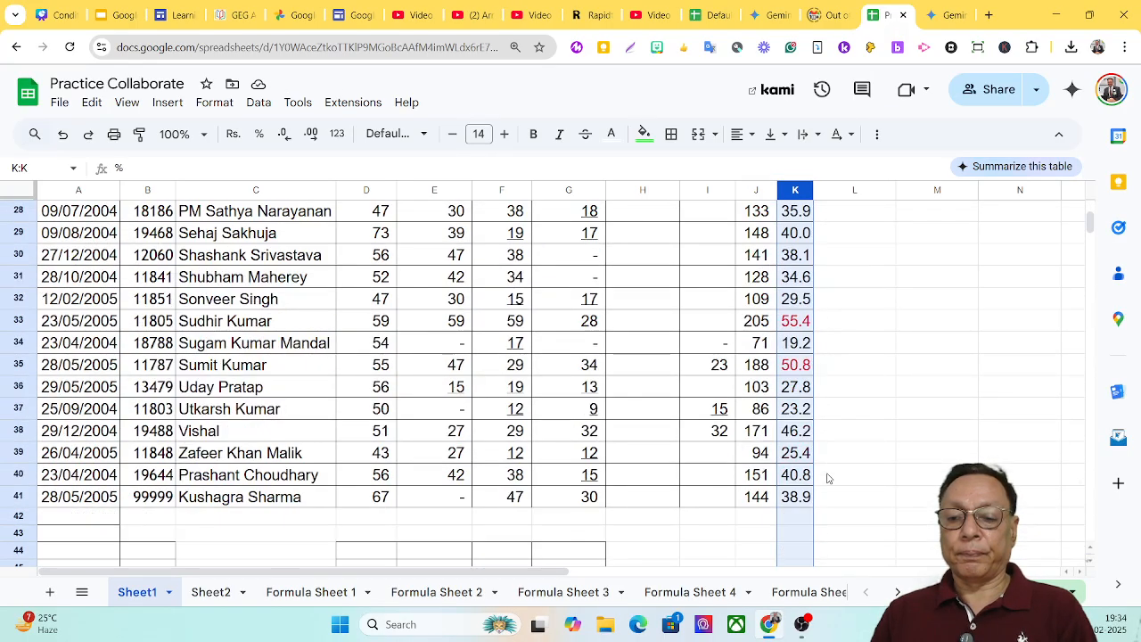
{"action": "scroll", "coordinate": [829, 473], "scroll_direction": "up", "scroll_amount": 10}
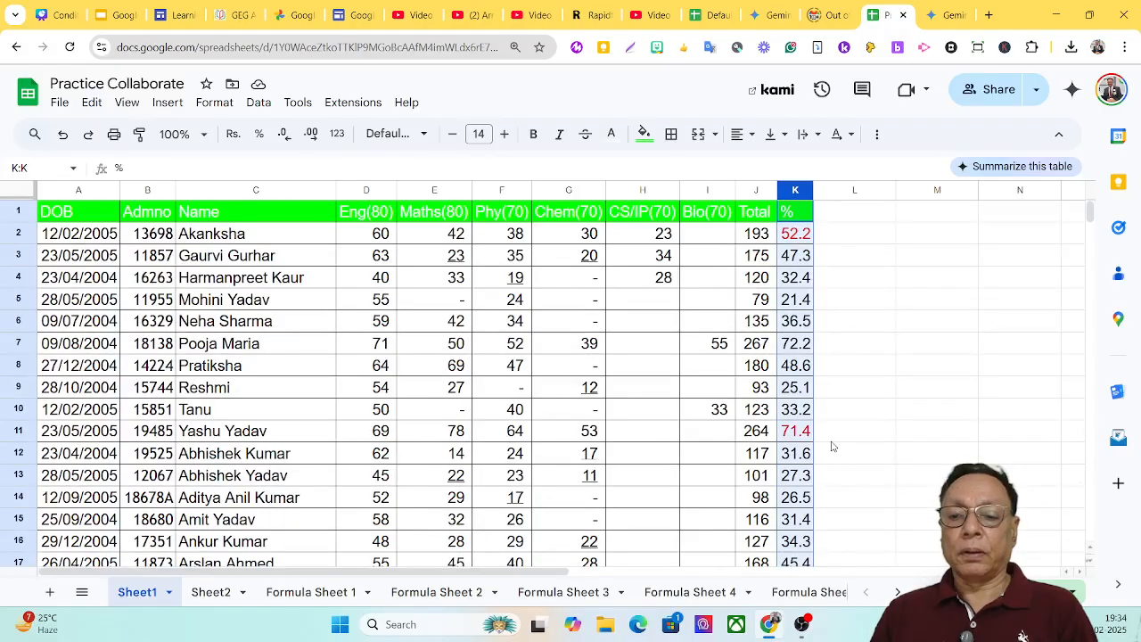
{"action": "scroll", "coordinate": [803, 508], "scroll_direction": "down", "scroll_amount": 1}
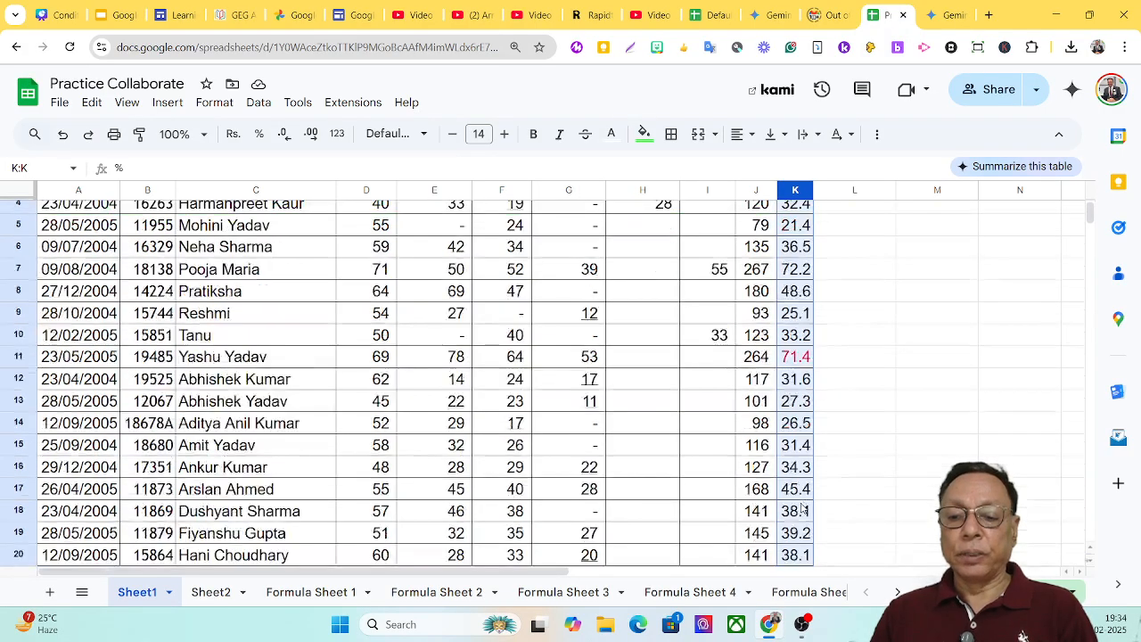
{"action": "scroll", "coordinate": [803, 508], "scroll_direction": "down", "scroll_amount": 6}
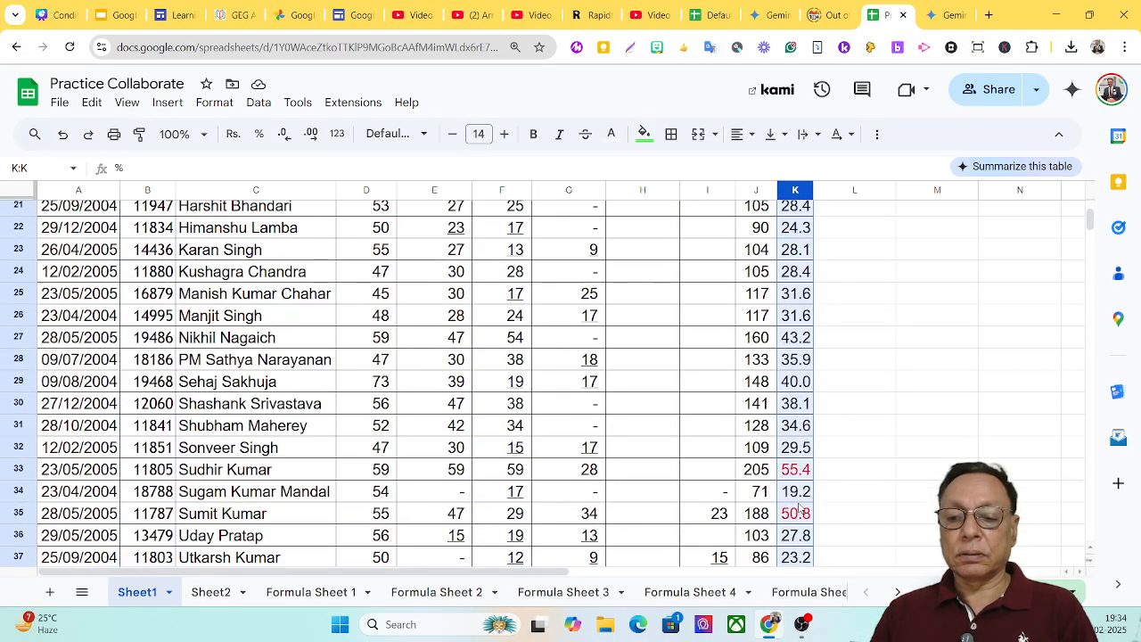
{"action": "scroll", "coordinate": [800, 507], "scroll_direction": "up", "scroll_amount": 3}
{"action": "scroll", "coordinate": [800, 506], "scroll_direction": "up", "scroll_amount": 4}
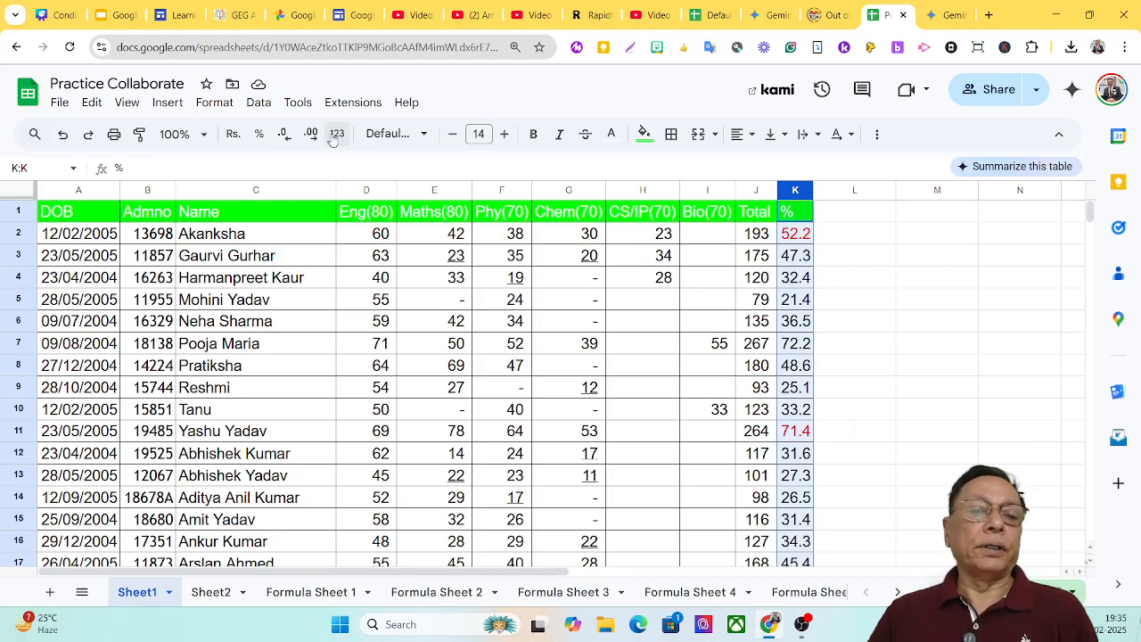
Step: Reopen the conditional format rules for the % column and delete its between rule
{"action": "left_click", "coordinate": [258, 105]}
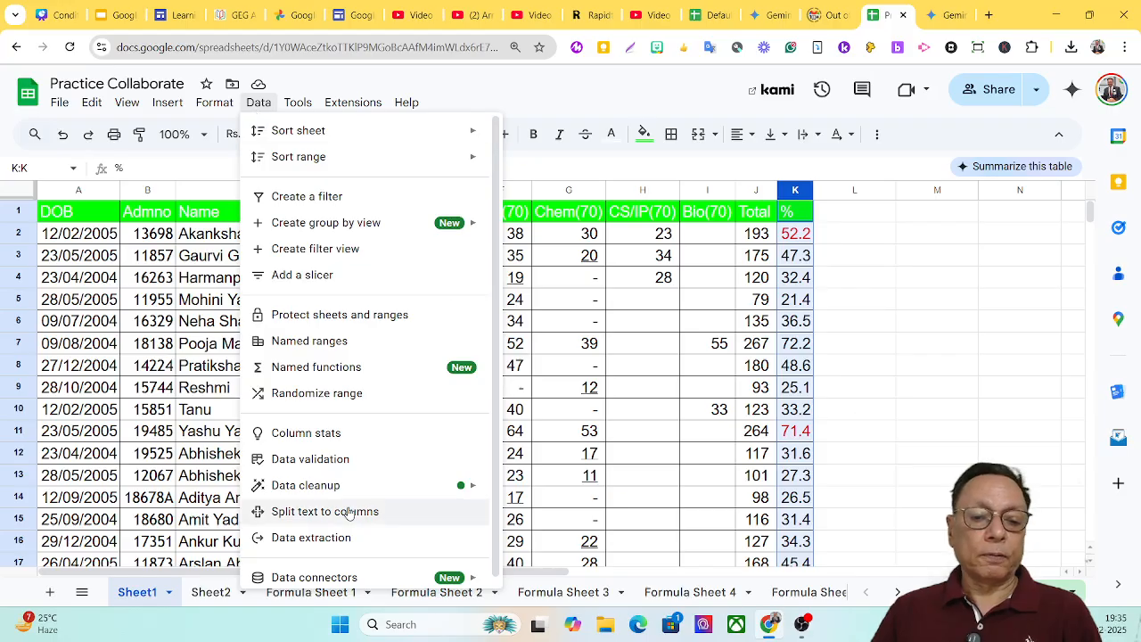
{"action": "left_click", "coordinate": [207, 104]}
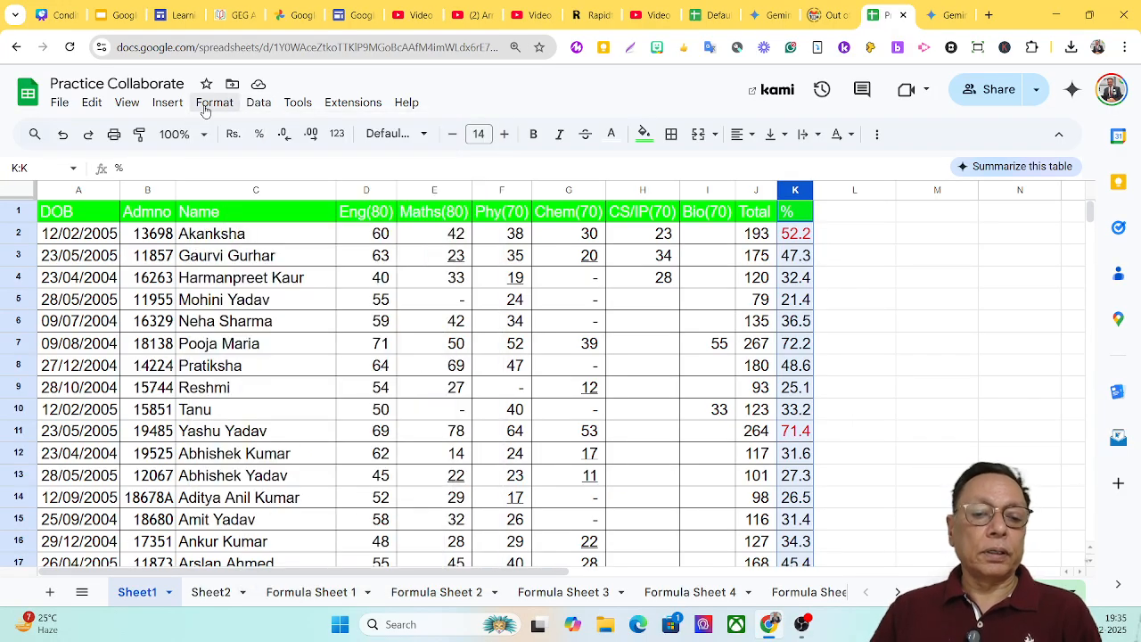
{"action": "left_click", "coordinate": [207, 104]}
{"action": "left_click", "coordinate": [236, 434]}
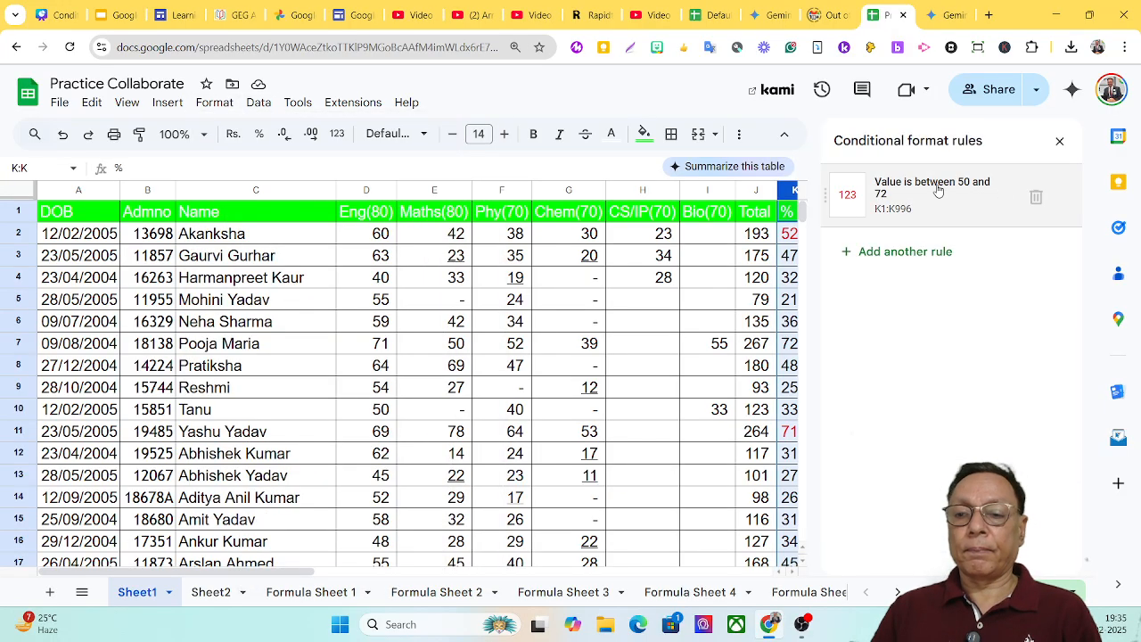
{"action": "left_click", "coordinate": [1036, 197]}
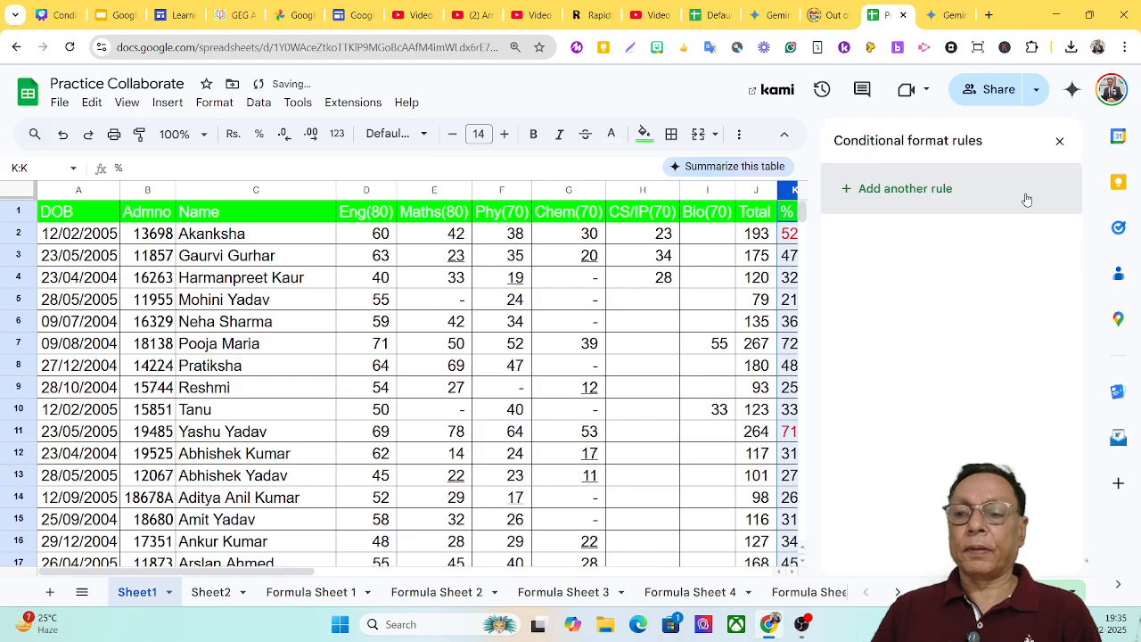
Step: Add a conditional formatting rule on K1:K996 with the condition is not between 50 and 70
{"action": "left_click", "coordinate": [908, 187]}
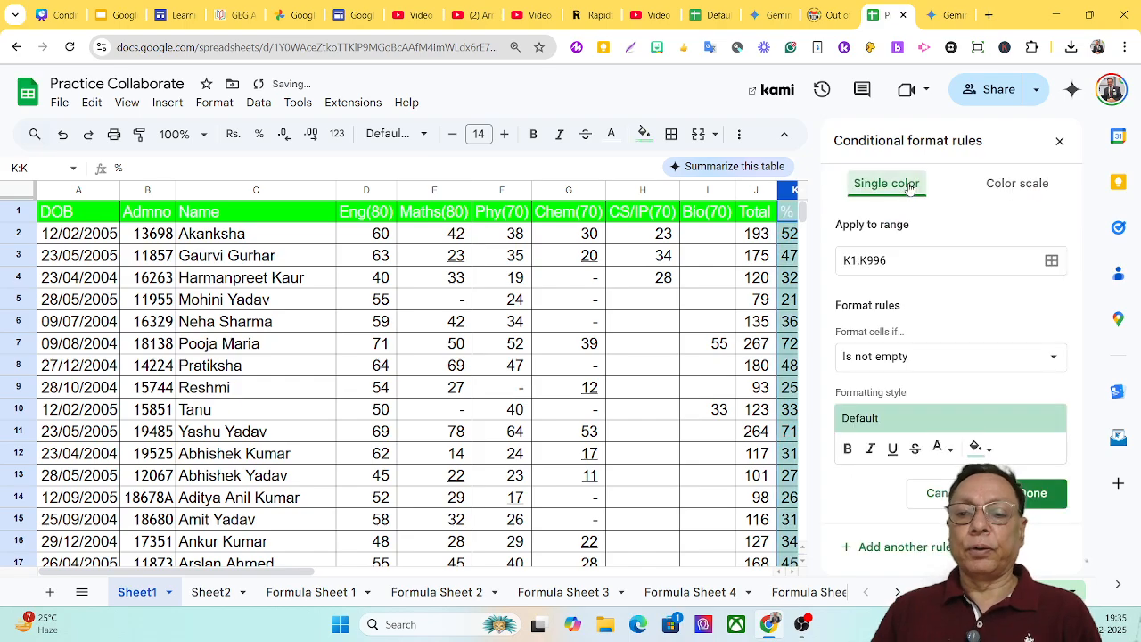
{"action": "left_click", "coordinate": [937, 359]}
{"action": "scroll", "coordinate": [933, 472], "scroll_direction": "down", "scroll_amount": 3}
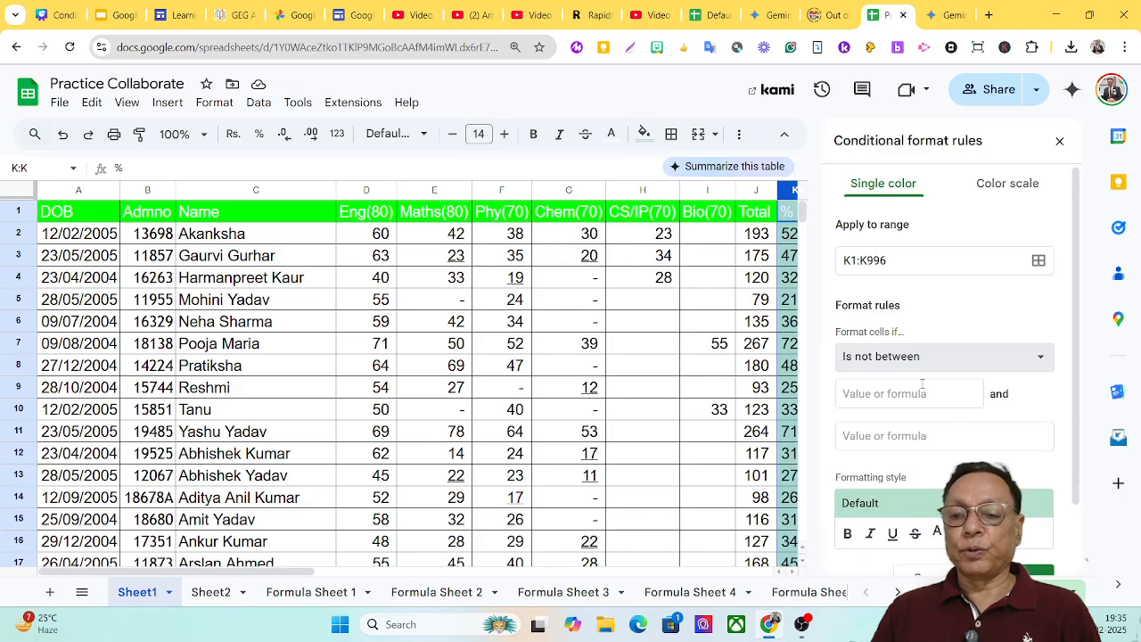
{"action": "left_click", "coordinate": [862, 394]}
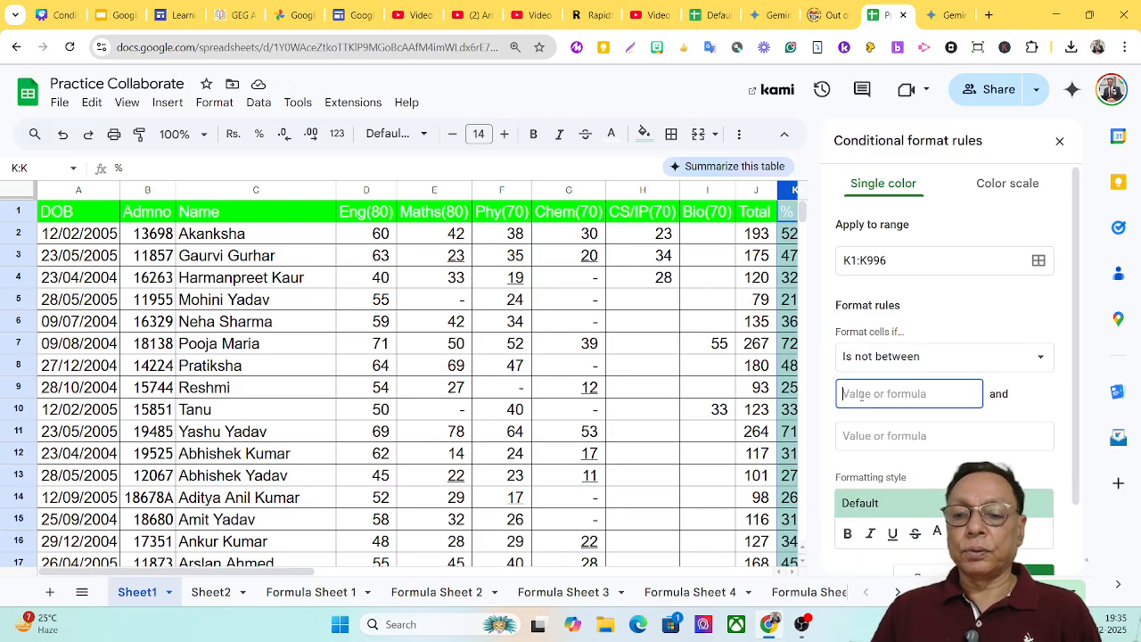
{"action": "type", "text": "50"}
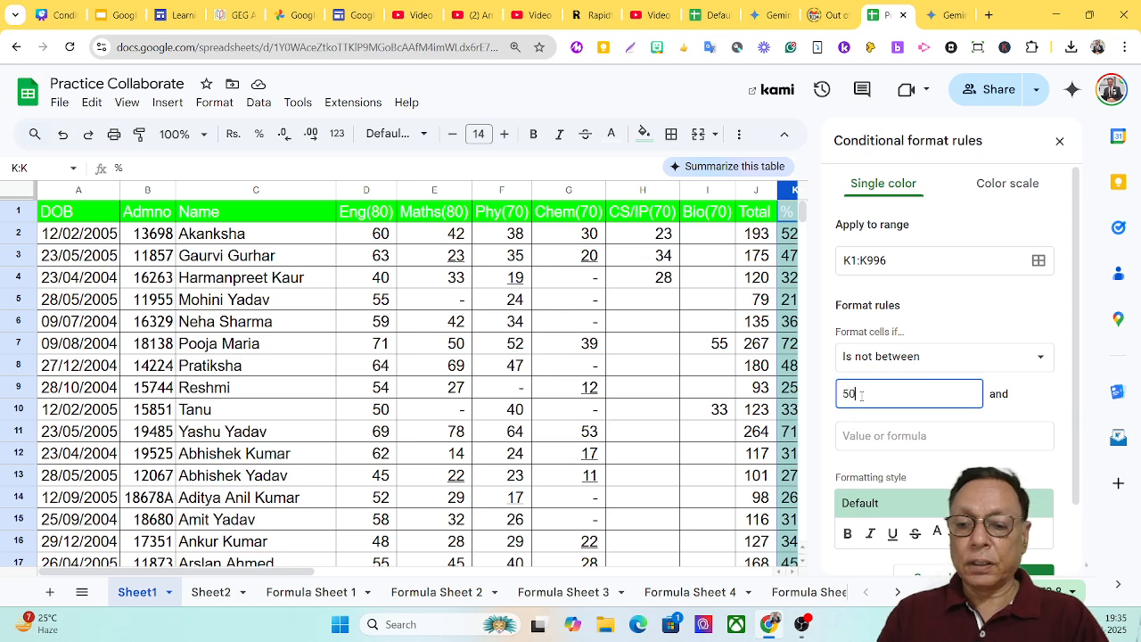
{"action": "left_click", "coordinate": [865, 436]}
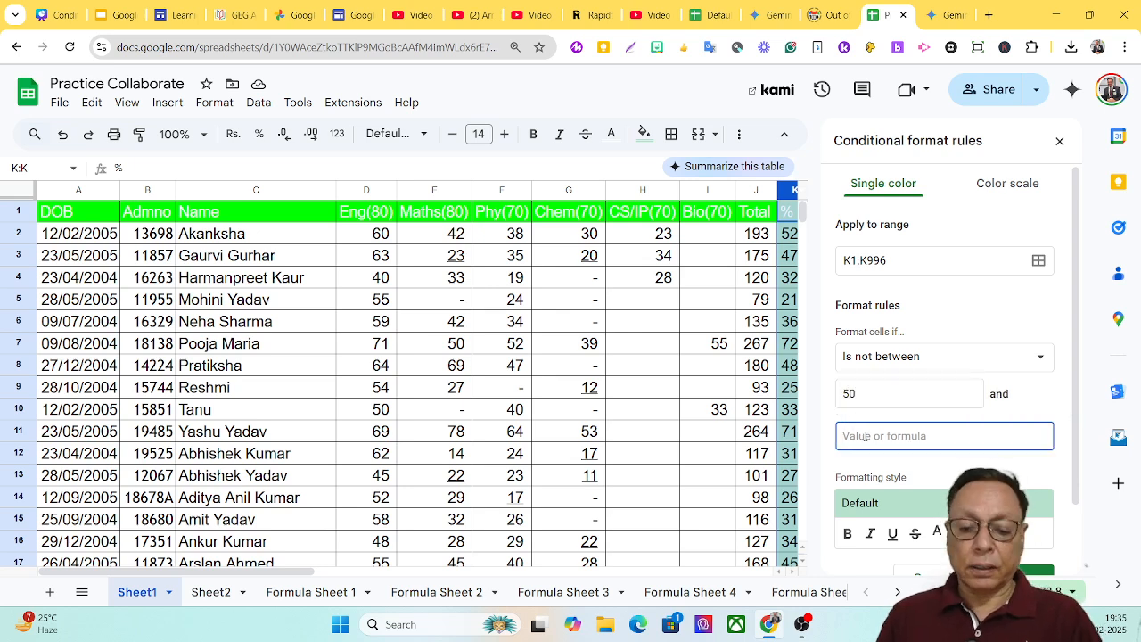
{"action": "type", "text": "70"}
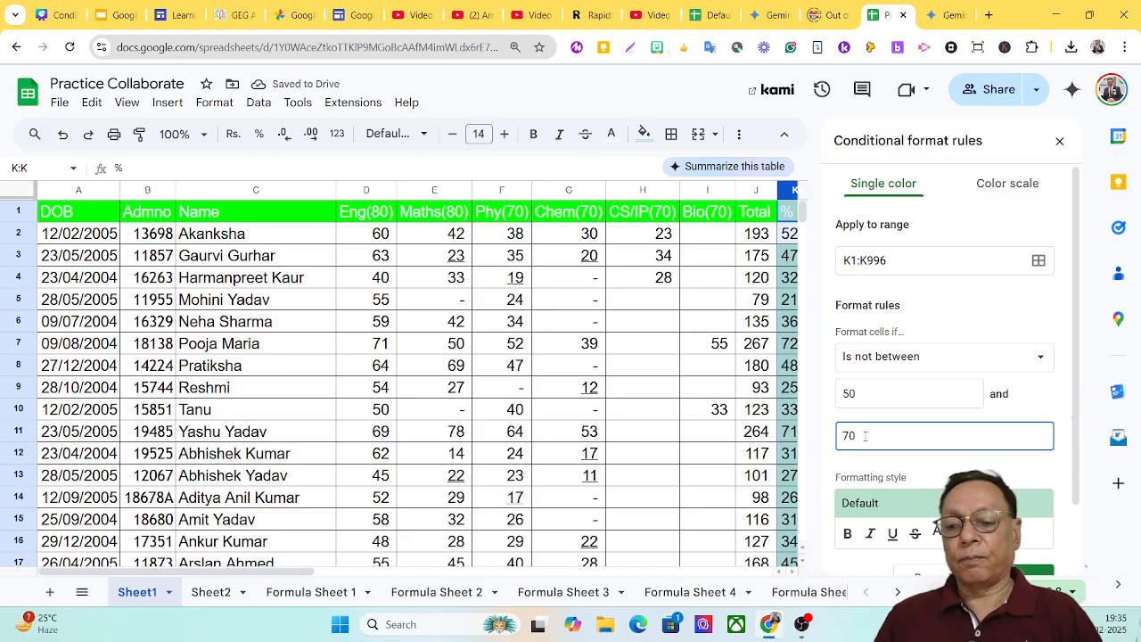
Step: Format the not-between rule with red text and no fill colour, save it and close the conditional format rules
{"action": "left_click", "coordinate": [936, 542]}
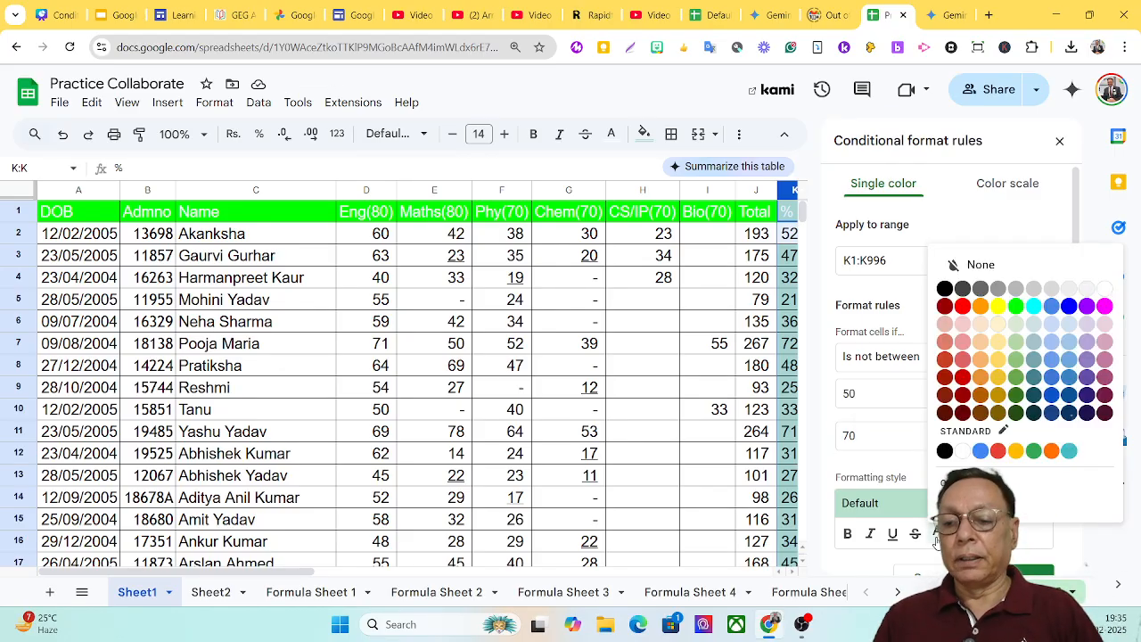
{"action": "left_click", "coordinate": [967, 316]}
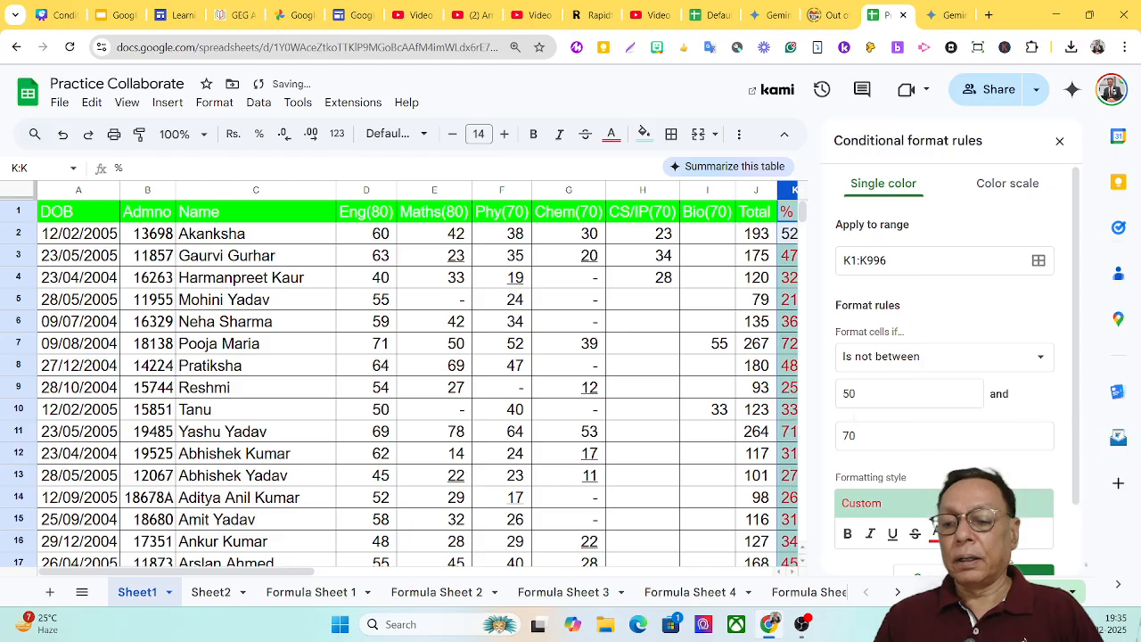
{"action": "left_click", "coordinate": [963, 534]}
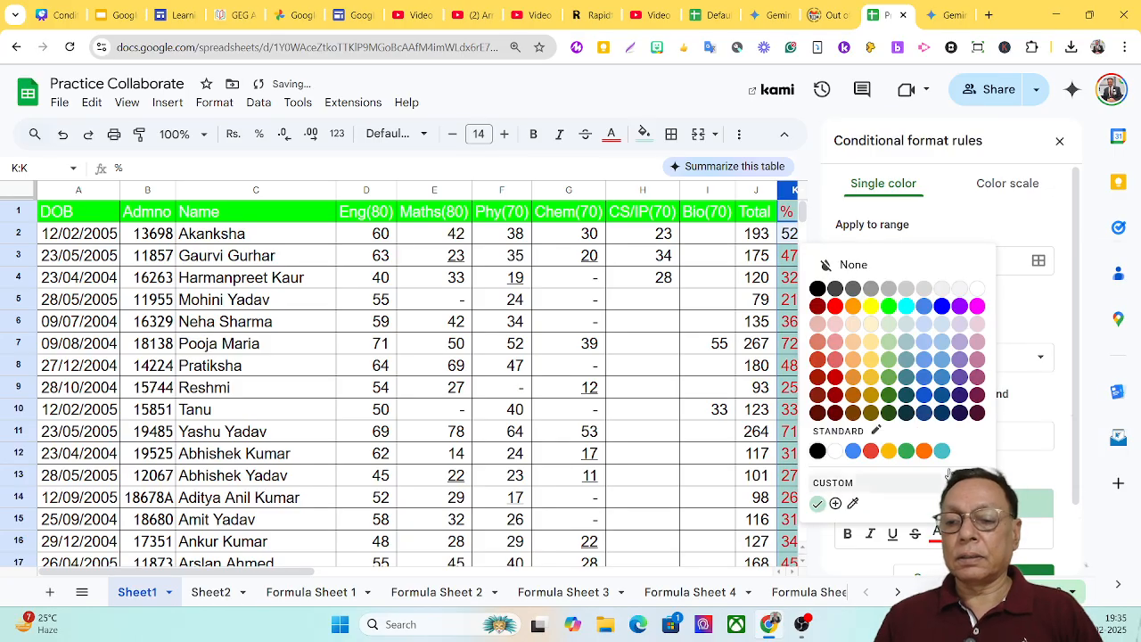
{"action": "left_click", "coordinate": [856, 265]}
{"action": "scroll", "coordinate": [1039, 581], "scroll_direction": "down", "scroll_amount": 1}
{"action": "left_click", "coordinate": [1039, 571]}
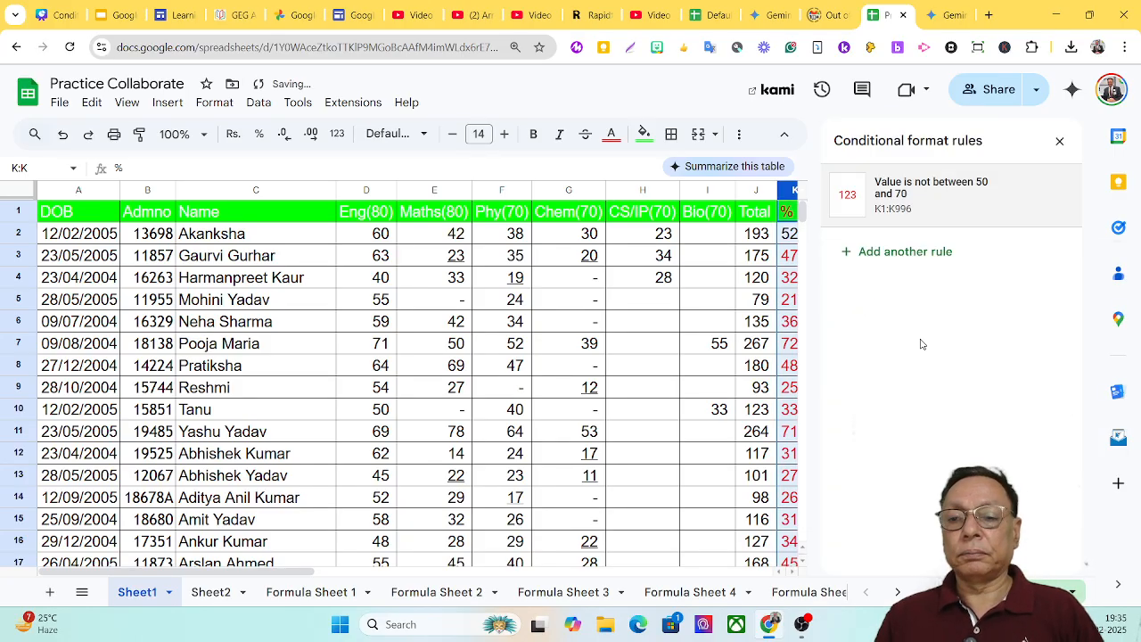
{"action": "left_click", "coordinate": [1058, 143]}
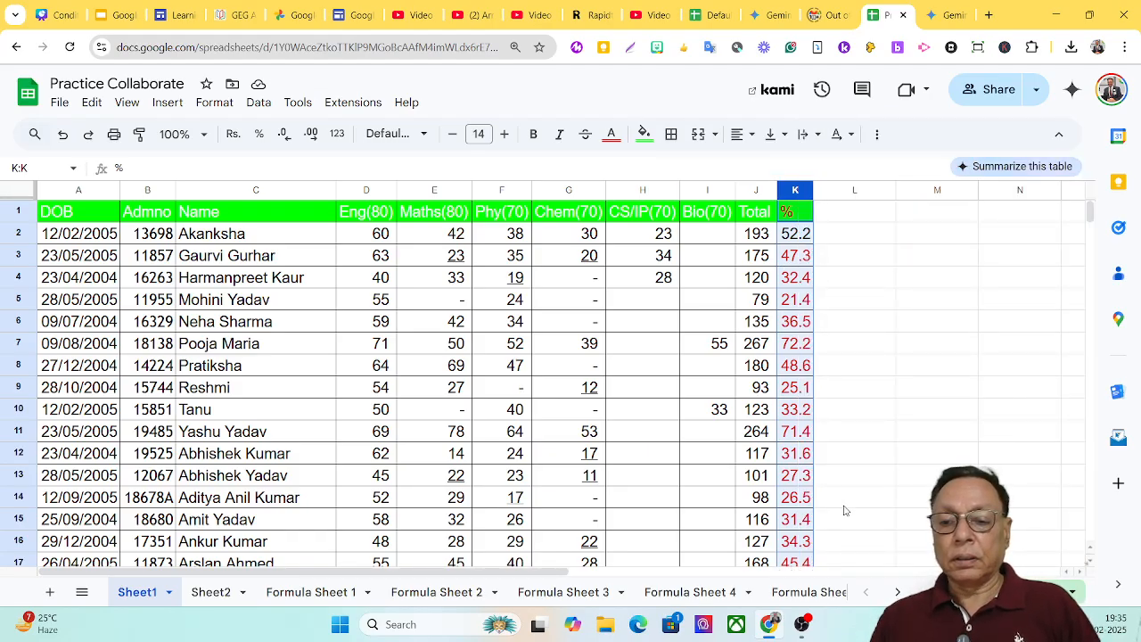
Step: Check the whole % column for percentages coloured by the not-between-50-and-70 rule
{"action": "scroll", "coordinate": [843, 525], "scroll_direction": "down", "scroll_amount": 5}
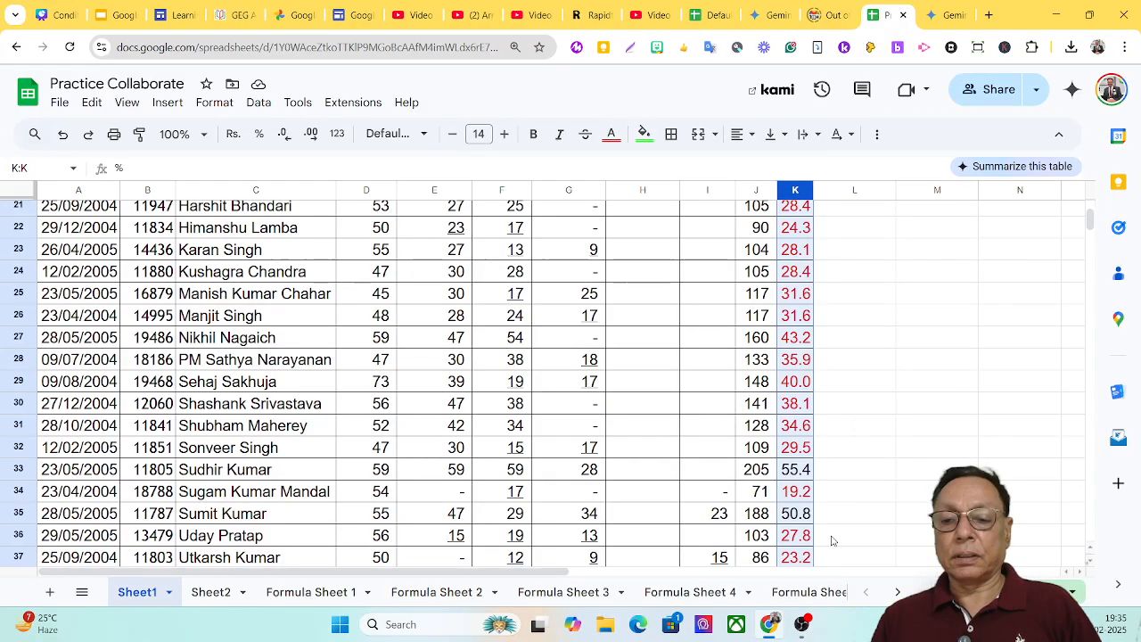
{"action": "scroll", "coordinate": [821, 417], "scroll_direction": "down", "scroll_amount": 3}
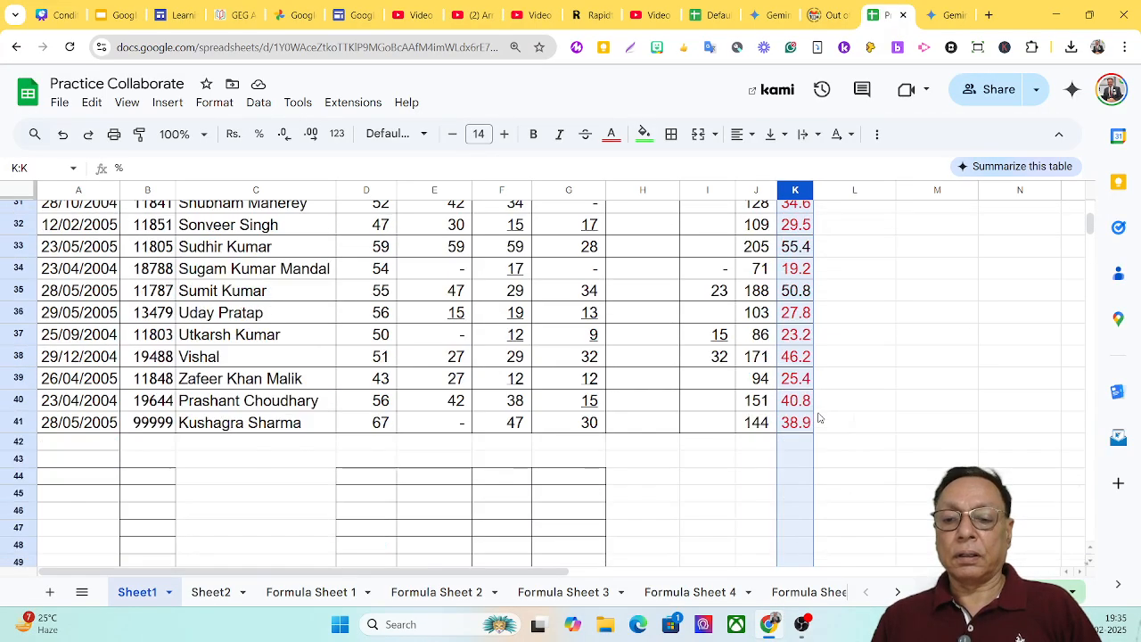
{"action": "scroll", "coordinate": [819, 417], "scroll_direction": "up", "scroll_amount": 5}
{"action": "scroll", "coordinate": [819, 418], "scroll_direction": "up", "scroll_amount": 3}
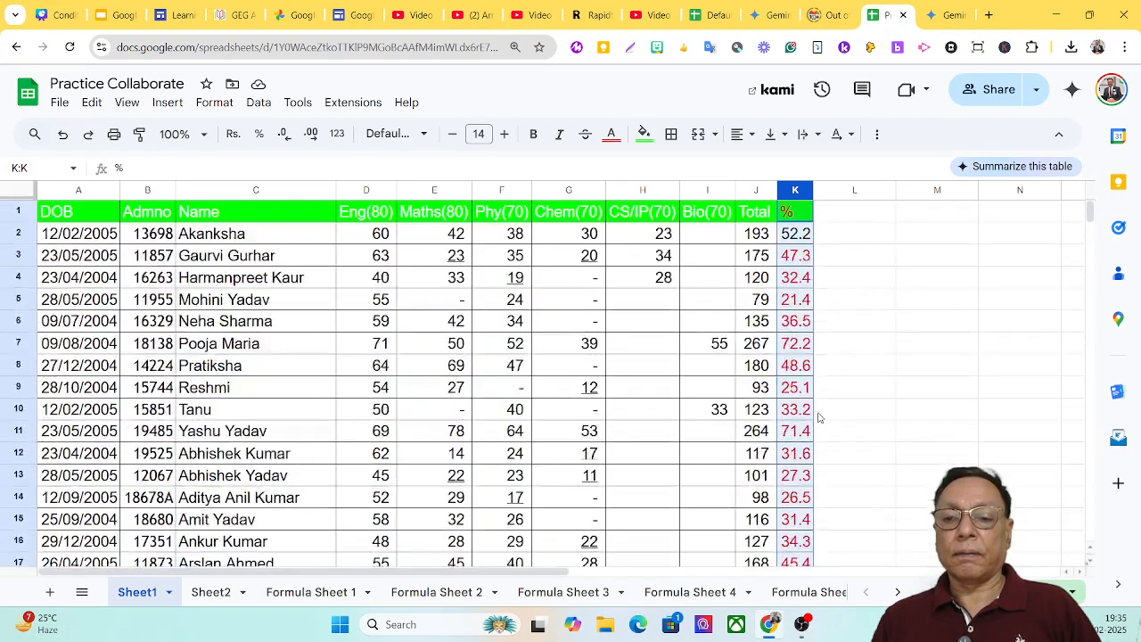